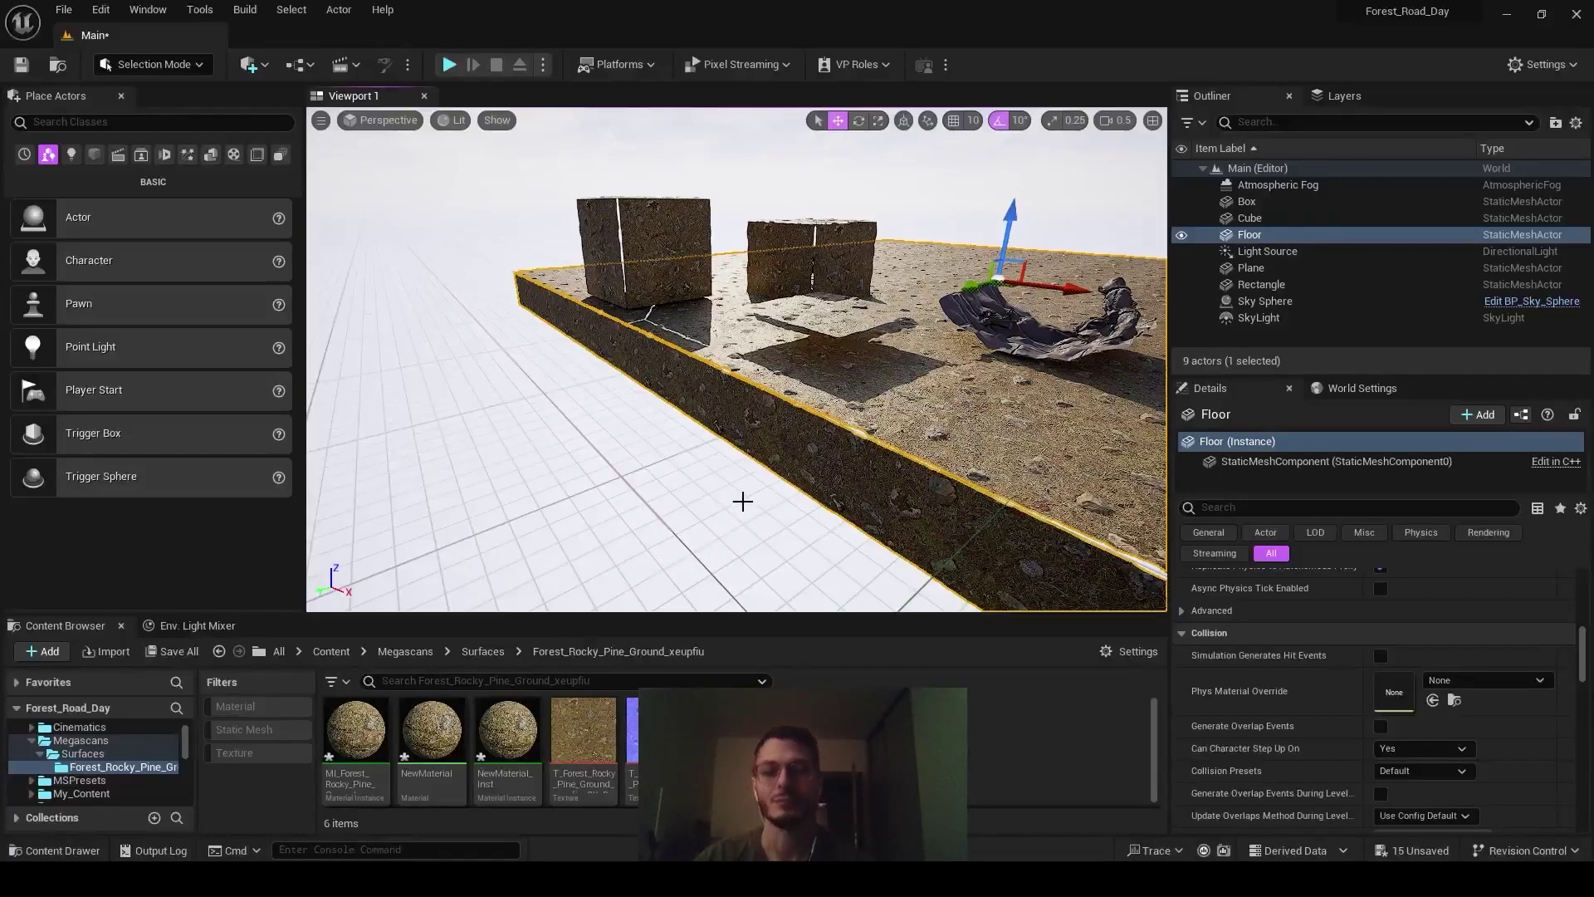
Try to close the Forest_Road_Day project without saving the modified content
{"action": "right_click_drag", "start_coordinate": [761, 495], "coordinate": [694, 461]}
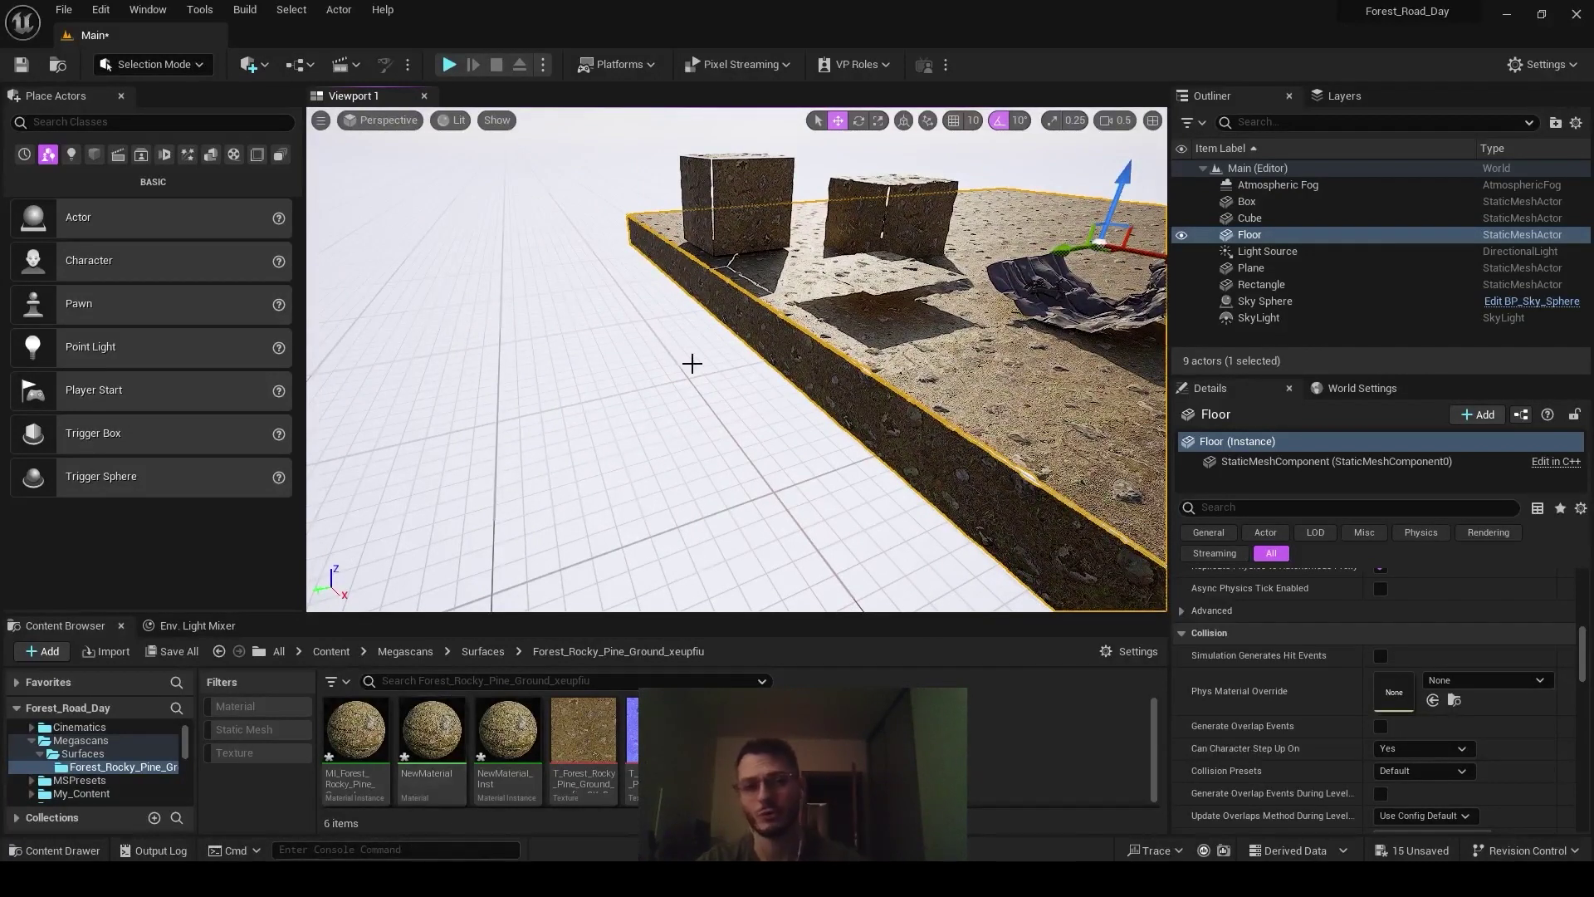
{"action": "left_click", "coordinate": [1576, 14]}
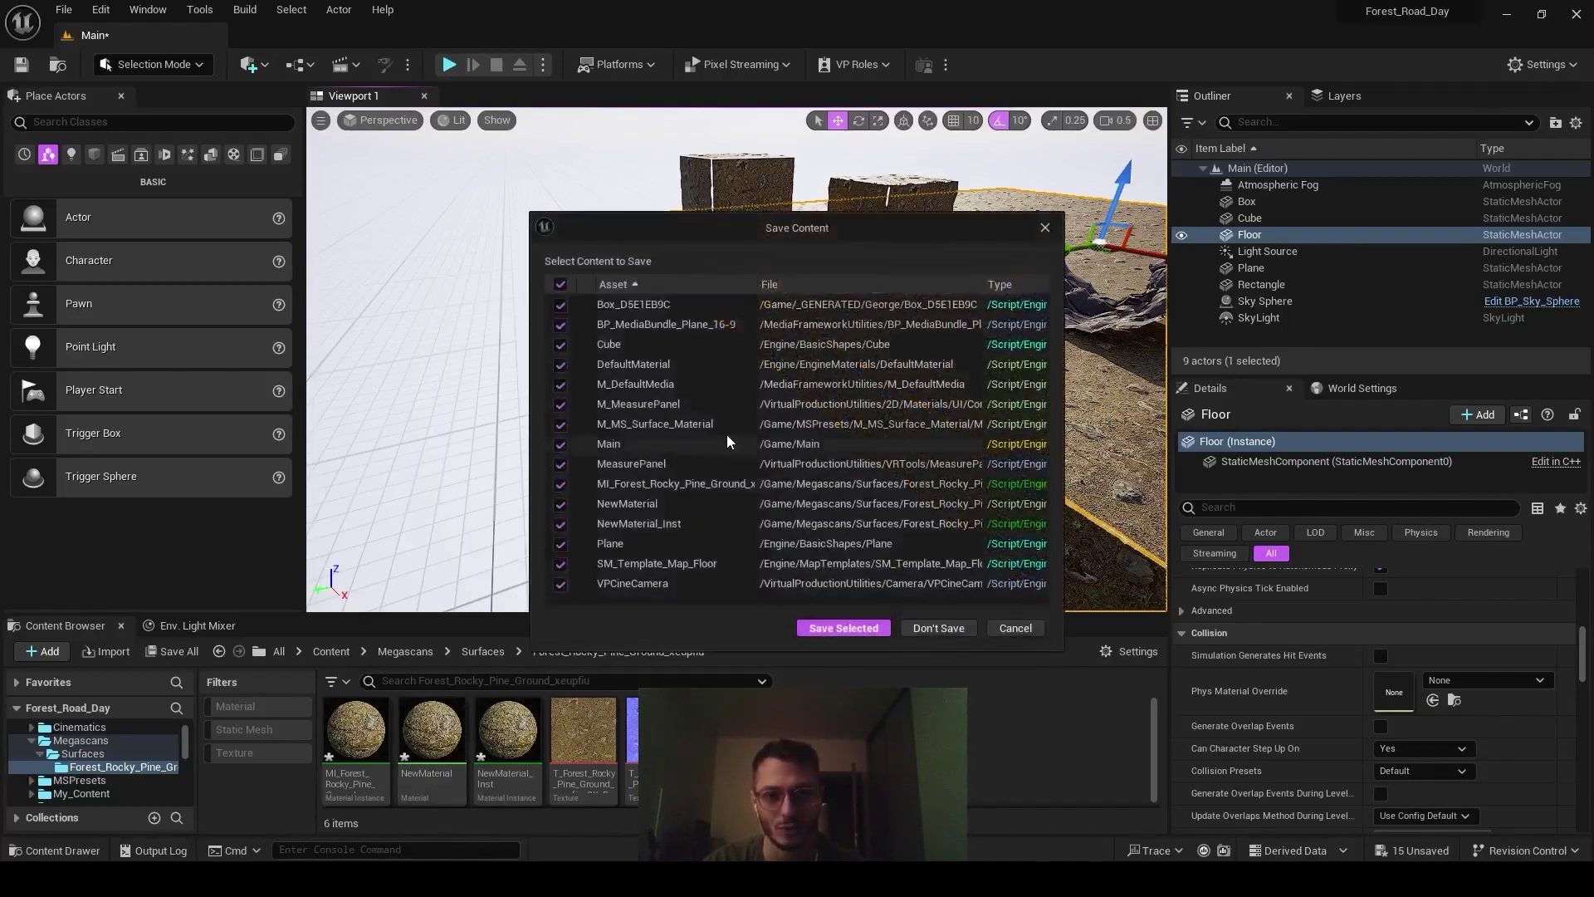
{"action": "left_click", "coordinate": [949, 630]}
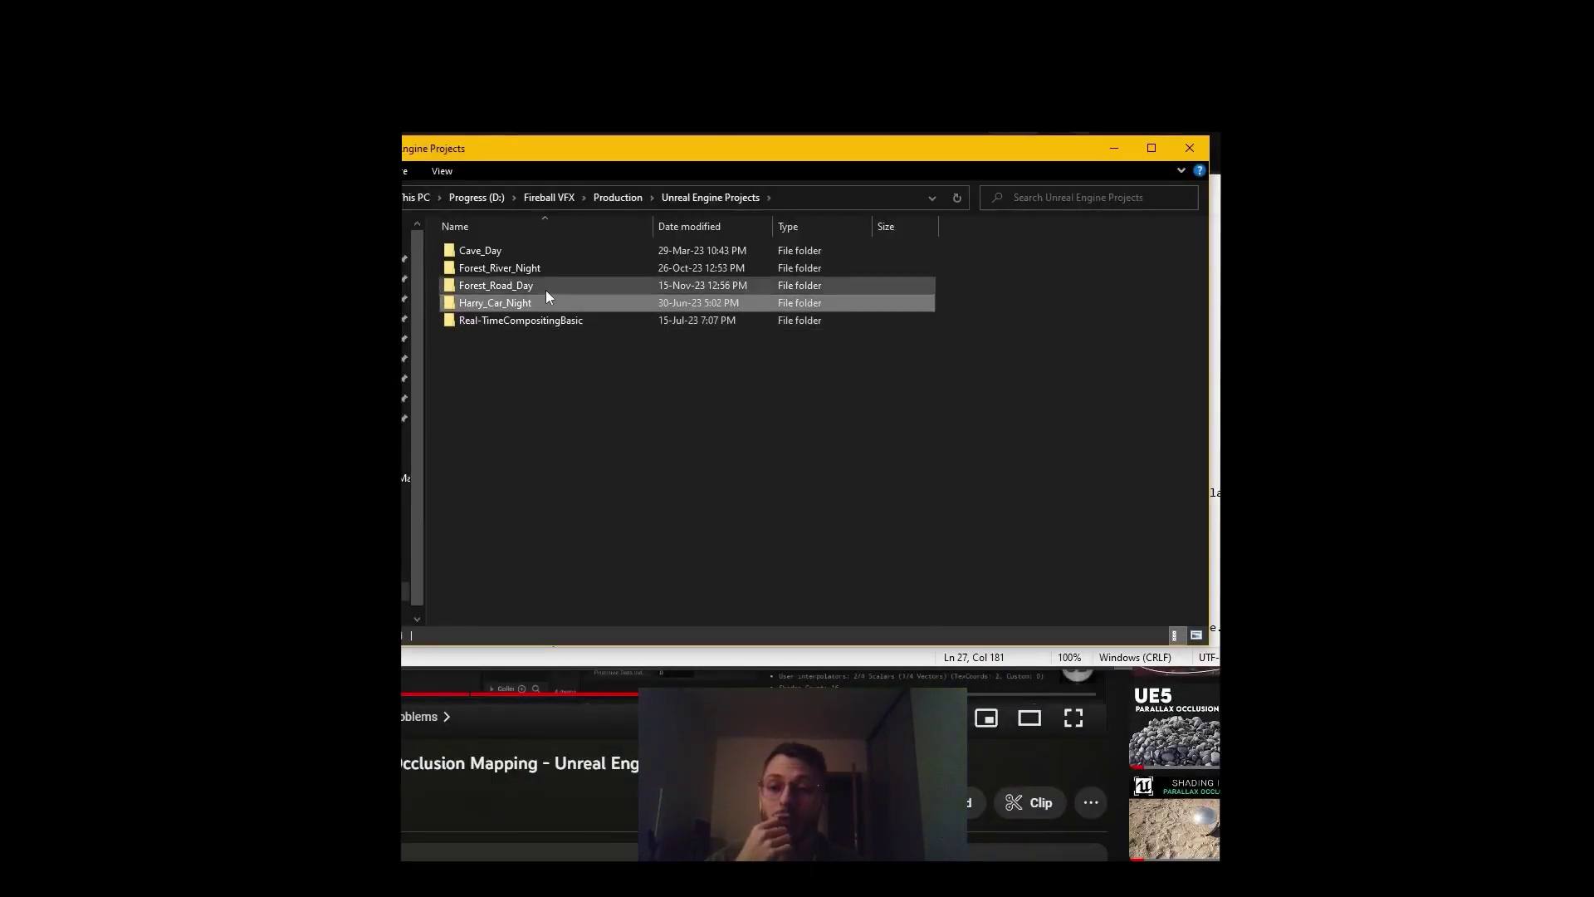
Open the DefaultEngine configuration file from the Config folder of the Forest_Road_Day project in Notepad
{"action": "double_click", "coordinate": [542, 283]}
{"action": "double_click", "coordinate": [530, 249]}
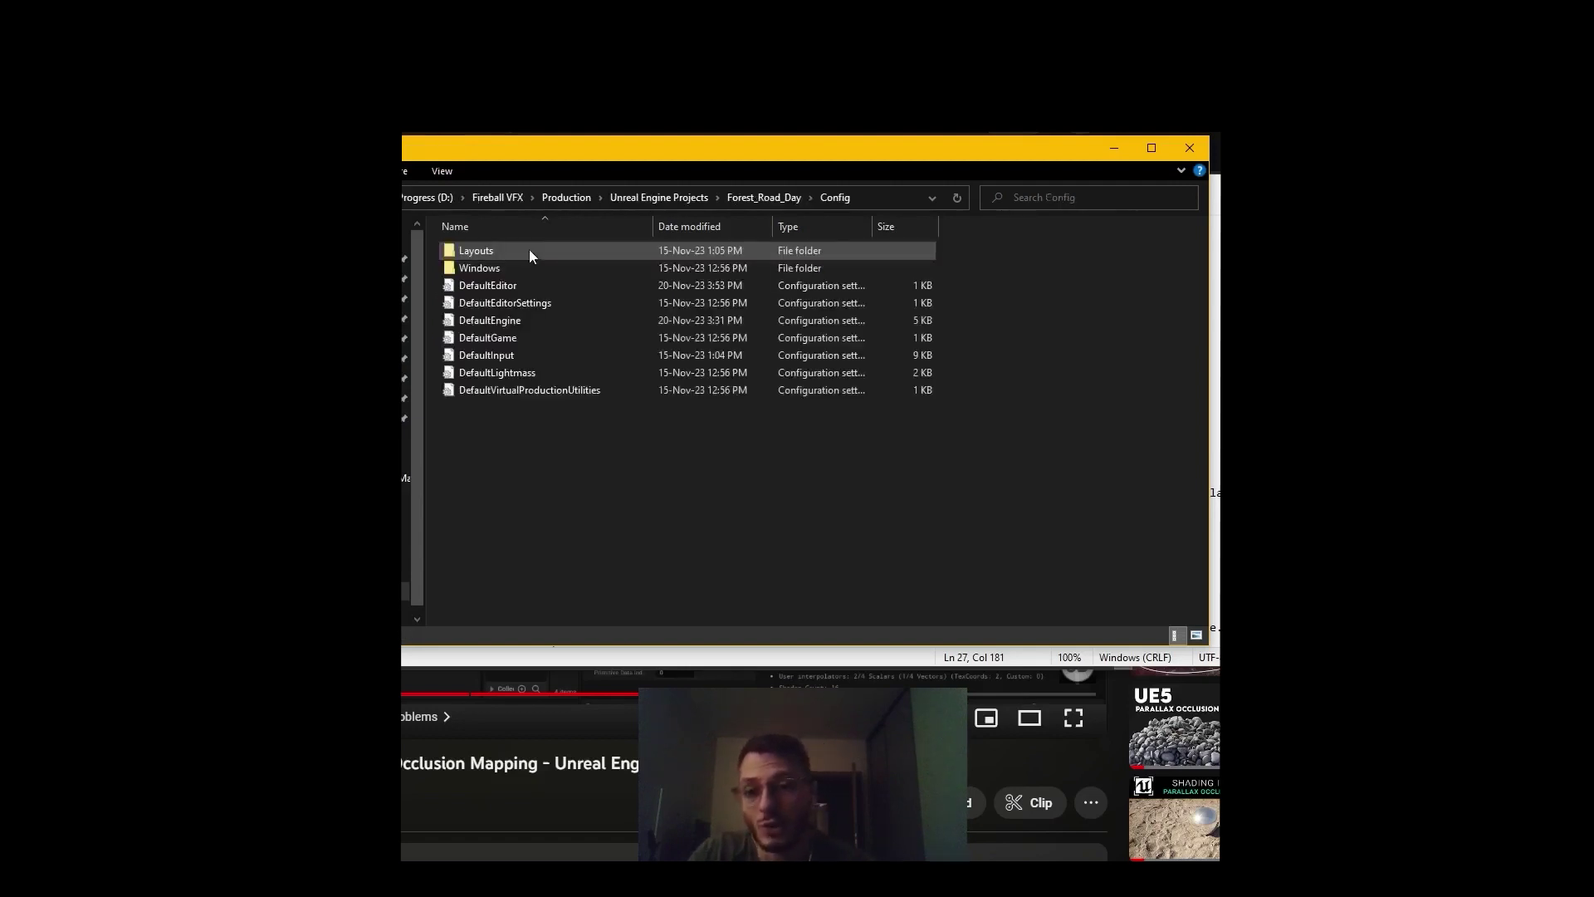
{"action": "left_click", "coordinate": [529, 322]}
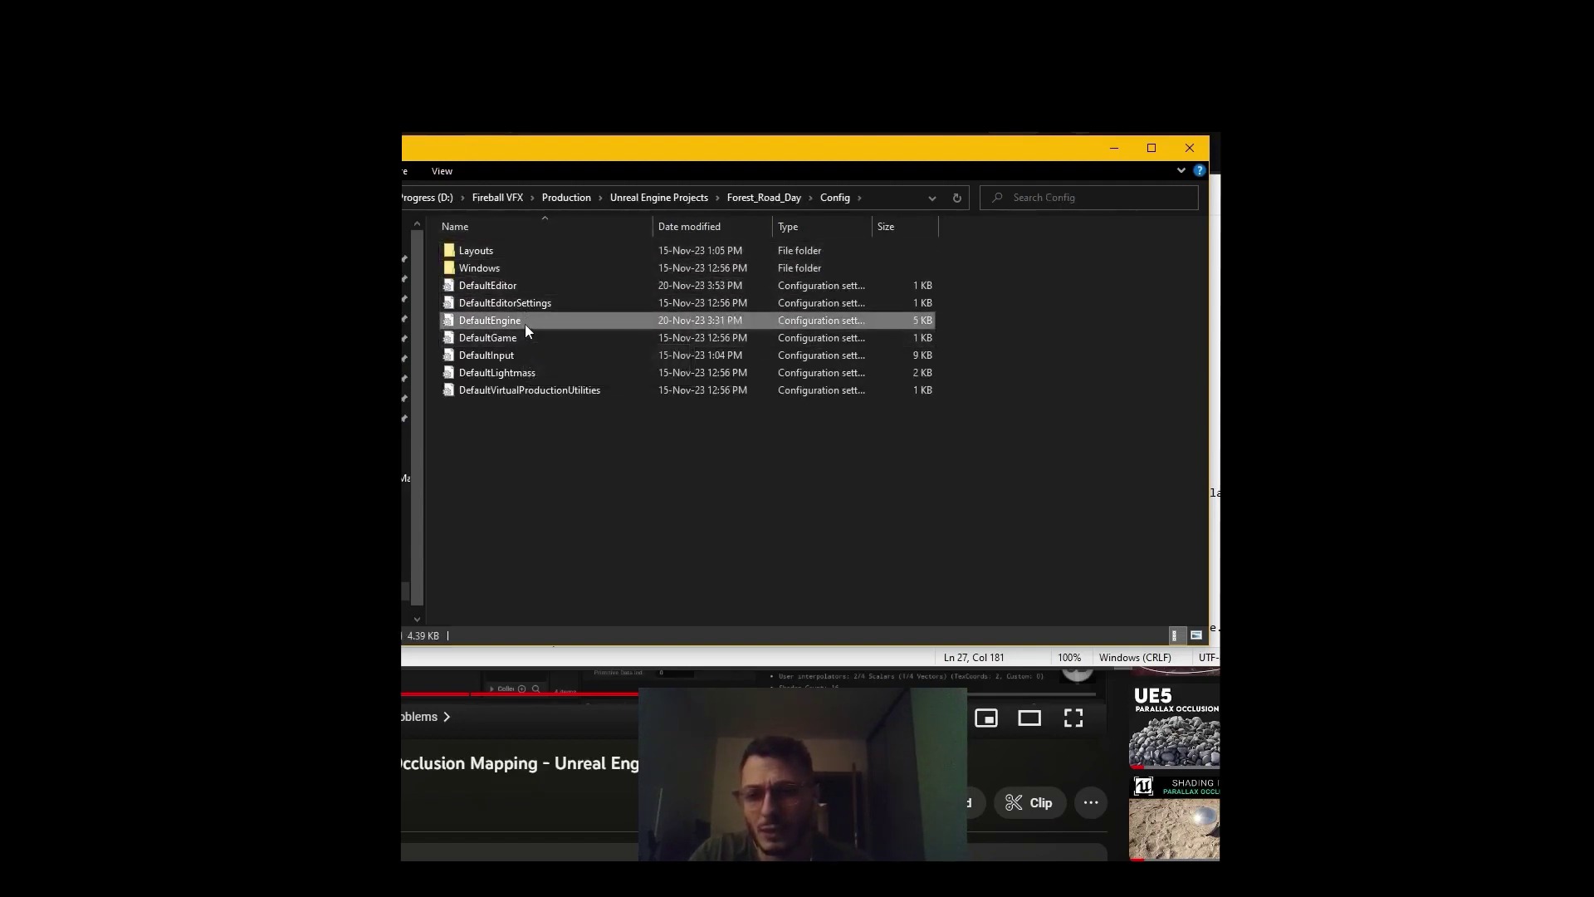
{"action": "double_click", "coordinate": [525, 322]}
{"action": "left_click_drag", "start_coordinate": [952, 344], "coordinate": [849, 232]}
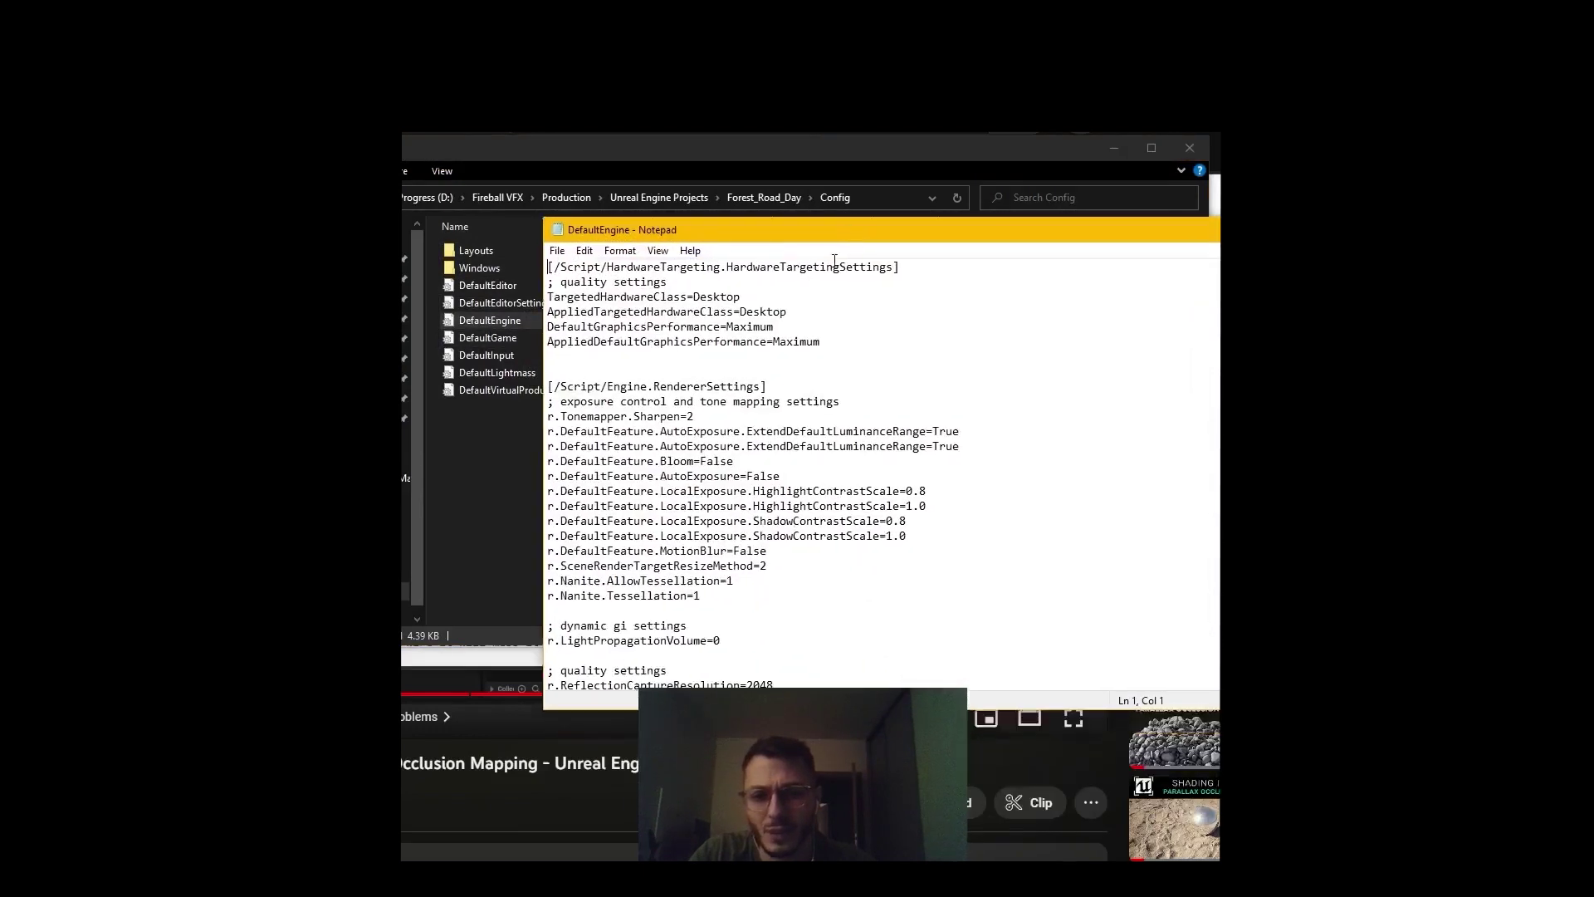
Examine the r.Nanite.AllowTessellation=1 and r.Nanite.Tessellation=1 lines under the RendererSettings section of the DefaultEngine file
{"action": "left_click_drag", "start_coordinate": [557, 385], "coordinate": [680, 388]}
{"action": "left_click_drag", "start_coordinate": [703, 596], "coordinate": [549, 578]}
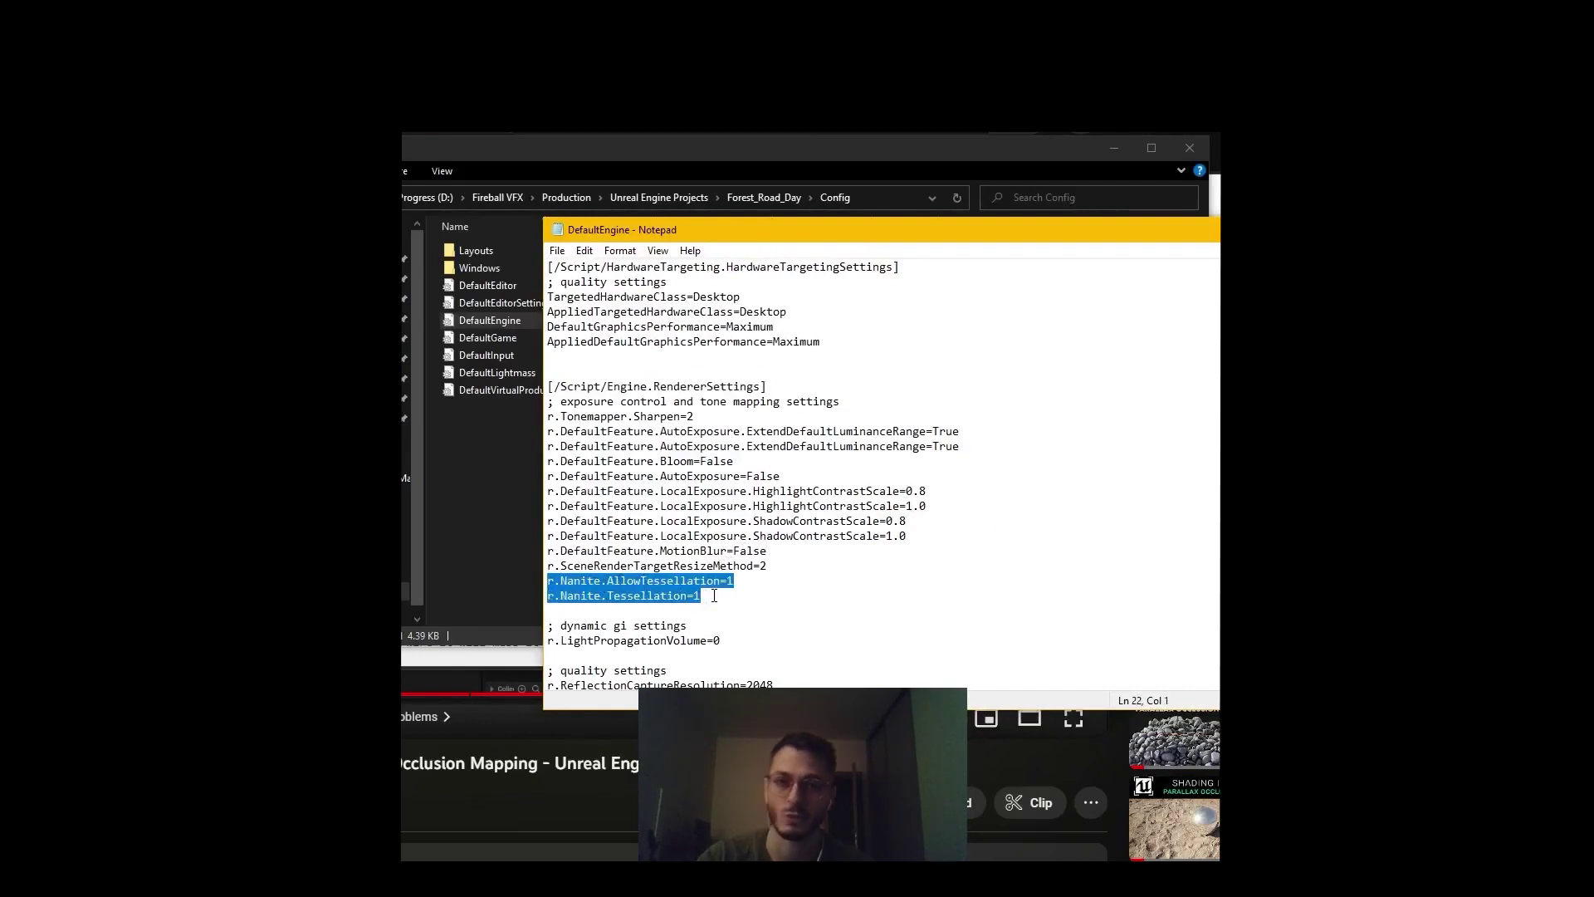
{"action": "left_click_drag", "start_coordinate": [735, 580], "coordinate": [547, 579]}
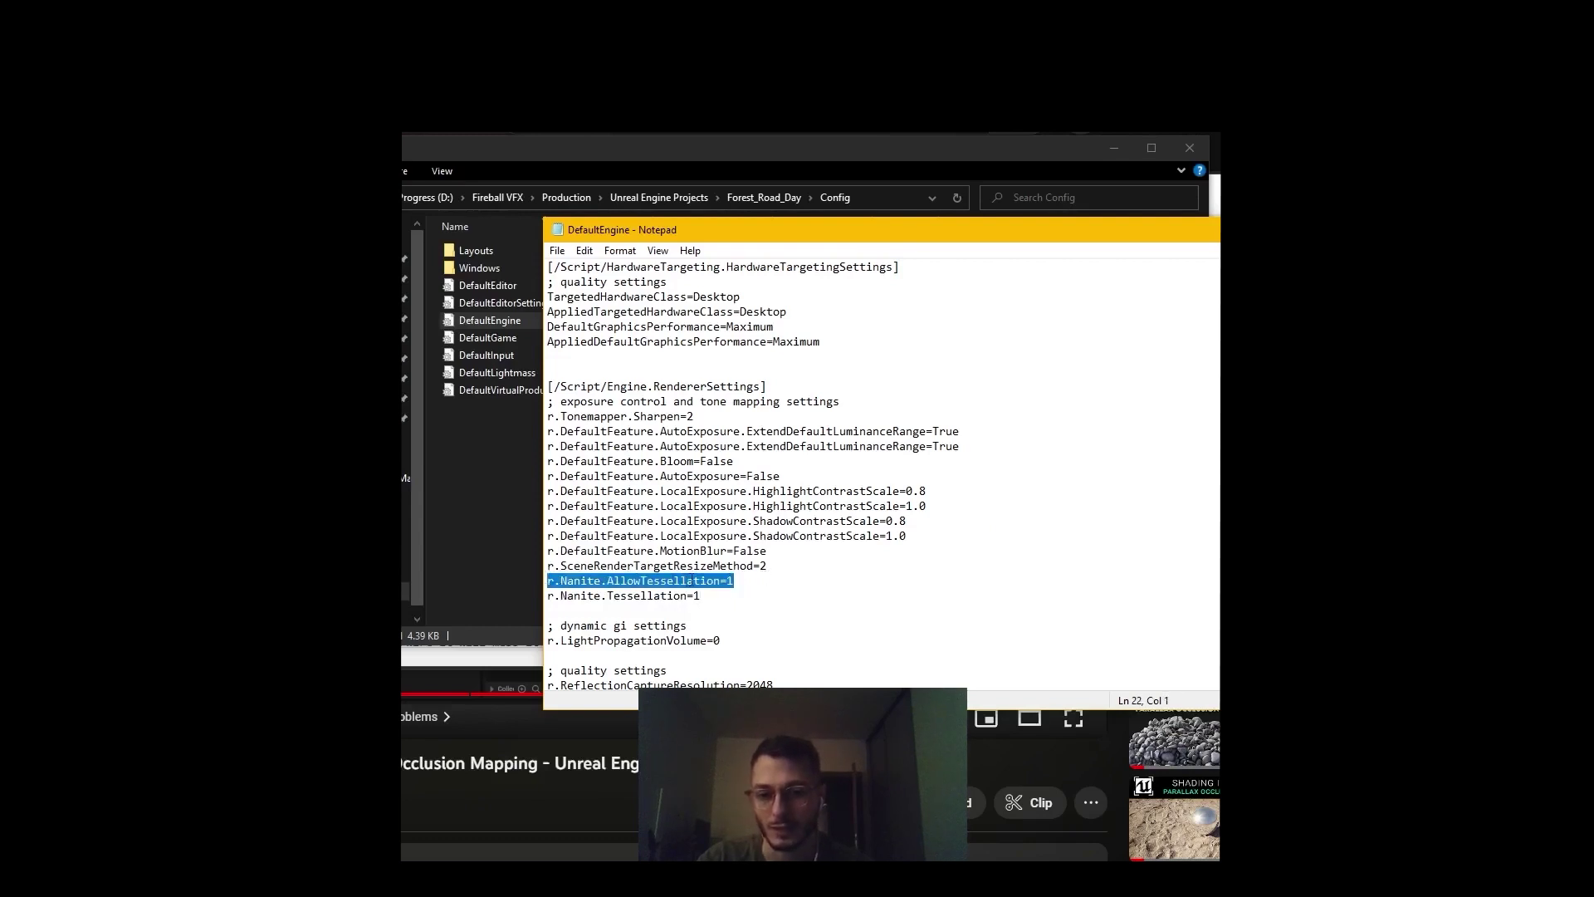
{"action": "left_click_drag", "start_coordinate": [712, 599], "coordinate": [493, 606]}
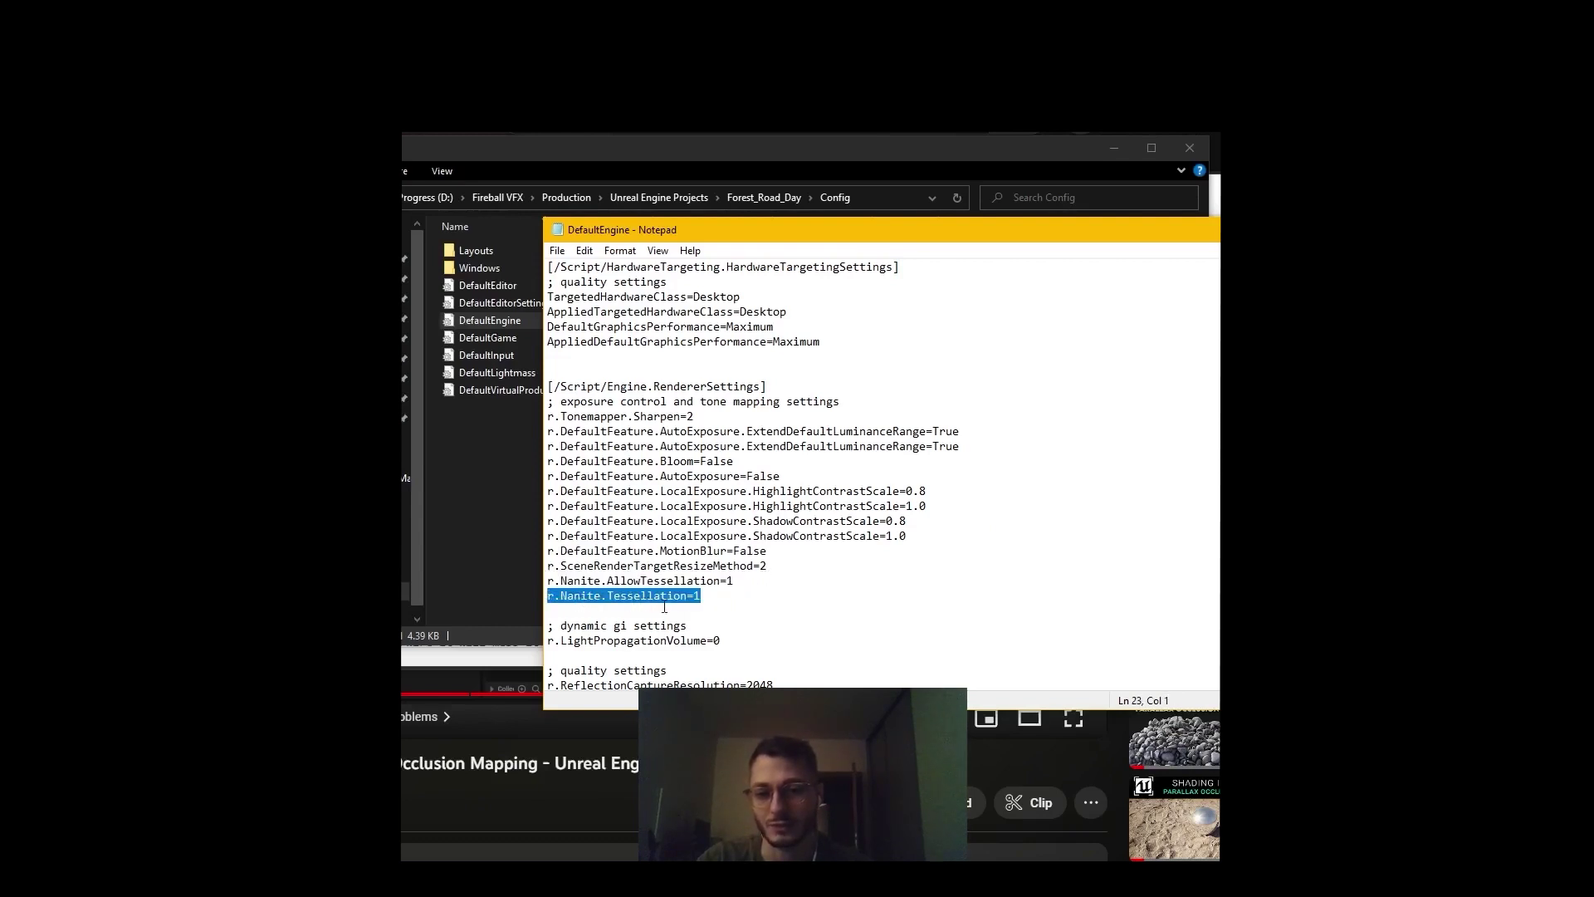
{"action": "left_click", "coordinate": [765, 606]}
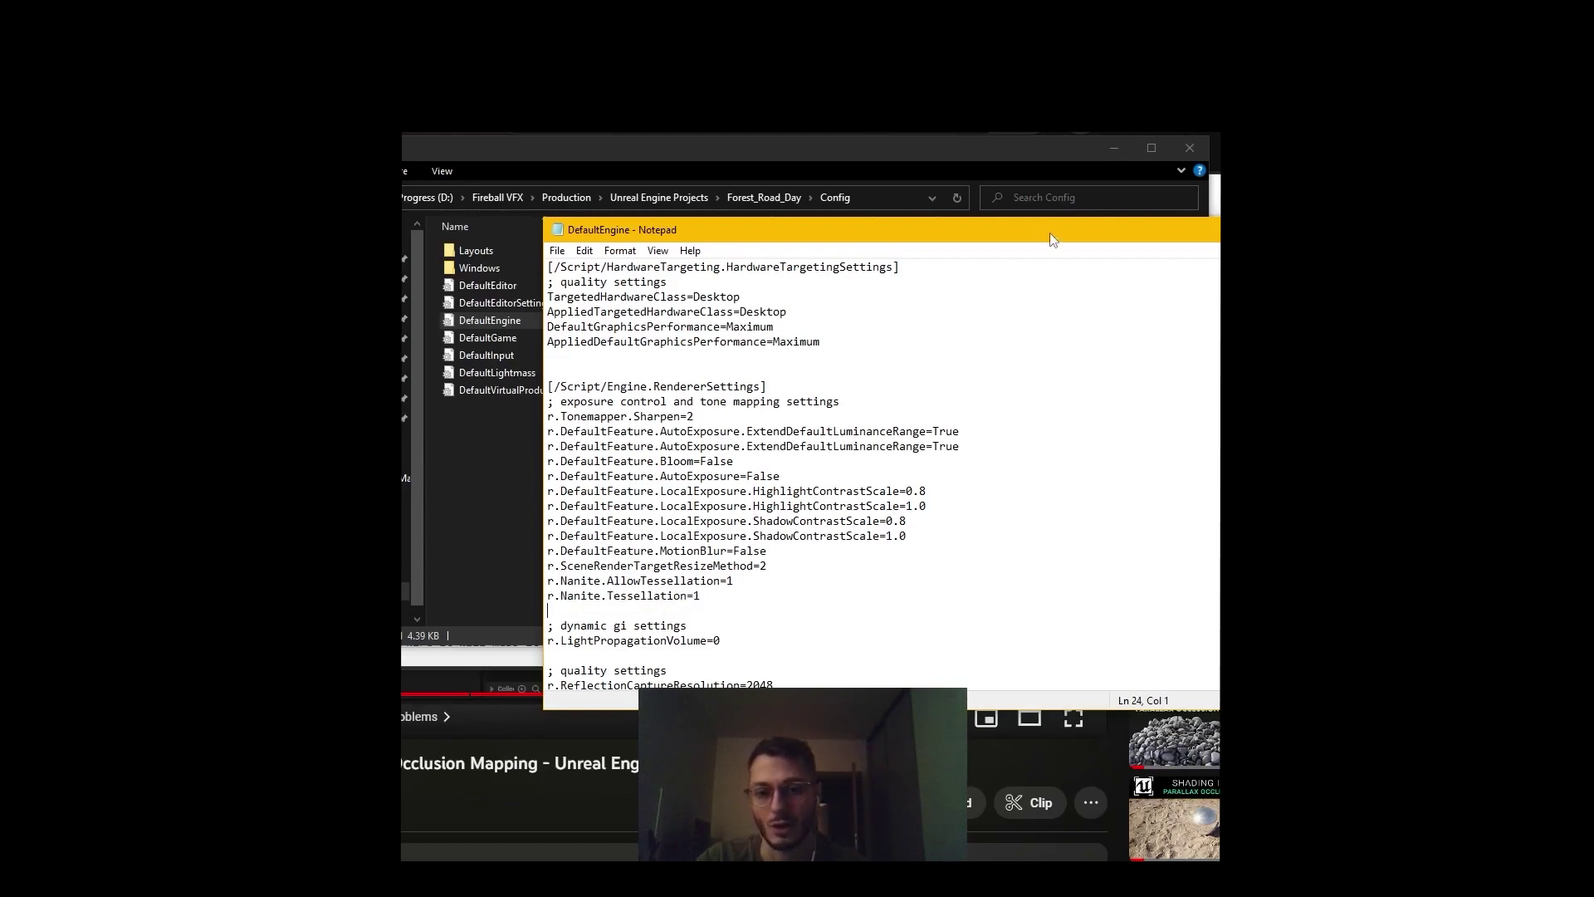
{"action": "left_click_drag", "start_coordinate": [1050, 240], "coordinate": [1208, 183]}
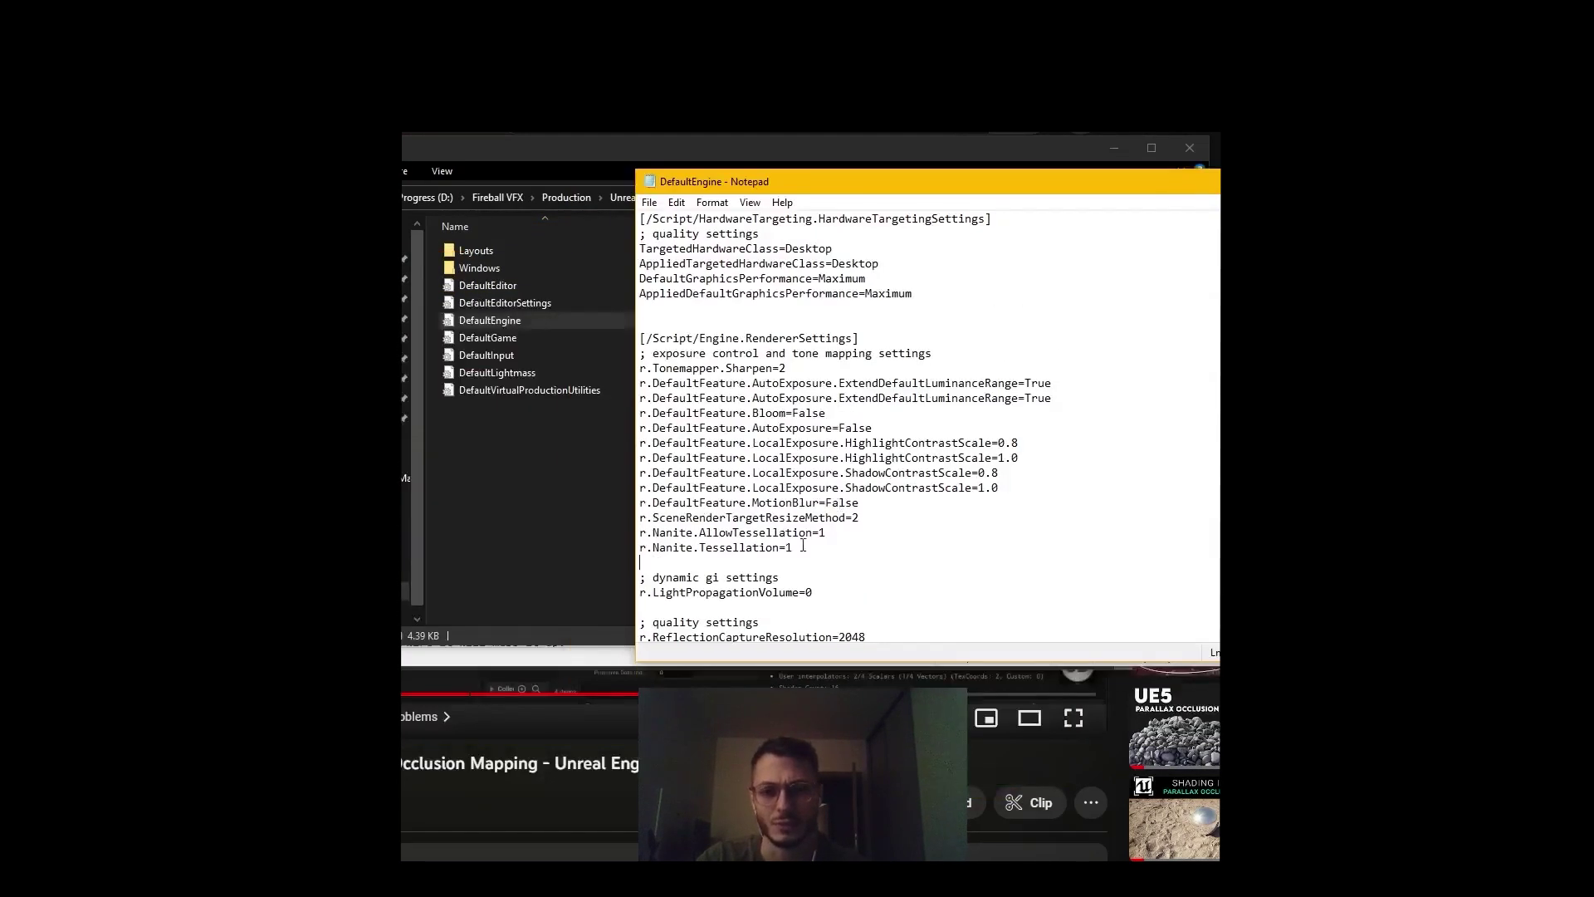
{"action": "left_click_drag", "start_coordinate": [1057, 192], "coordinate": [825, 232]}
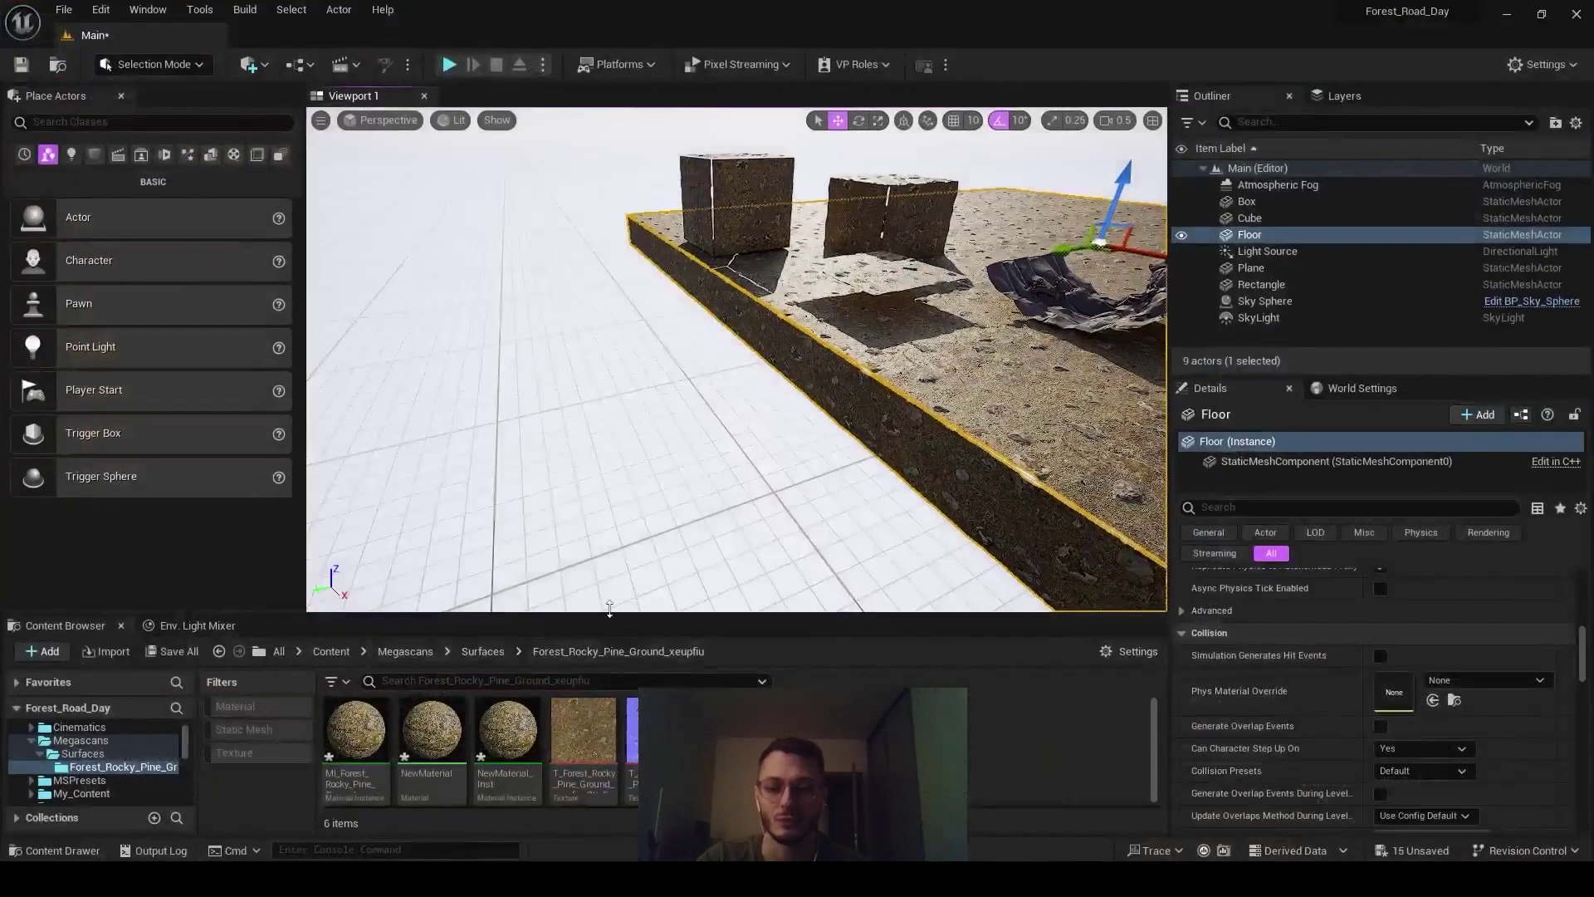
Switch back to Unreal Editor, create a material in the Forest_Rocky_Pine_Ground_xeupfiu folder, and view its empty graph
{"action": "right_click_drag", "start_coordinate": [911, 362], "coordinate": [912, 363]}
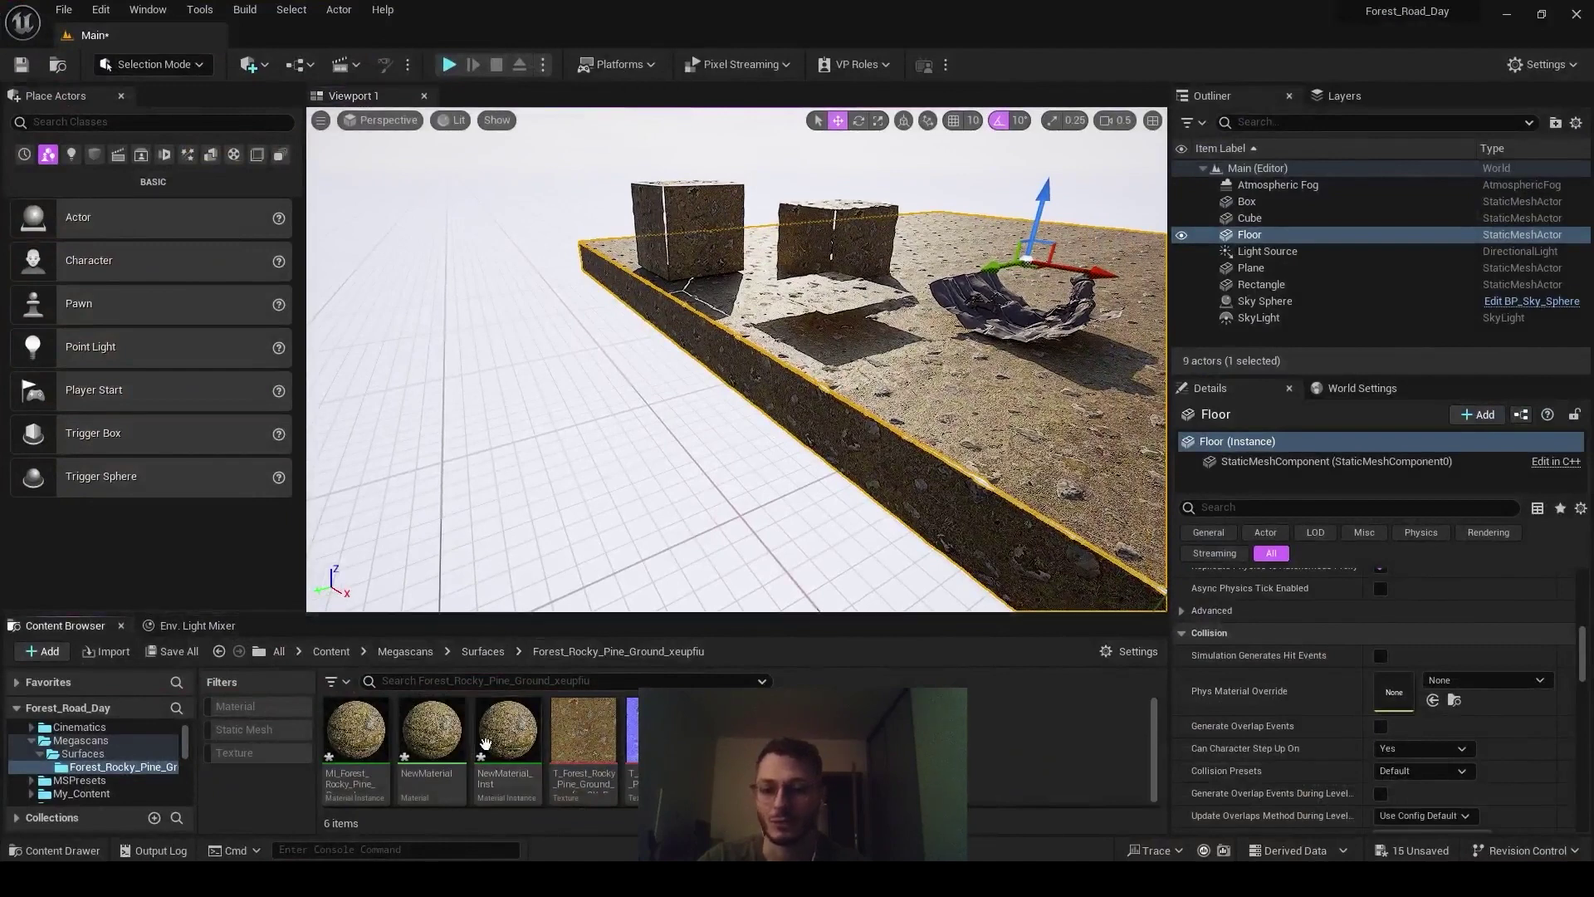
{"action": "right_click", "coordinate": [850, 739]}
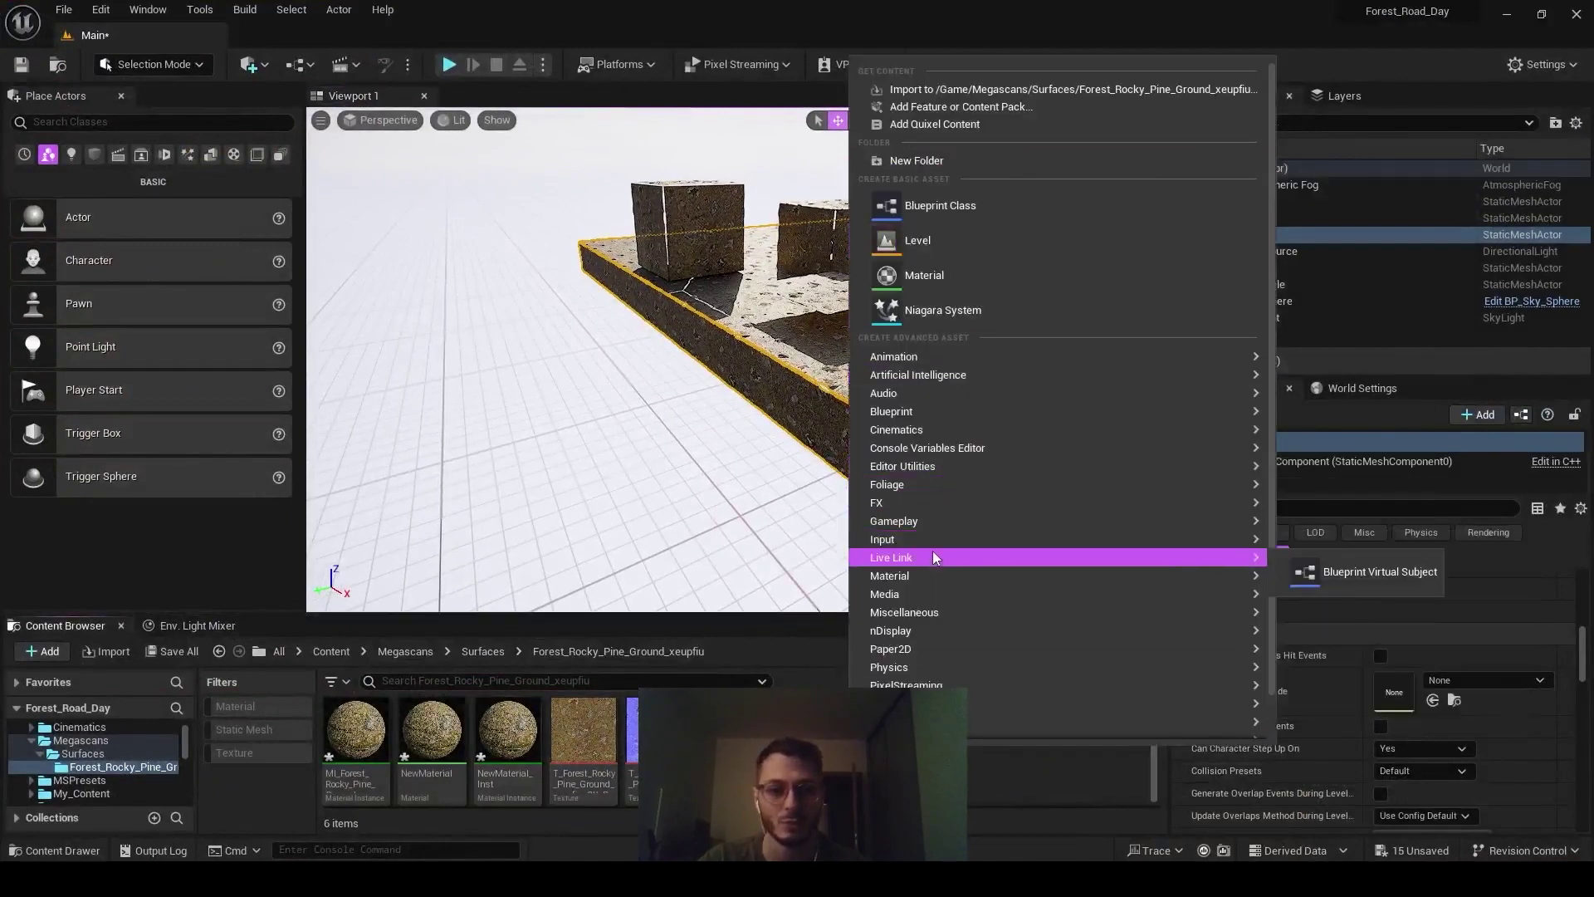
{"action": "type", "text": "m"}
{"action": "mouse_move", "coordinate": [933, 575]}
{"action": "left_click", "coordinate": [1329, 489]}
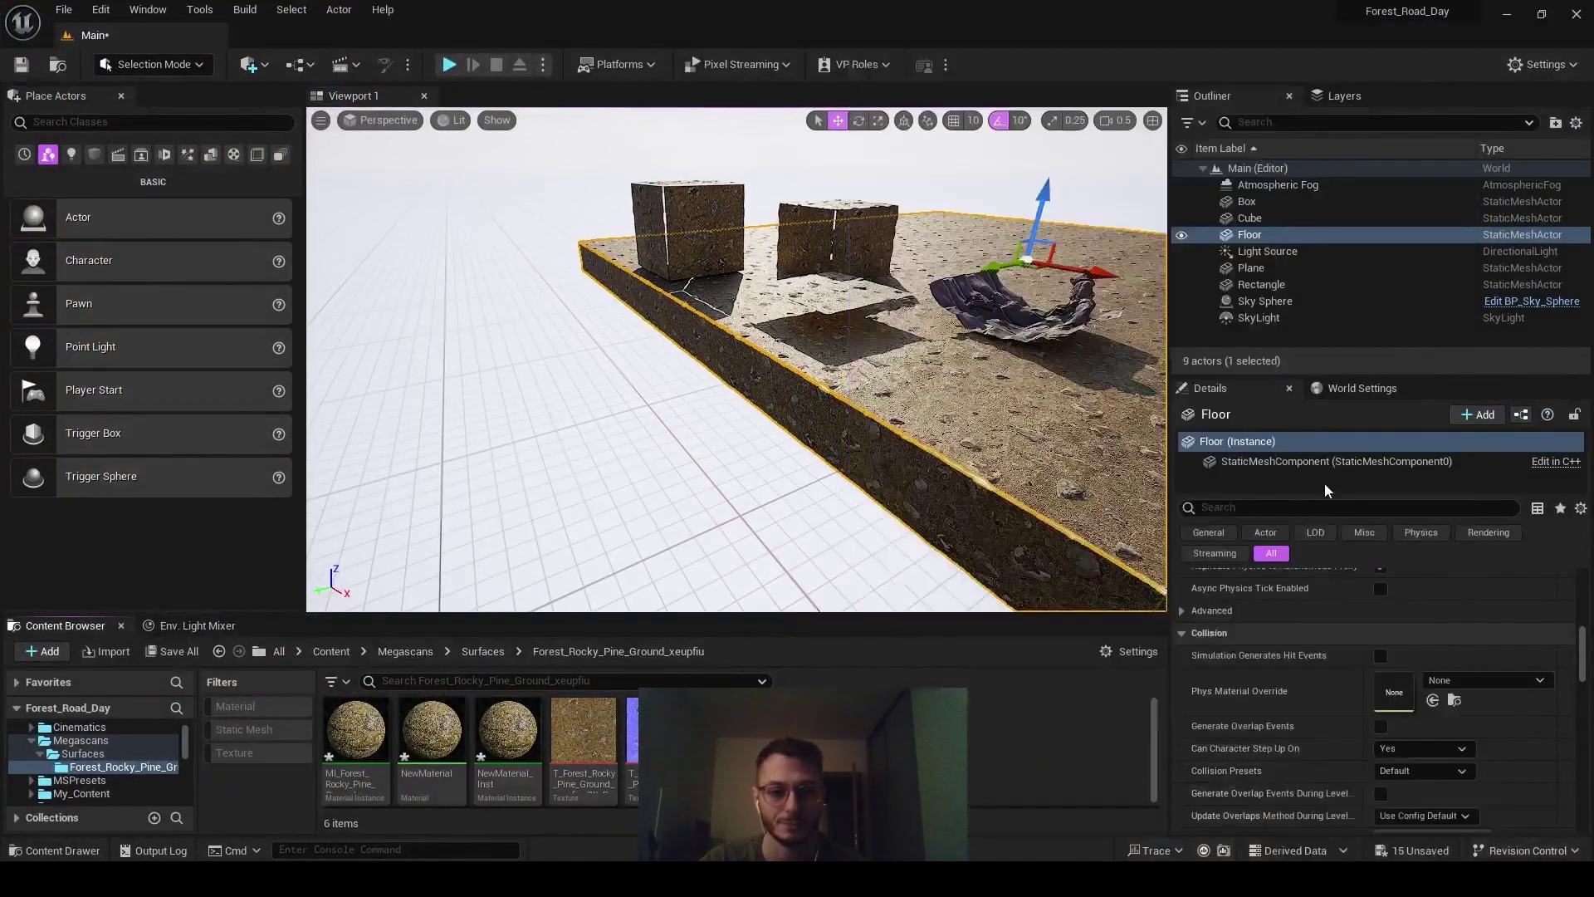
{"action": "double_click", "coordinate": [535, 731]}
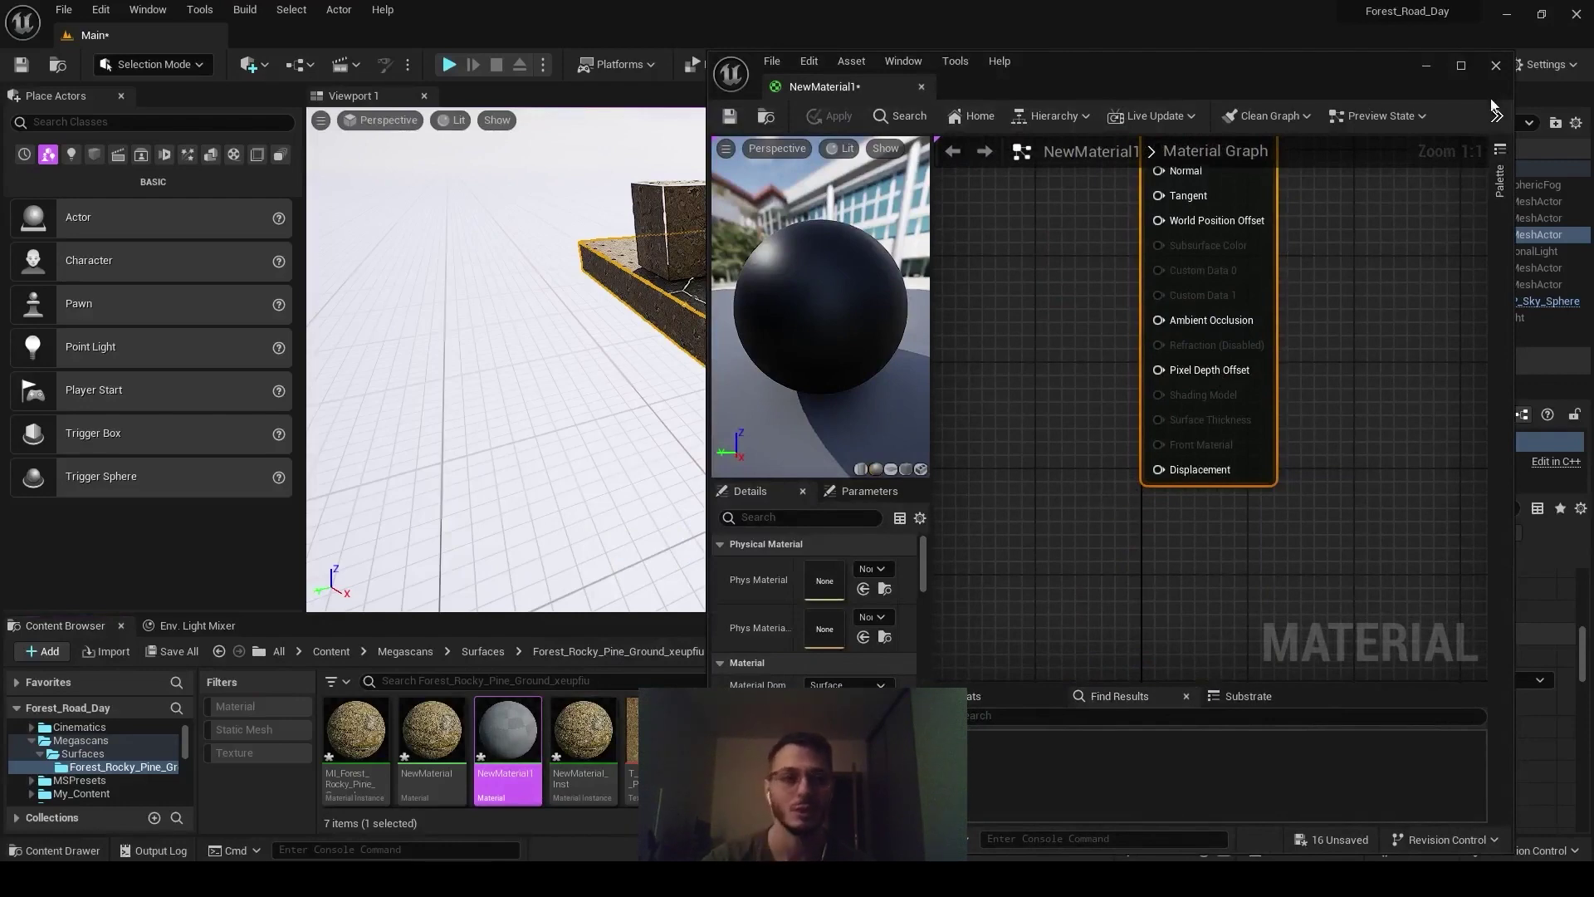
{"action": "left_click", "coordinate": [1495, 65]}
{"action": "right_click_drag", "start_coordinate": [736, 360], "coordinate": [698, 360]}
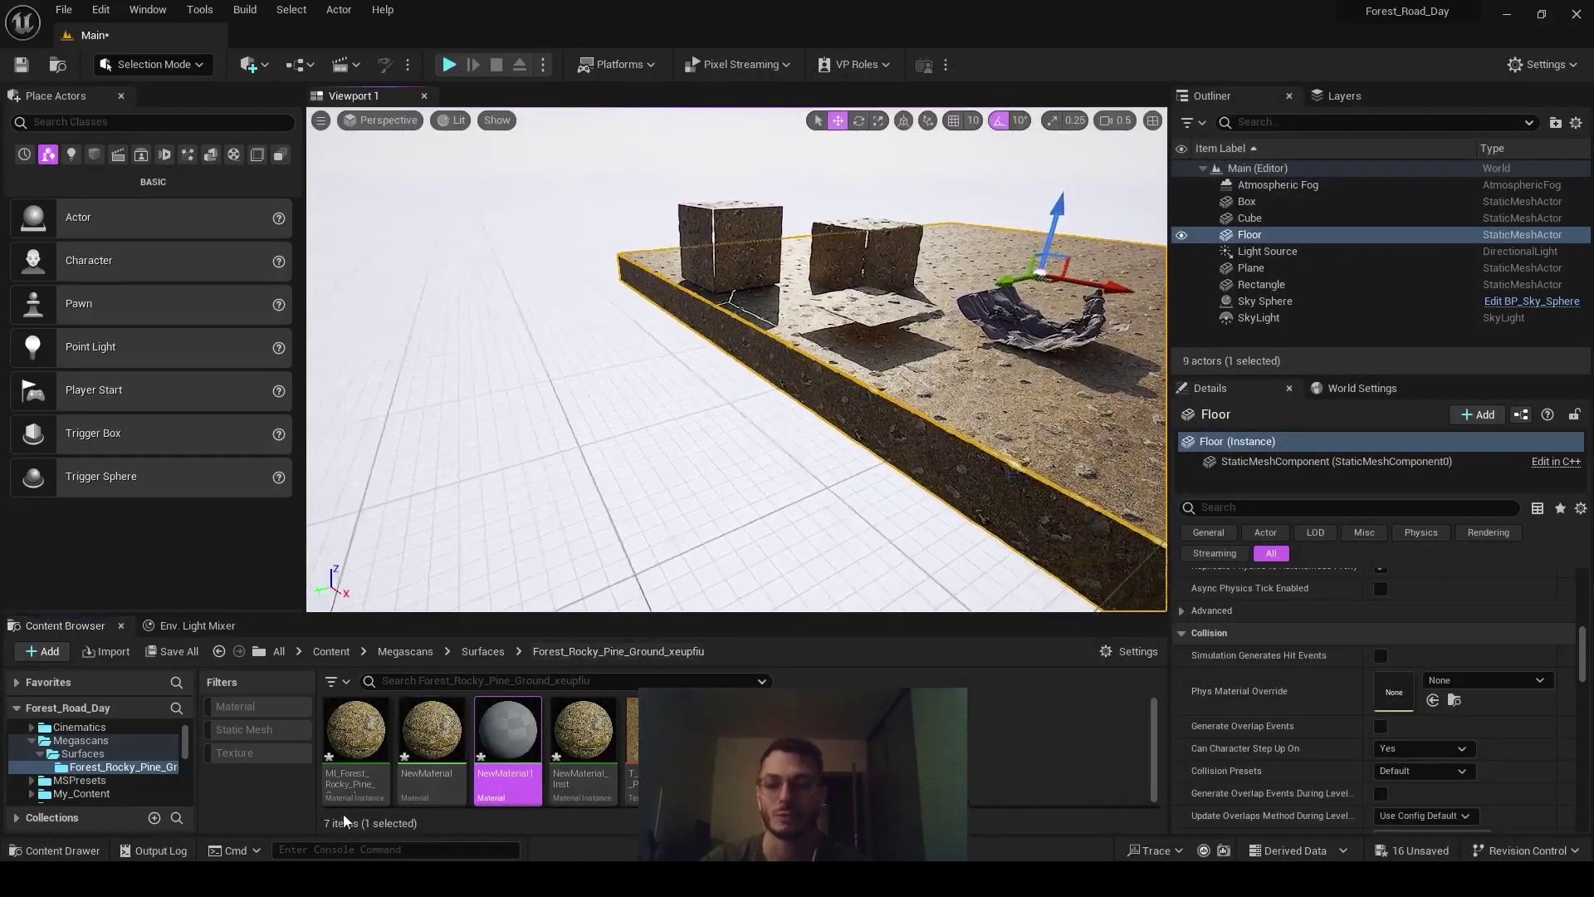
{"action": "left_click", "coordinate": [356, 748]}
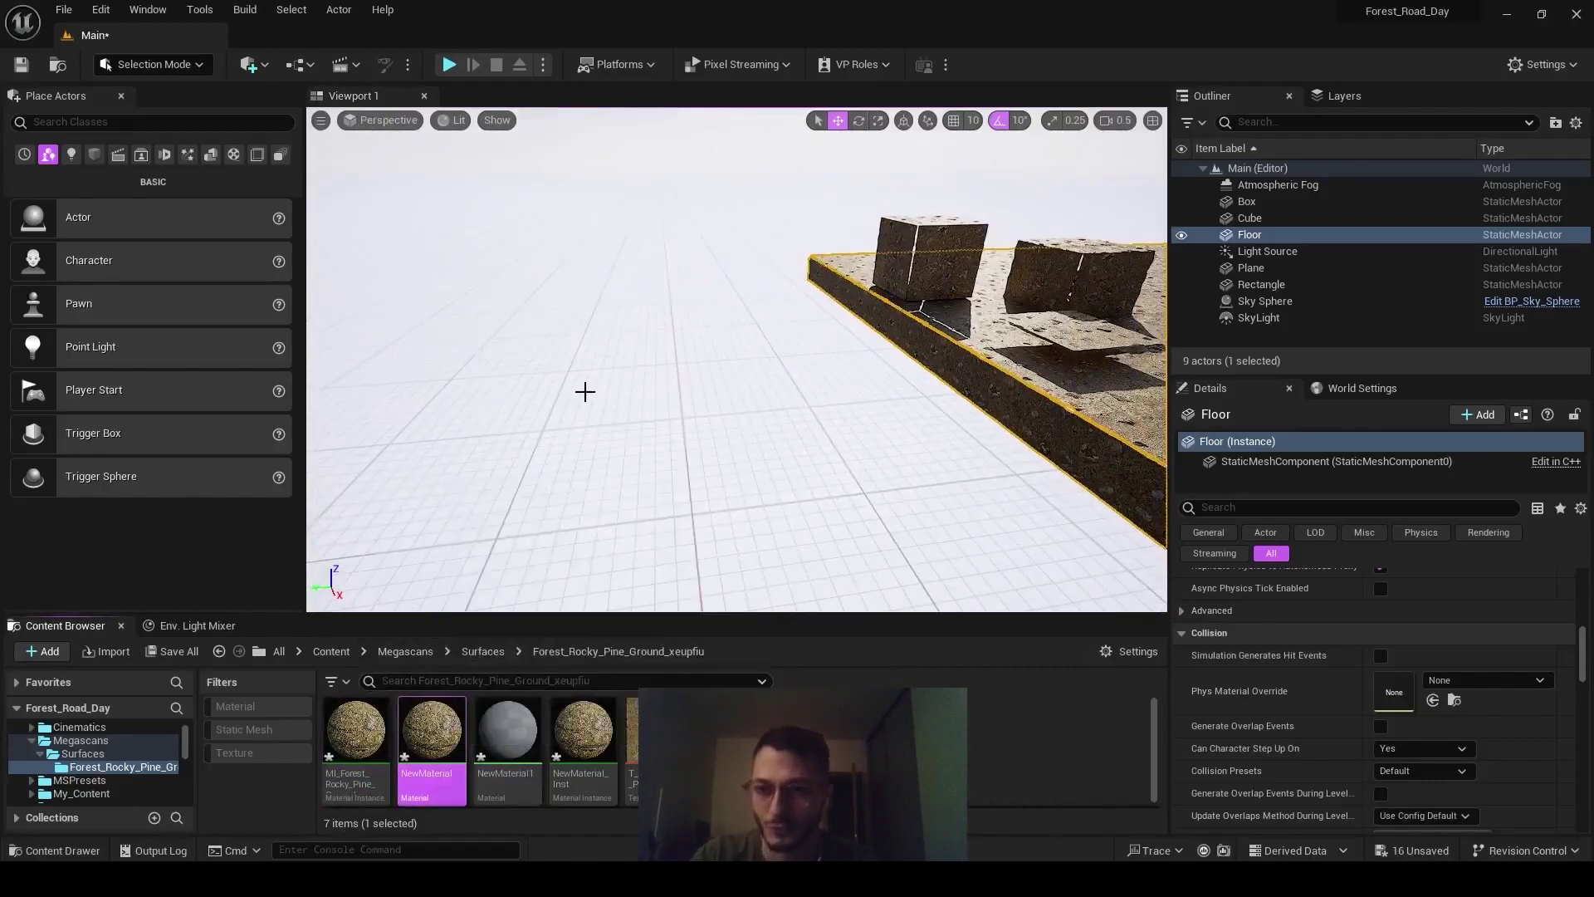
{"action": "right_click", "coordinate": [917, 752]}
{"action": "left_click", "coordinate": [1003, 130]}
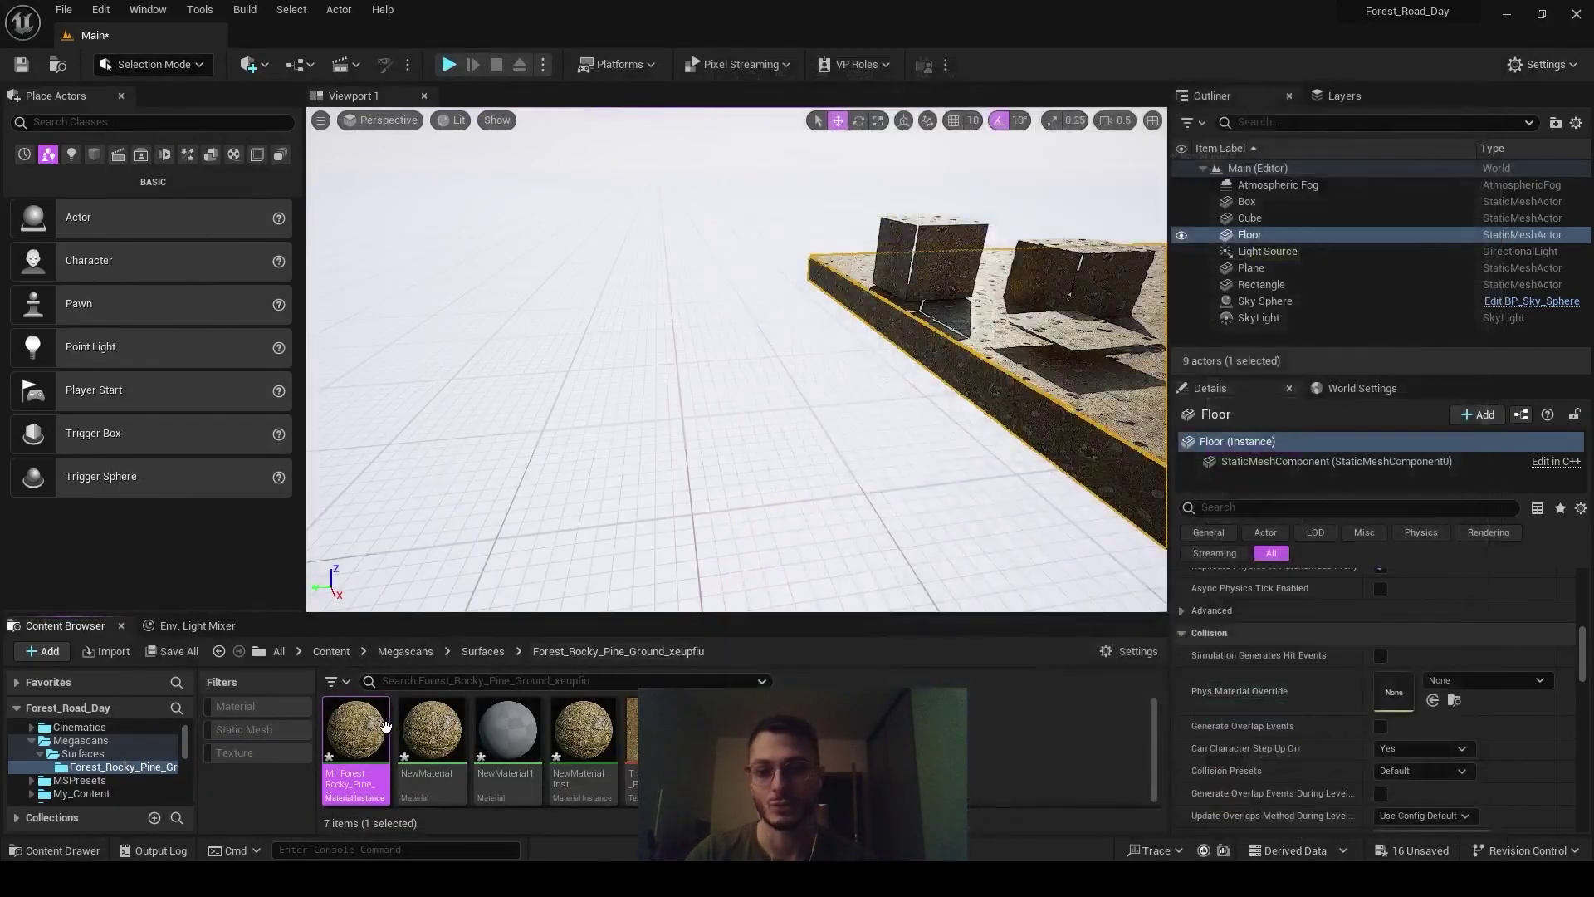
{"action": "key", "text": "Escape"}
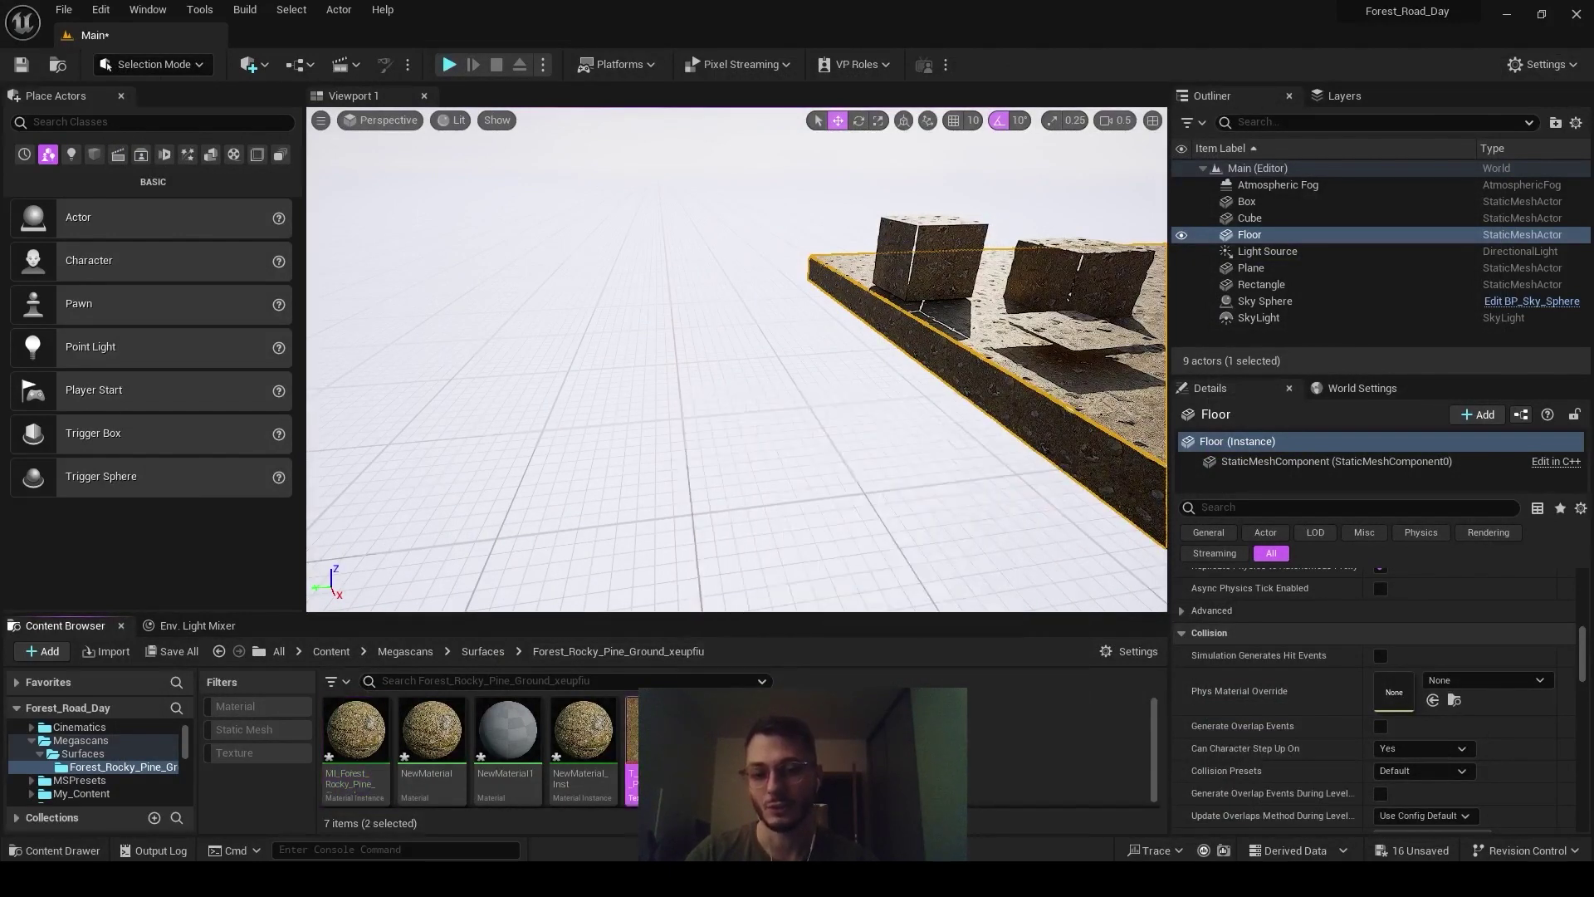
Inspect the blue channel of the T_ForestRockyPineGround_xeupfiu_2K_ORDp texture, then close the texture
{"action": "left_click", "coordinate": [815, 752]}
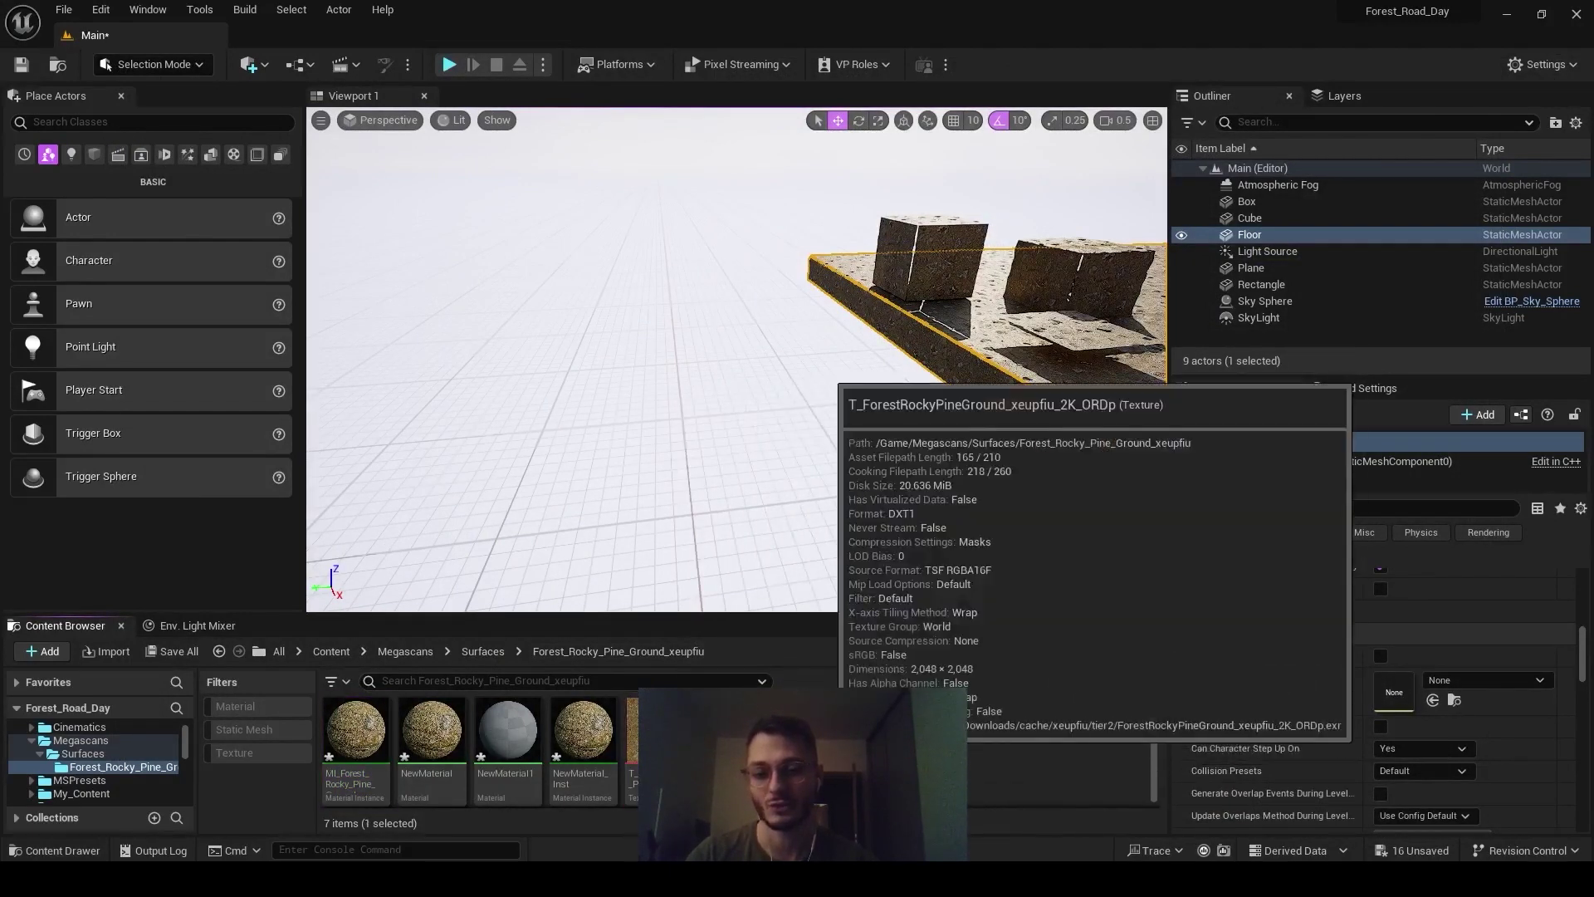
{"action": "double_click", "coordinate": [810, 739]}
{"action": "left_click", "coordinate": [1038, 118]}
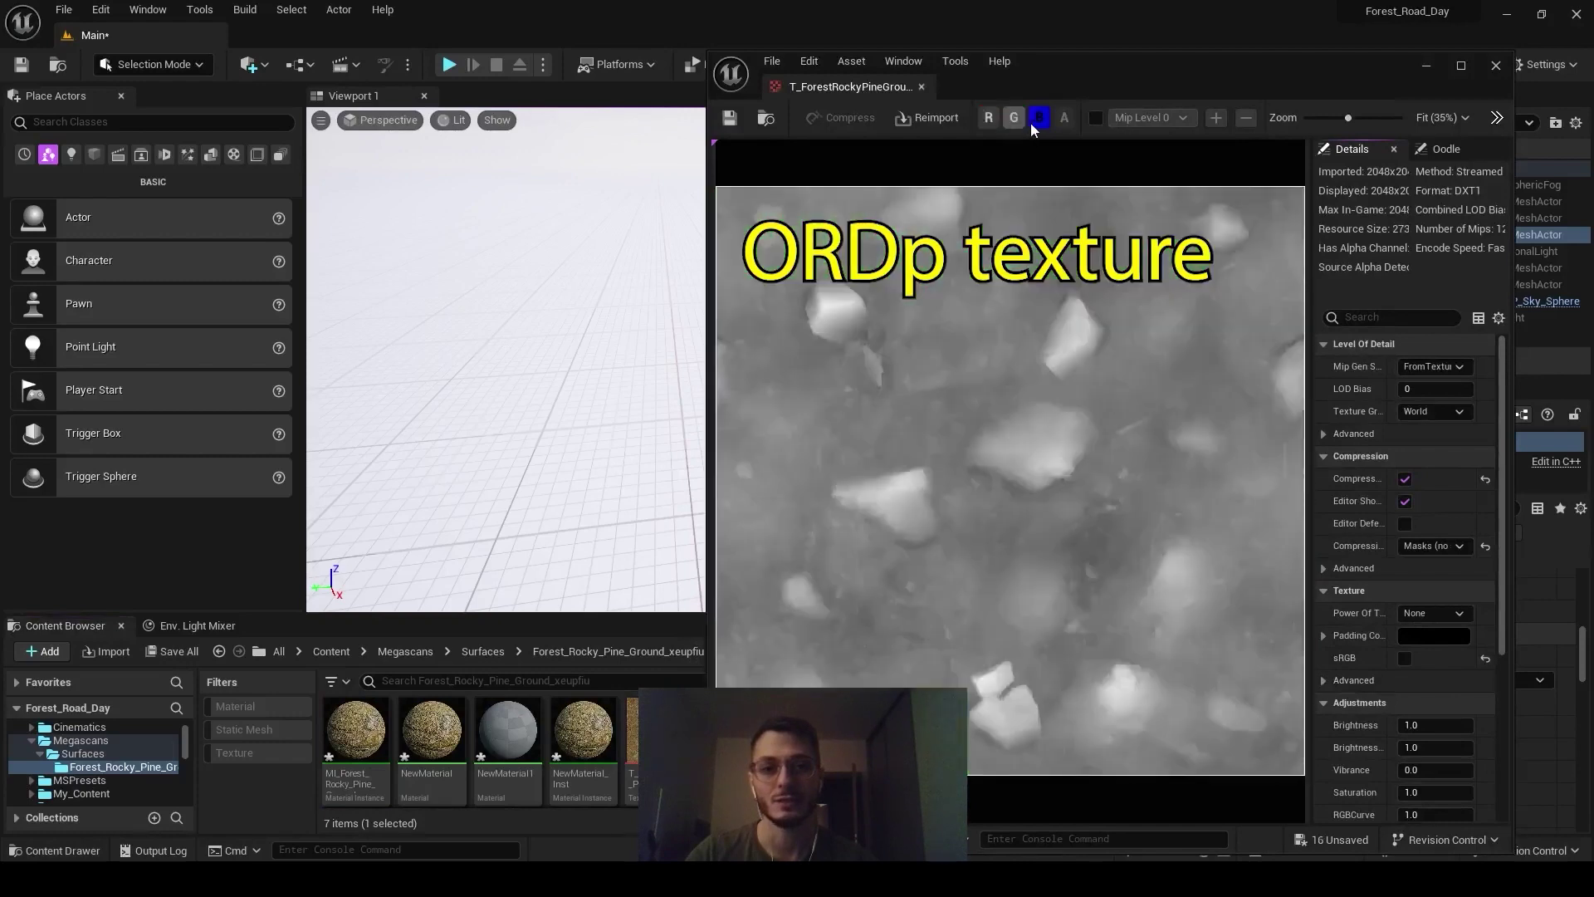
{"action": "left_click", "coordinate": [1016, 120]}
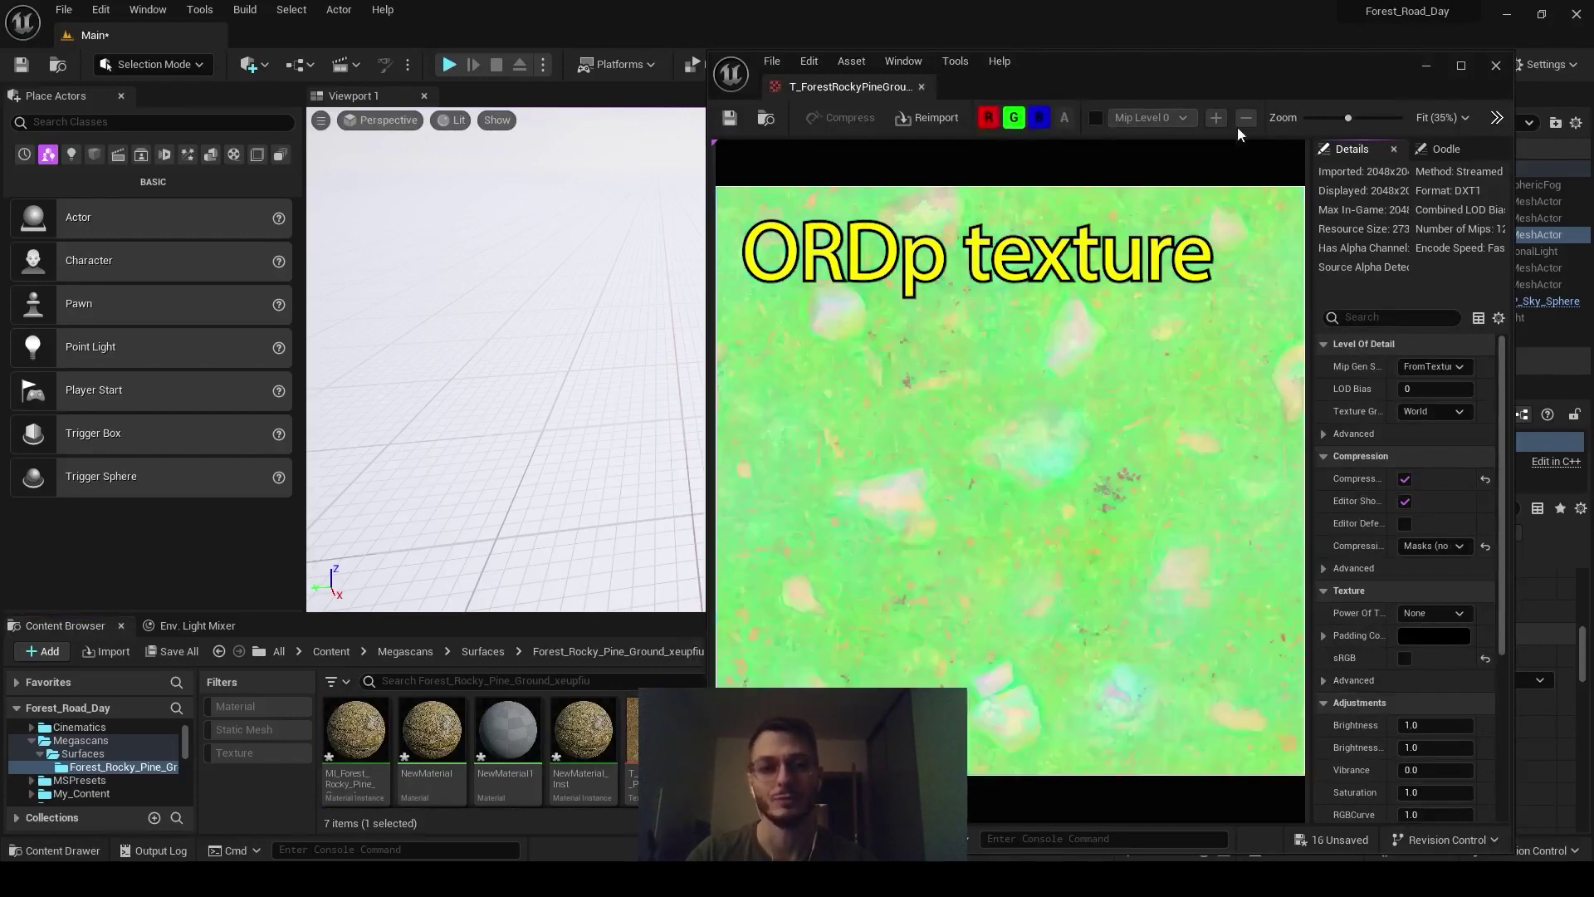
{"action": "left_click", "coordinate": [1495, 65]}
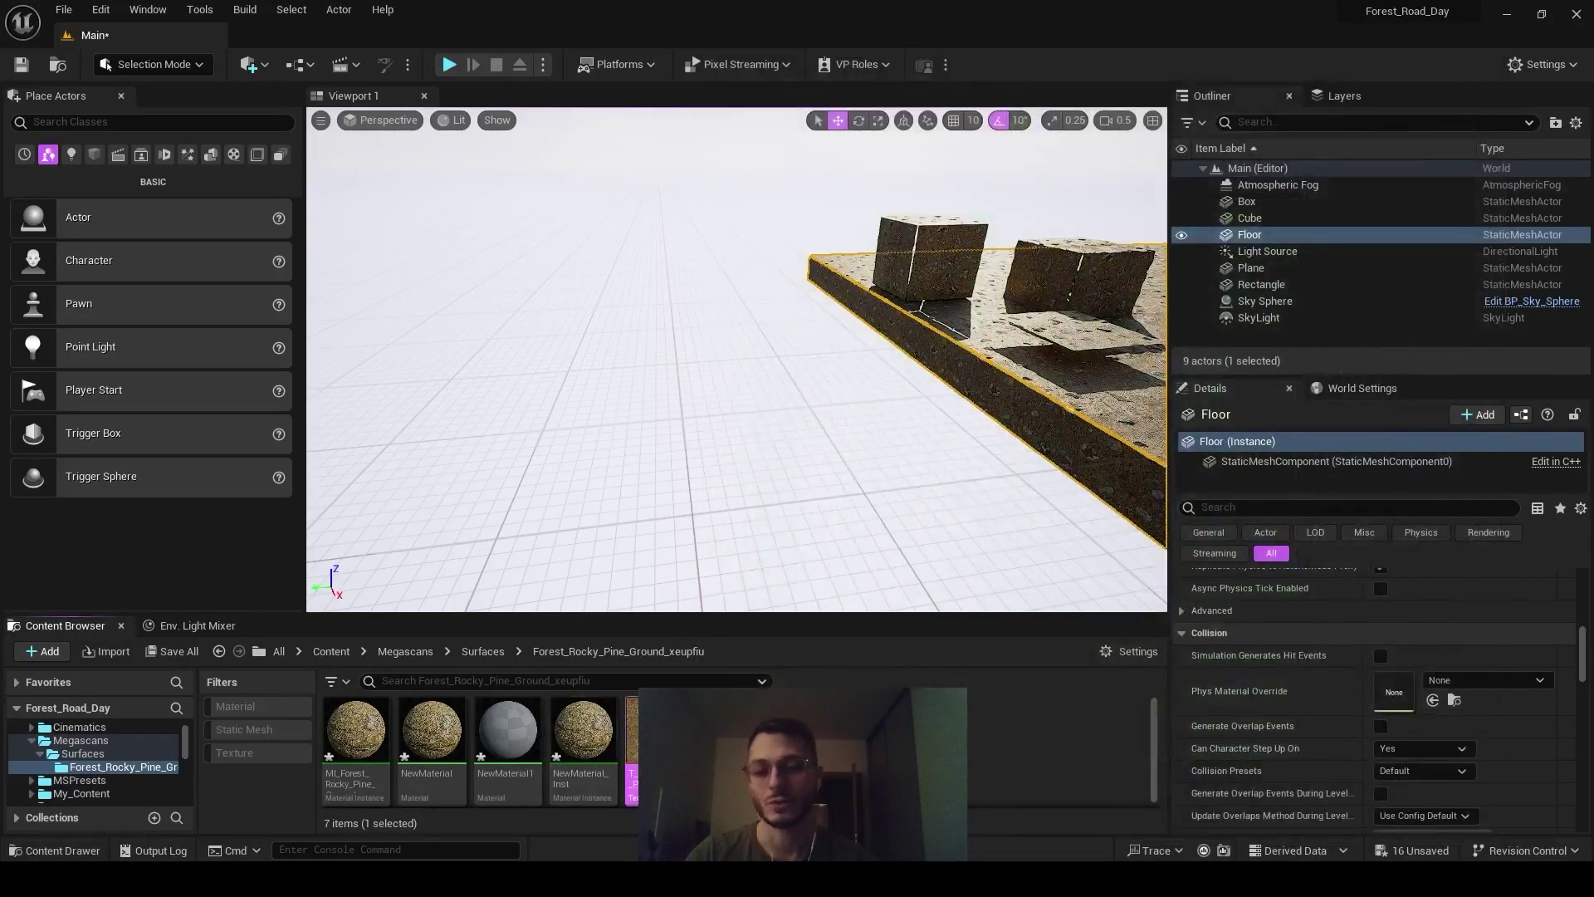
{"action": "right_click", "coordinate": [907, 745]}
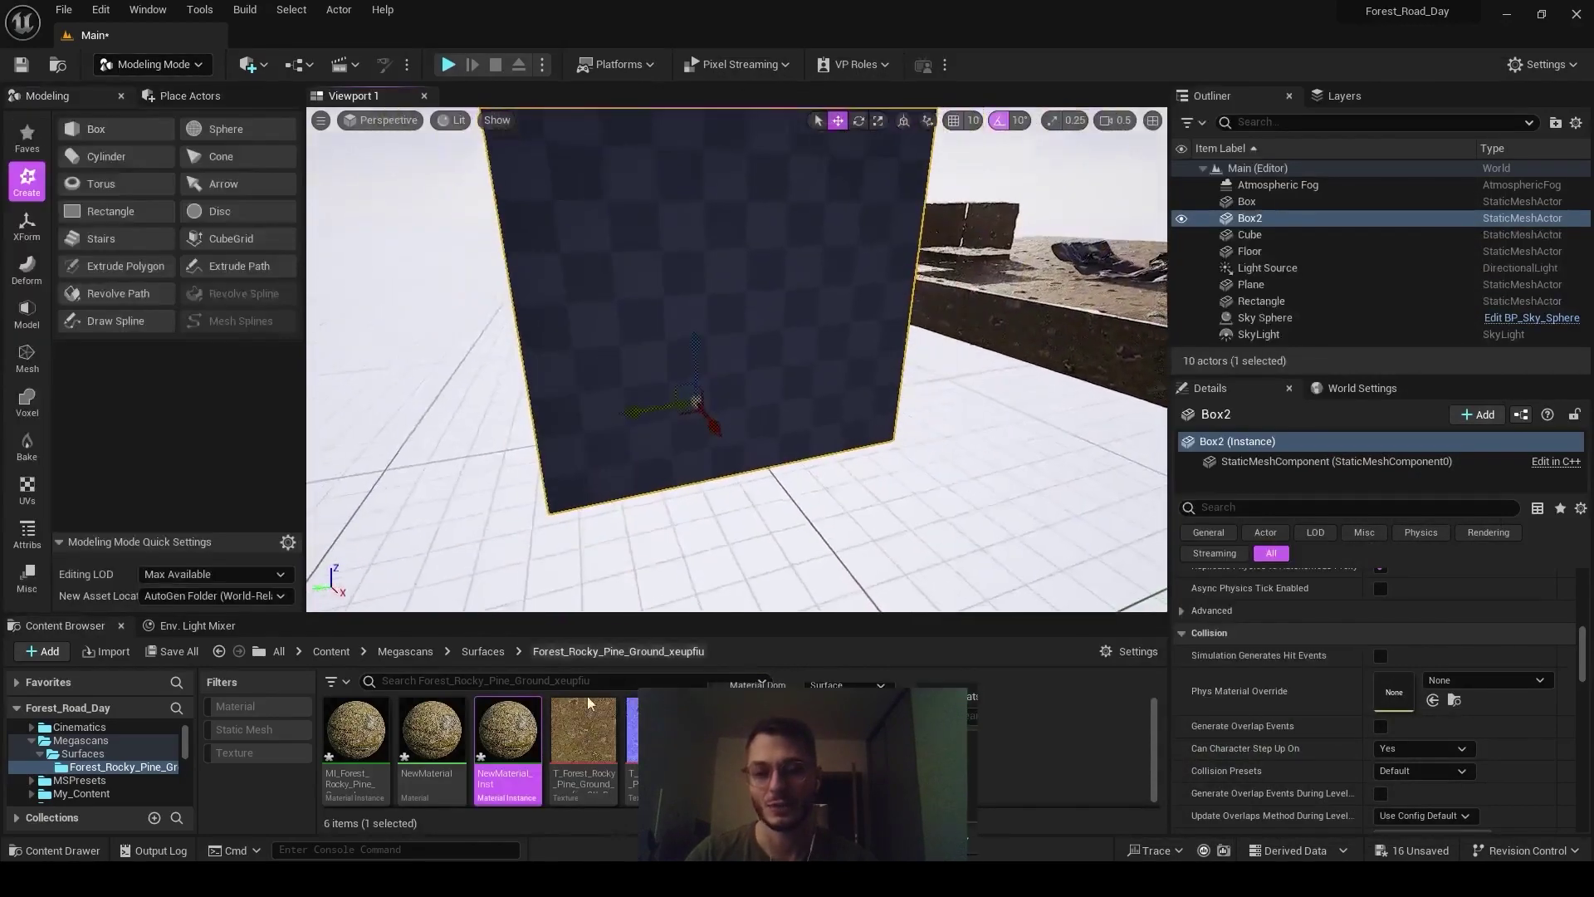
Apply the NewMaterial_Inst material instance to the Box2 cube
{"action": "left_click_drag", "start_coordinate": [507, 731], "coordinate": [627, 479]}
{"action": "right_click_drag", "start_coordinate": [626, 479], "coordinate": [747, 448]}
{"action": "key", "text": "f"}
Open NewMaterial and examine how its texture coordinate, base color and normal texture samples are connected
{"action": "double_click", "coordinate": [431, 730]}
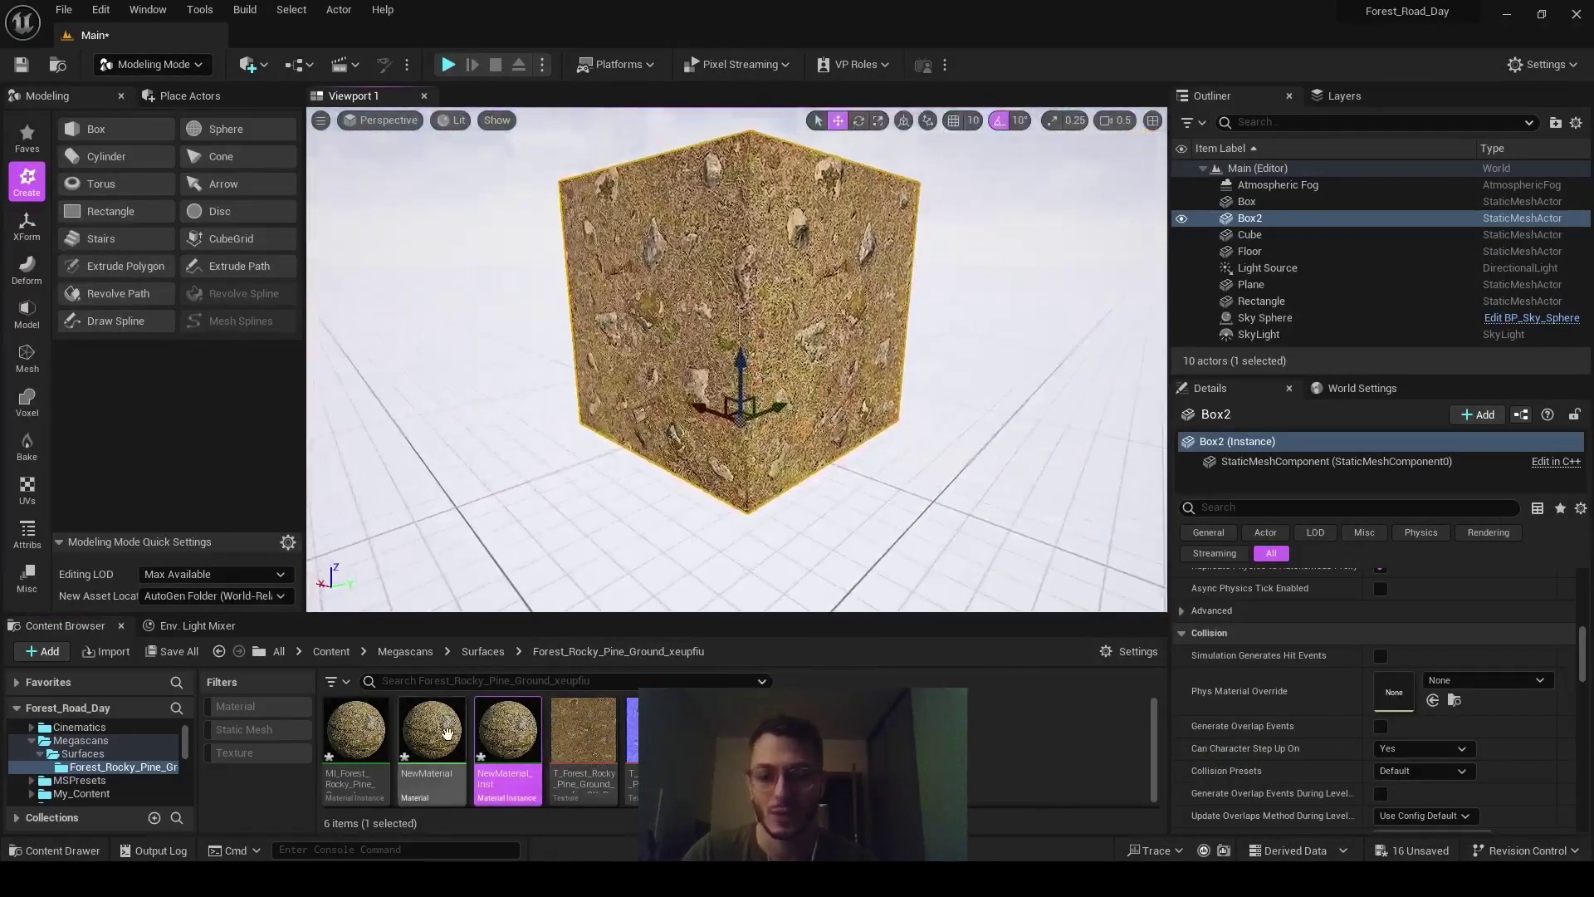
{"action": "scroll", "coordinate": [1167, 301], "scroll_direction": "down", "scroll_amount": 3}
{"action": "left_click", "coordinate": [1166, 302]}
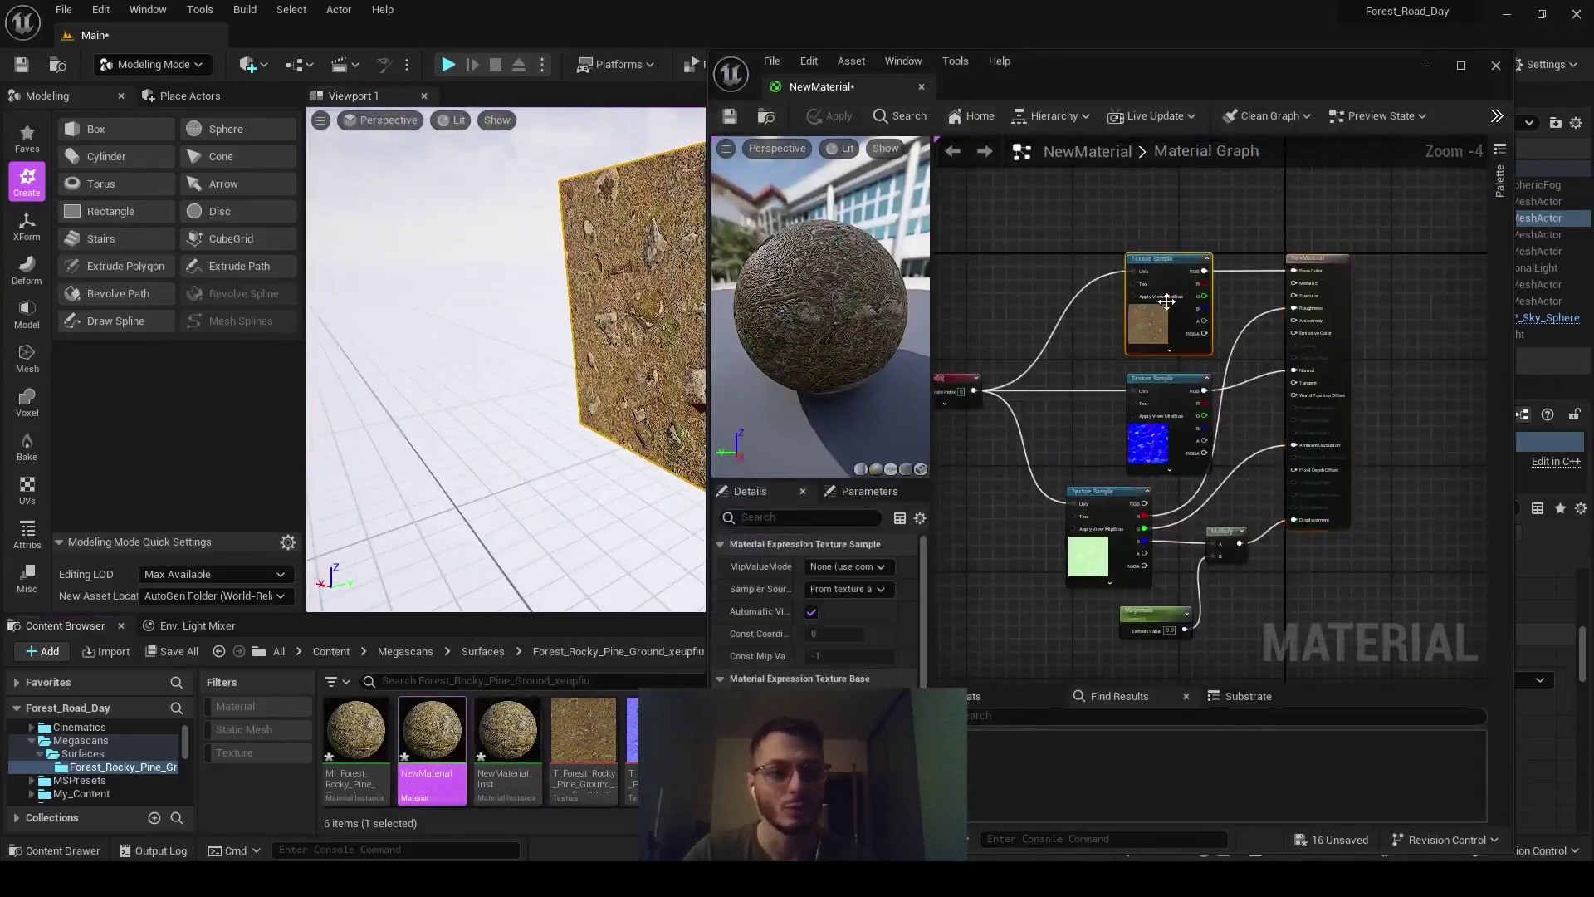
{"action": "left_click", "coordinate": [1173, 448]}
{"action": "right_click_drag", "start_coordinate": [995, 398], "coordinate": [1069, 398]}
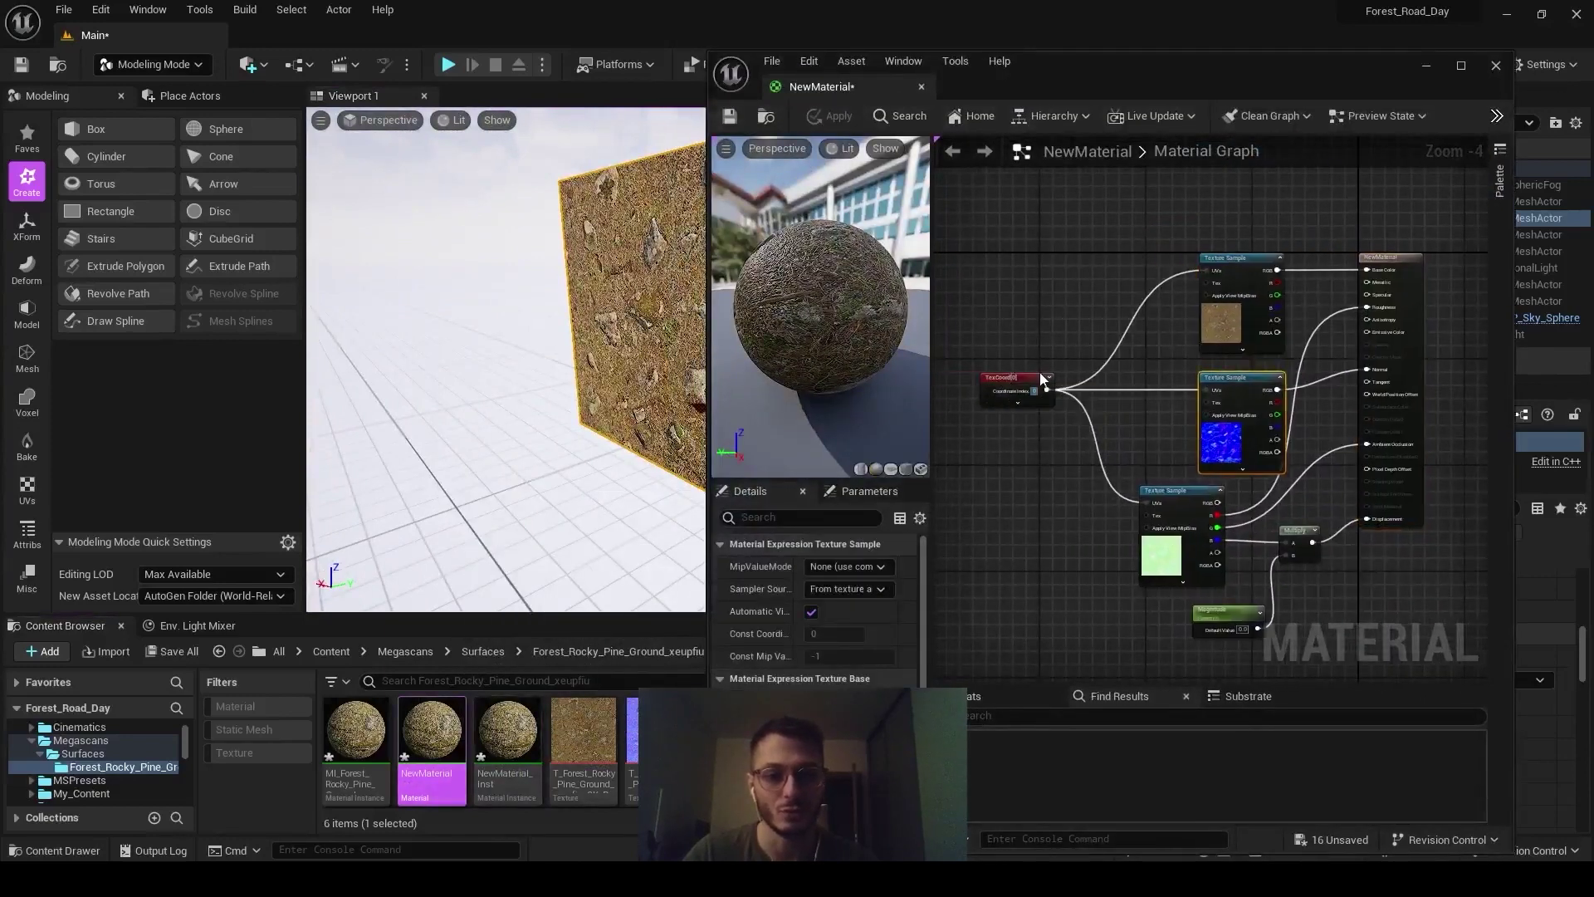
{"action": "scroll", "coordinate": [1043, 378], "scroll_direction": "up", "scroll_amount": 2}
{"action": "left_click", "coordinate": [1066, 197]}
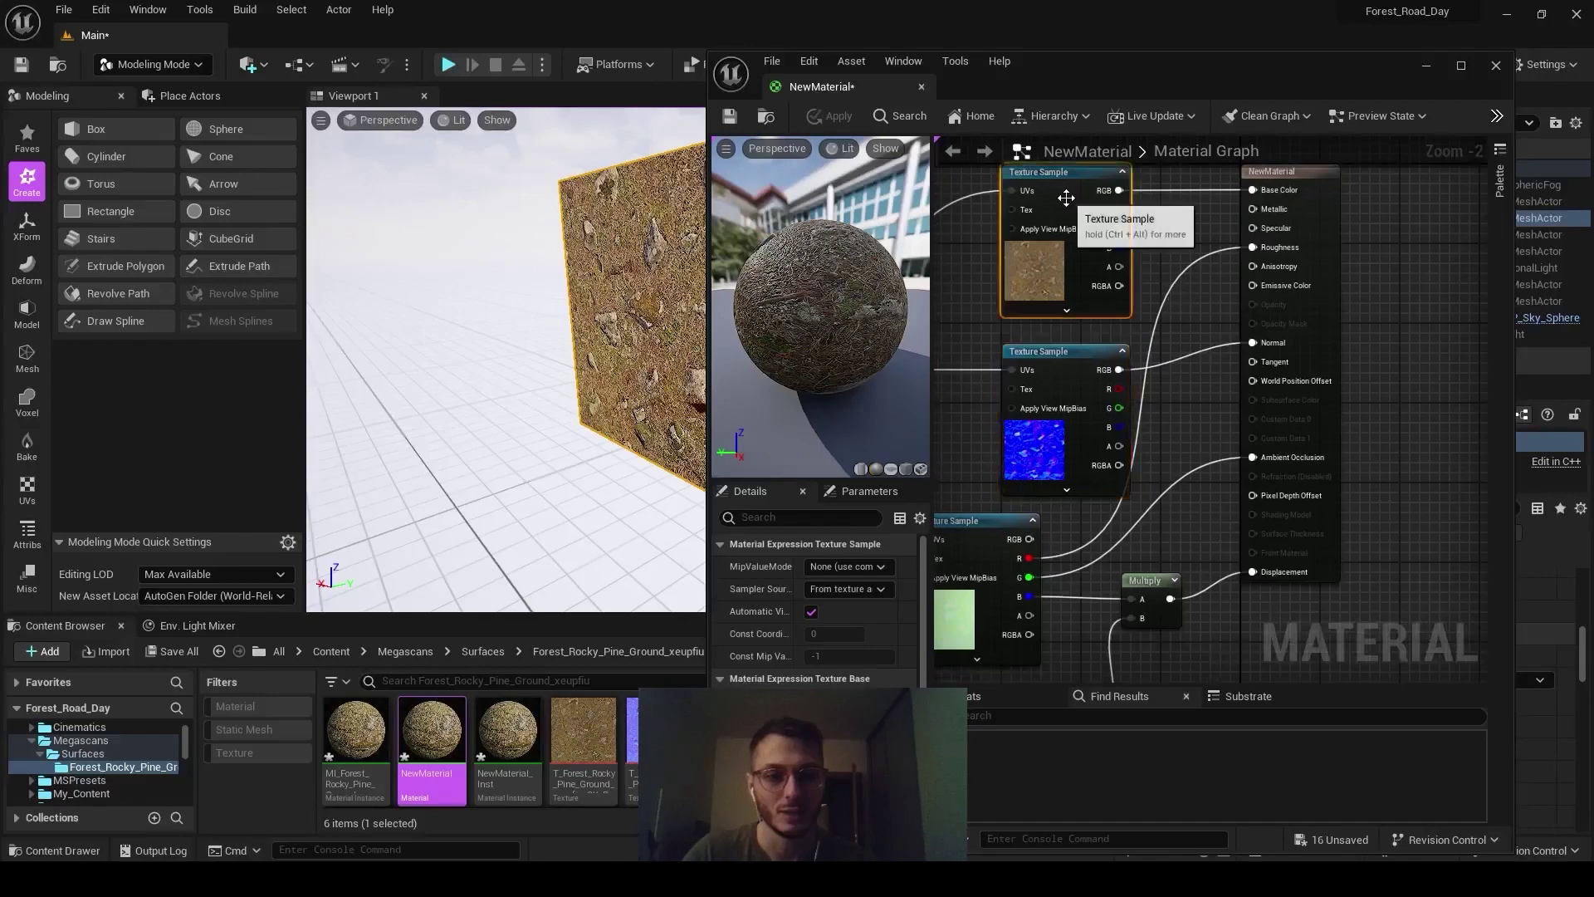
{"action": "scroll", "coordinate": [998, 572], "scroll_direction": "up", "scroll_amount": 2}
Move the normal map texture sample farther away from the main material node in the graph
{"action": "left_click", "coordinate": [998, 572]}
{"action": "right_click_drag", "start_coordinate": [998, 573], "coordinate": [1032, 436]}
{"action": "right_click_drag", "start_coordinate": [1093, 281], "coordinate": [1096, 432]}
{"action": "left_click_drag", "start_coordinate": [1144, 313], "coordinate": [1052, 299]}
{"action": "right_click_drag", "start_coordinate": [1242, 313], "coordinate": [1159, 377]}
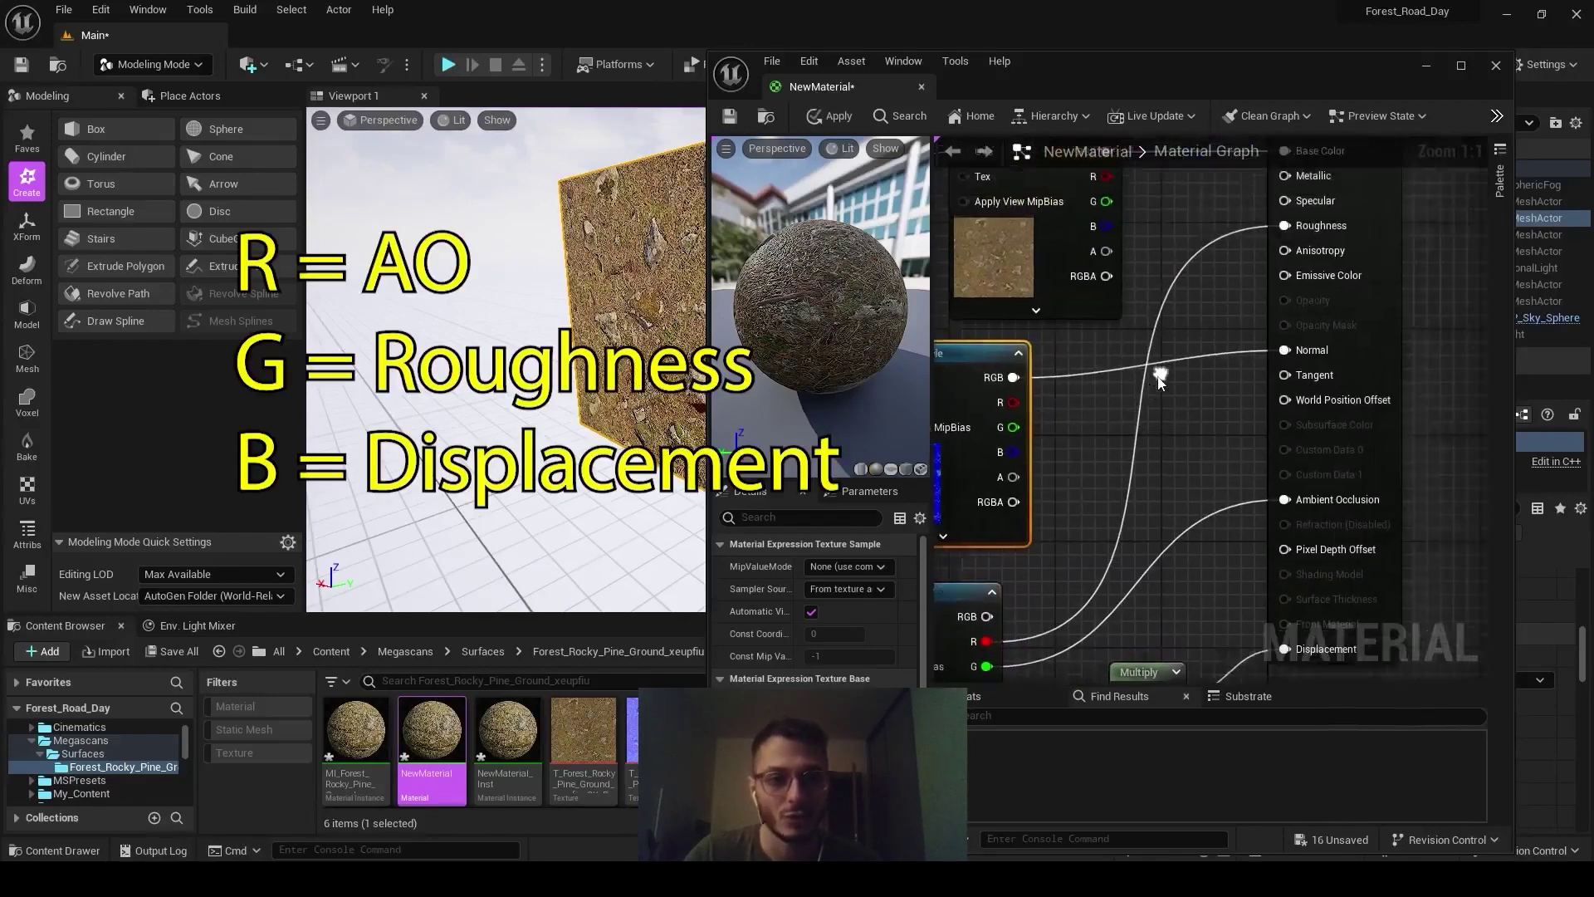
Move the Multiply node slightly down and connect the ORDp texture sample's B output directly to the Displacement input
{"action": "right_click_drag", "start_coordinate": [1029, 589], "coordinate": [1173, 407]}
{"action": "left_click", "coordinate": [1071, 511]}
{"action": "right_click_drag", "start_coordinate": [1148, 471], "coordinate": [1098, 416]}
{"action": "right_click_drag", "start_coordinate": [1396, 367], "coordinate": [1351, 387]}
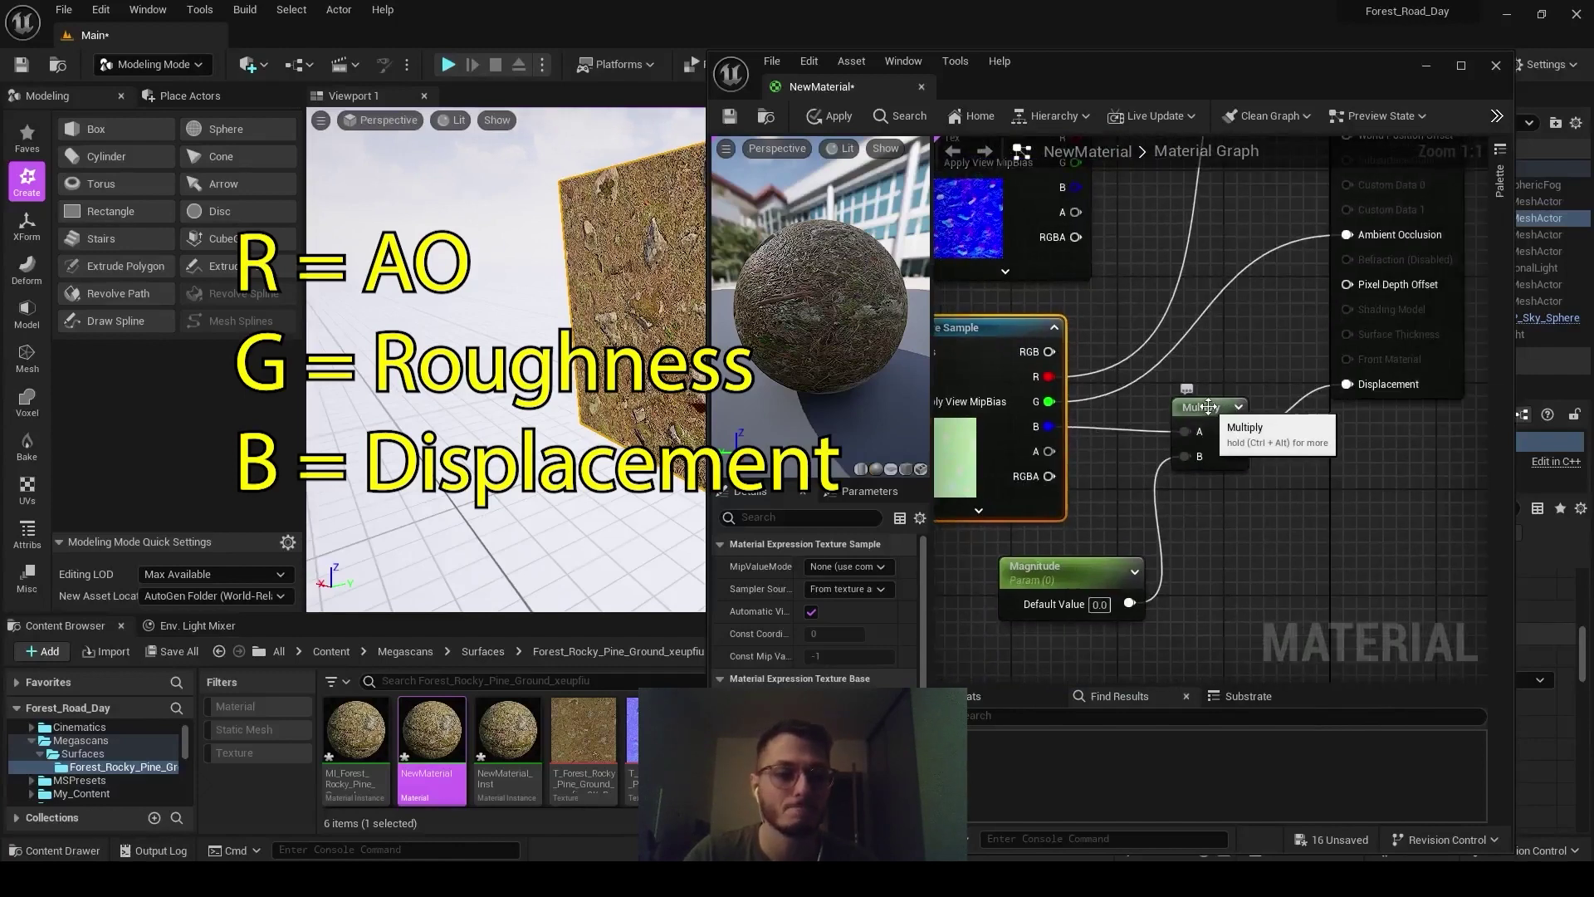
{"action": "left_click_drag", "start_coordinate": [1208, 407], "coordinate": [1208, 433]}
{"action": "left_click_drag", "start_coordinate": [1049, 426], "coordinate": [1347, 384]}
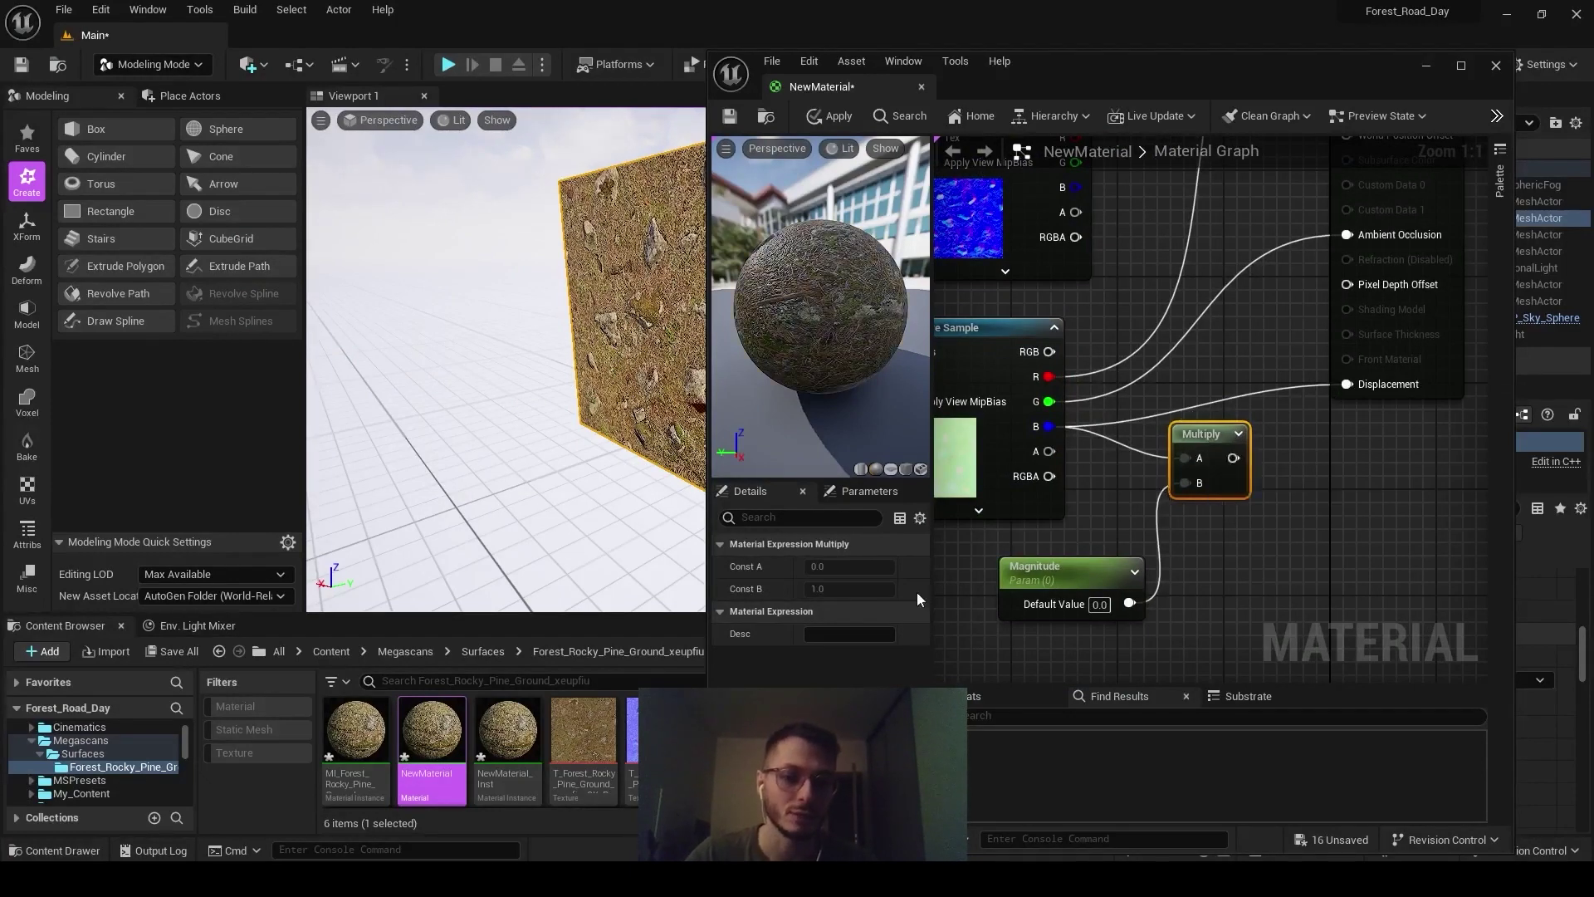
Filter the main material node's details by "displace" and examine the Nanite displacement Magnitude setting
{"action": "left_click", "coordinate": [1403, 332]}
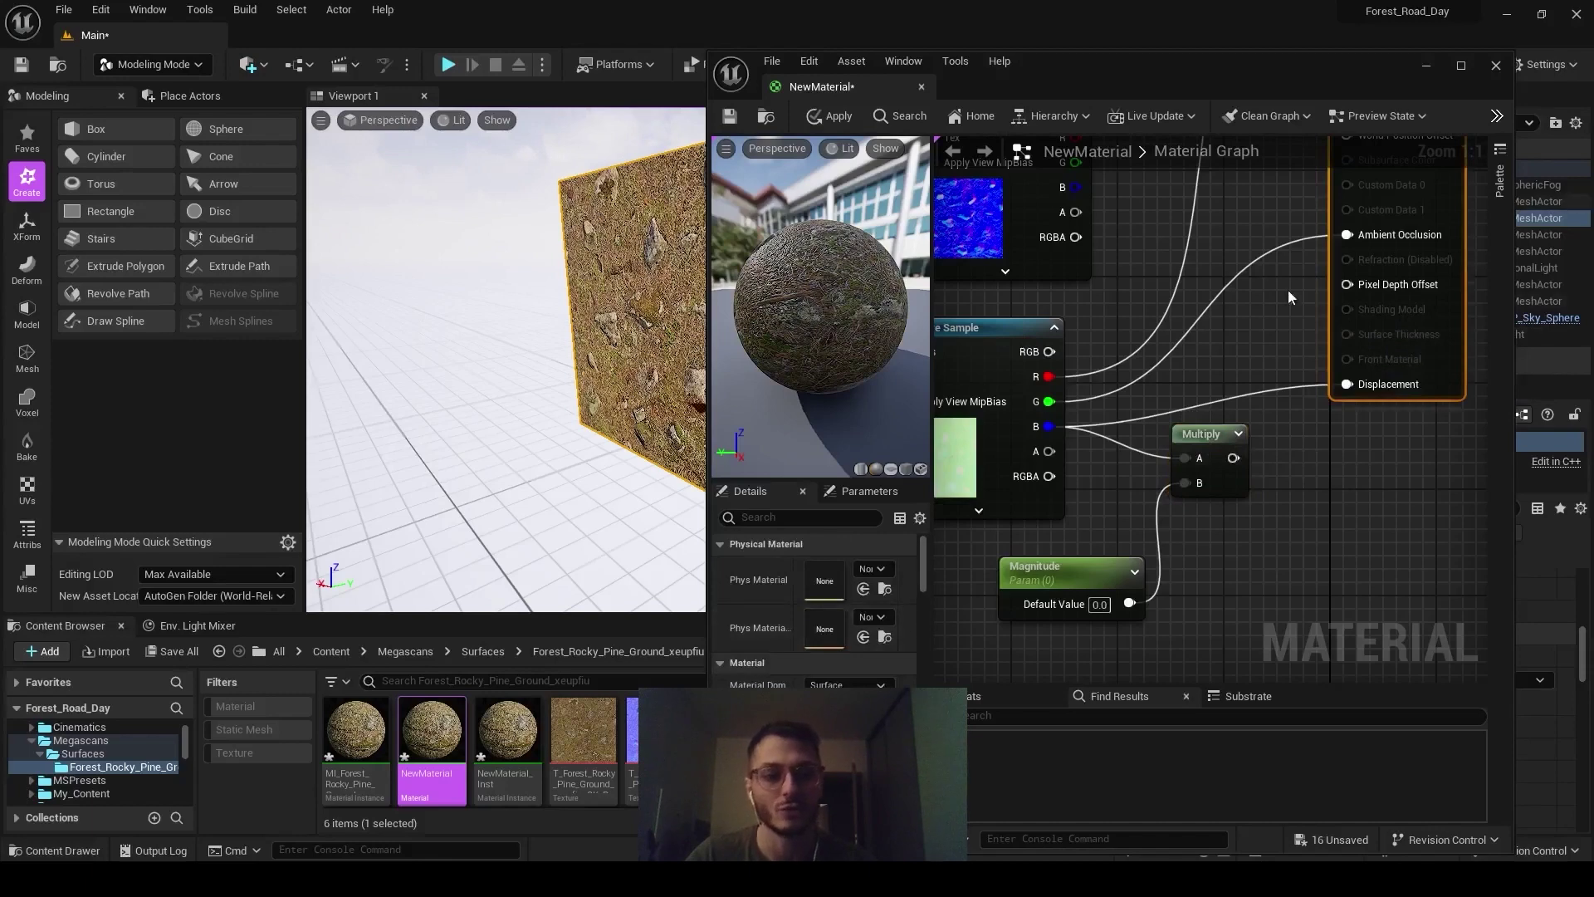
{"action": "right_click_drag", "start_coordinate": [1350, 315], "coordinate": [1301, 377]}
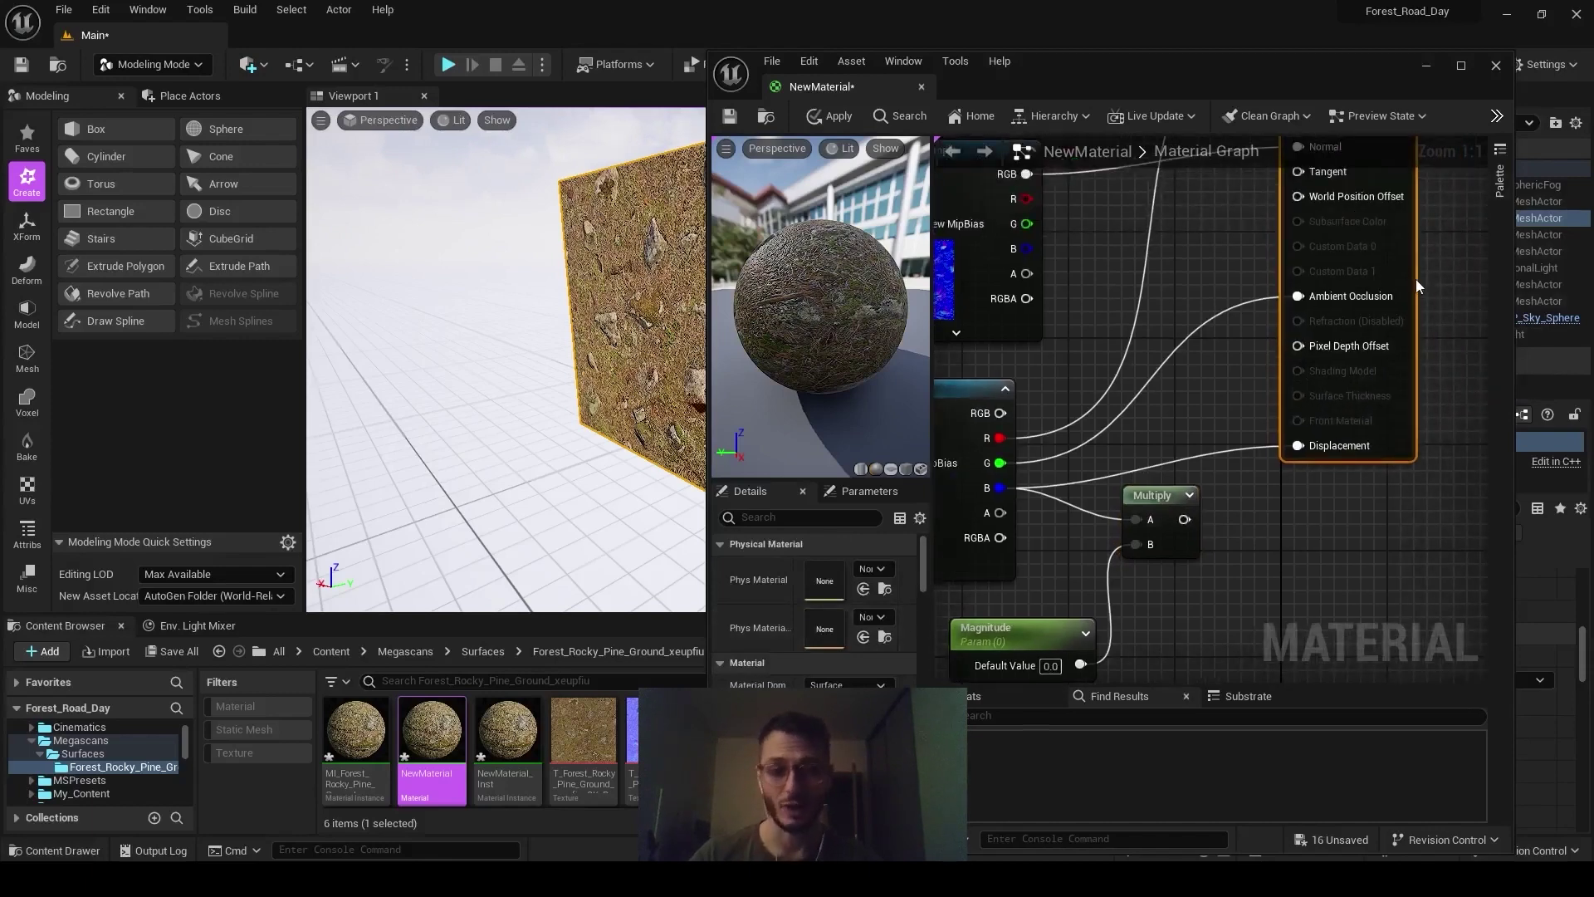
{"action": "right_click_drag", "start_coordinate": [1391, 257], "coordinate": [1336, 459]}
{"action": "right_click_drag", "start_coordinate": [1295, 390], "coordinate": [1398, 108]}
{"action": "mouse_move", "coordinate": [924, 555]}
{"action": "left_mouse_down"}
{"action": "mouse_move", "coordinate": [925, 768]}
{"action": "mouse_move", "coordinate": [925, 722]}
{"action": "left_mouse_up"}
{"action": "left_click", "coordinate": [799, 517]}
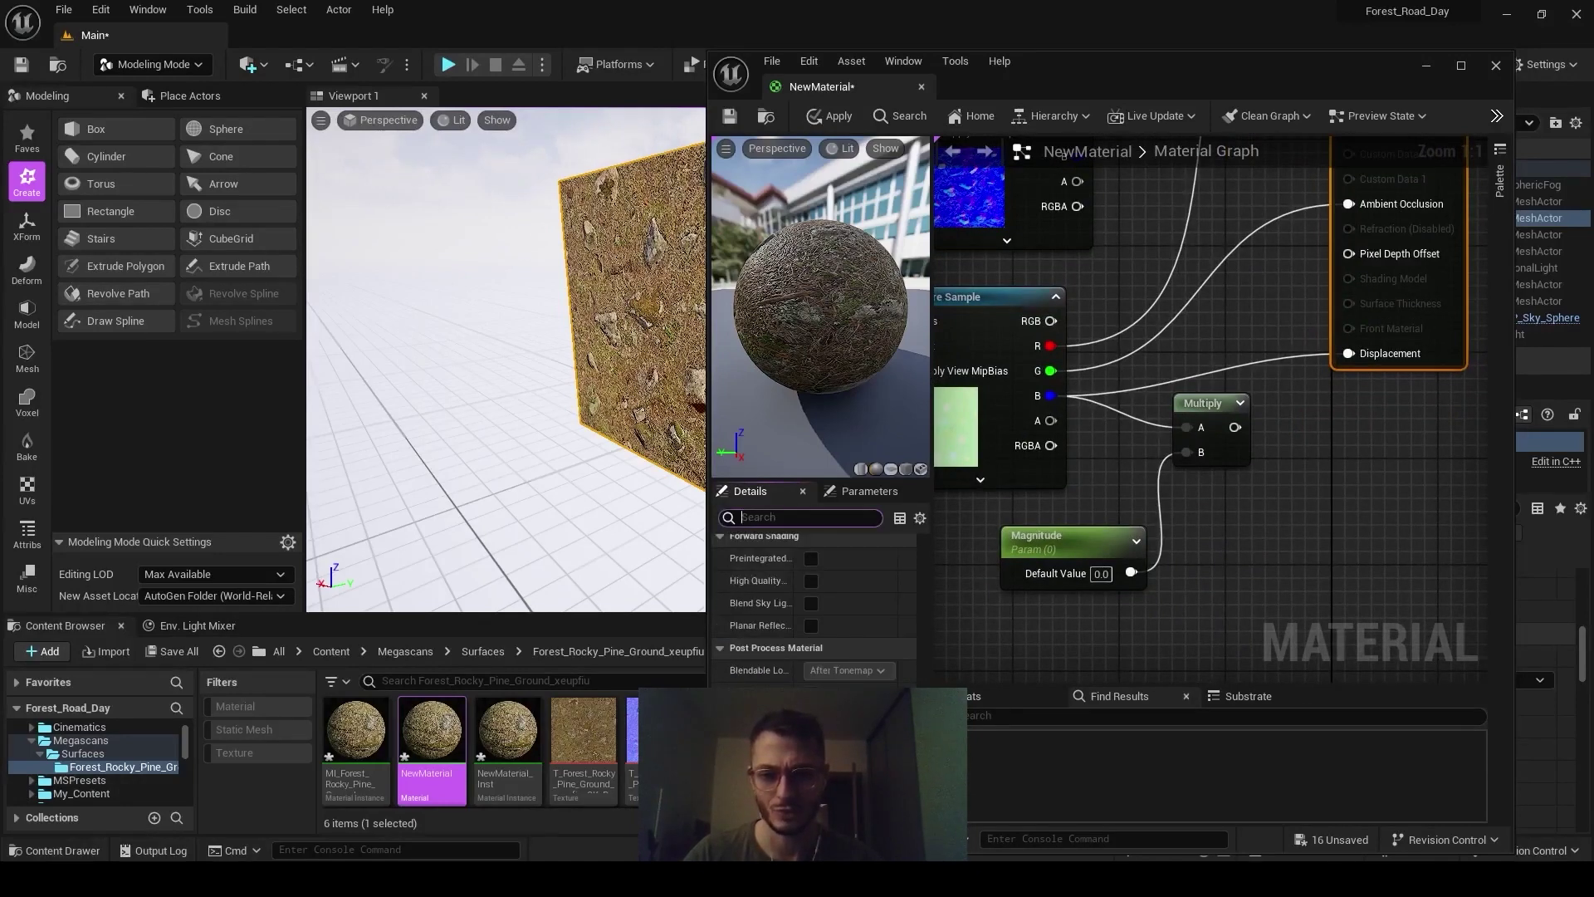
{"action": "type", "text": "m"}
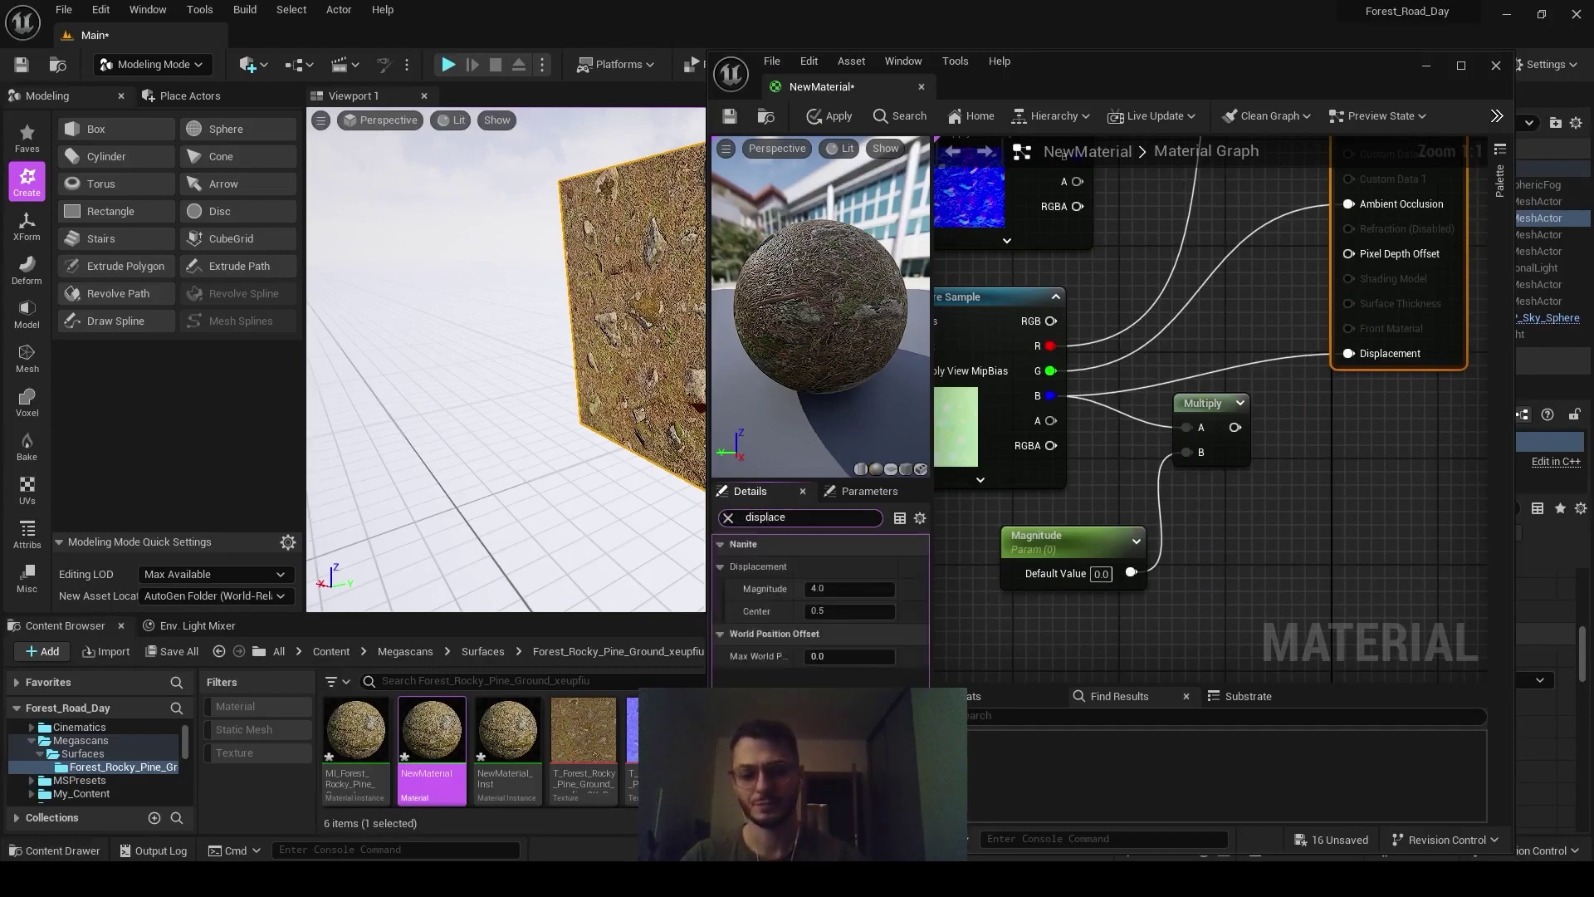
{"action": "left_click", "coordinate": [817, 589]}
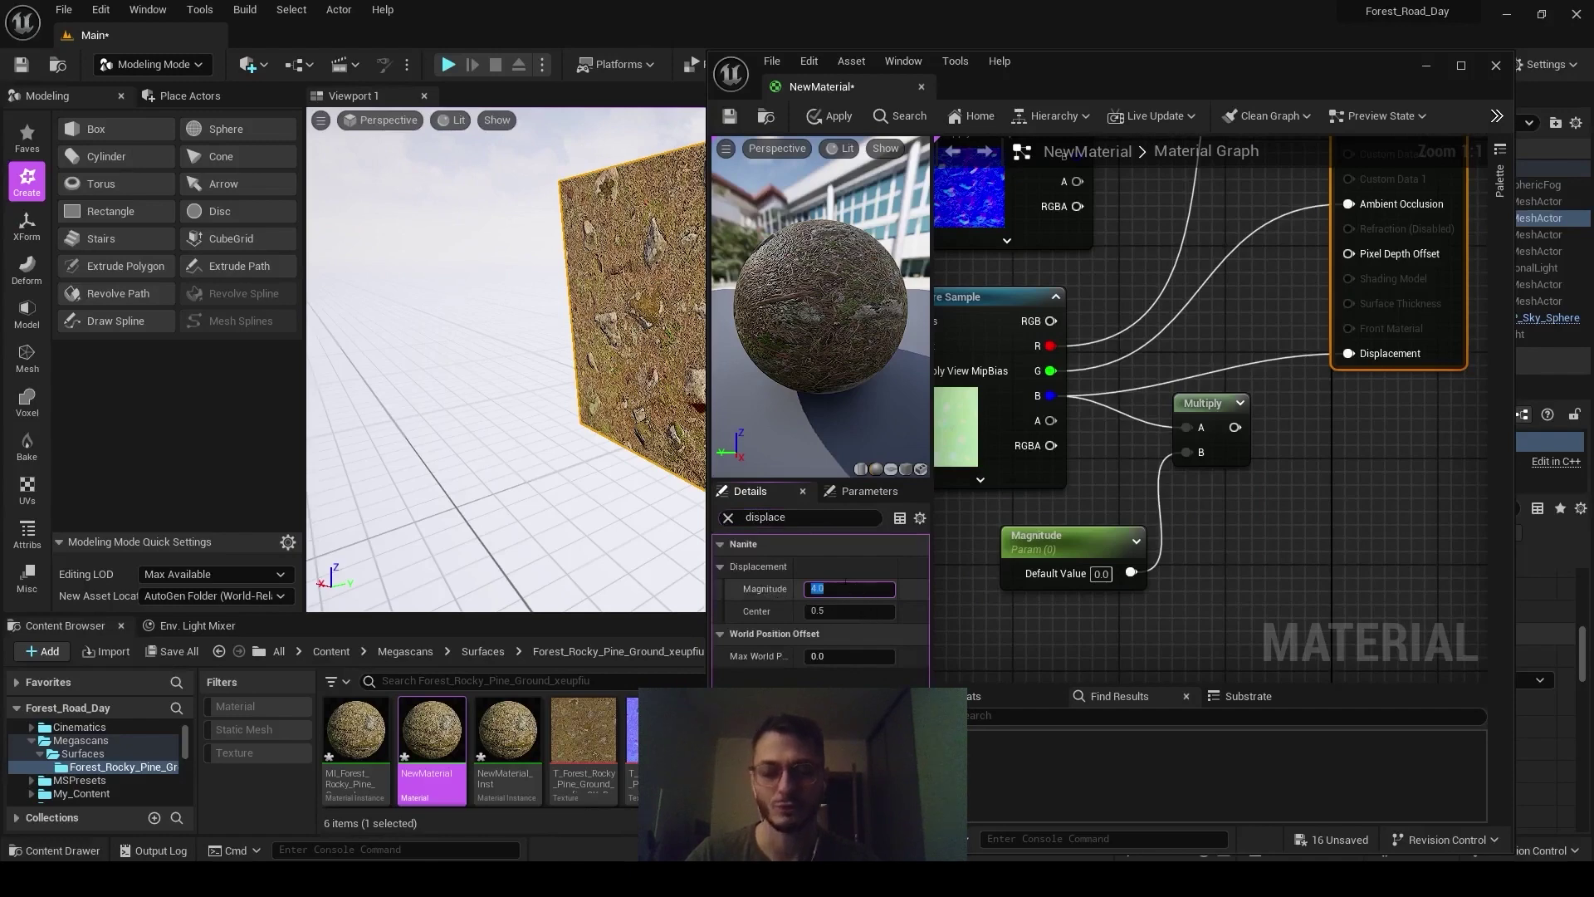
{"action": "key", "text": "Return"}
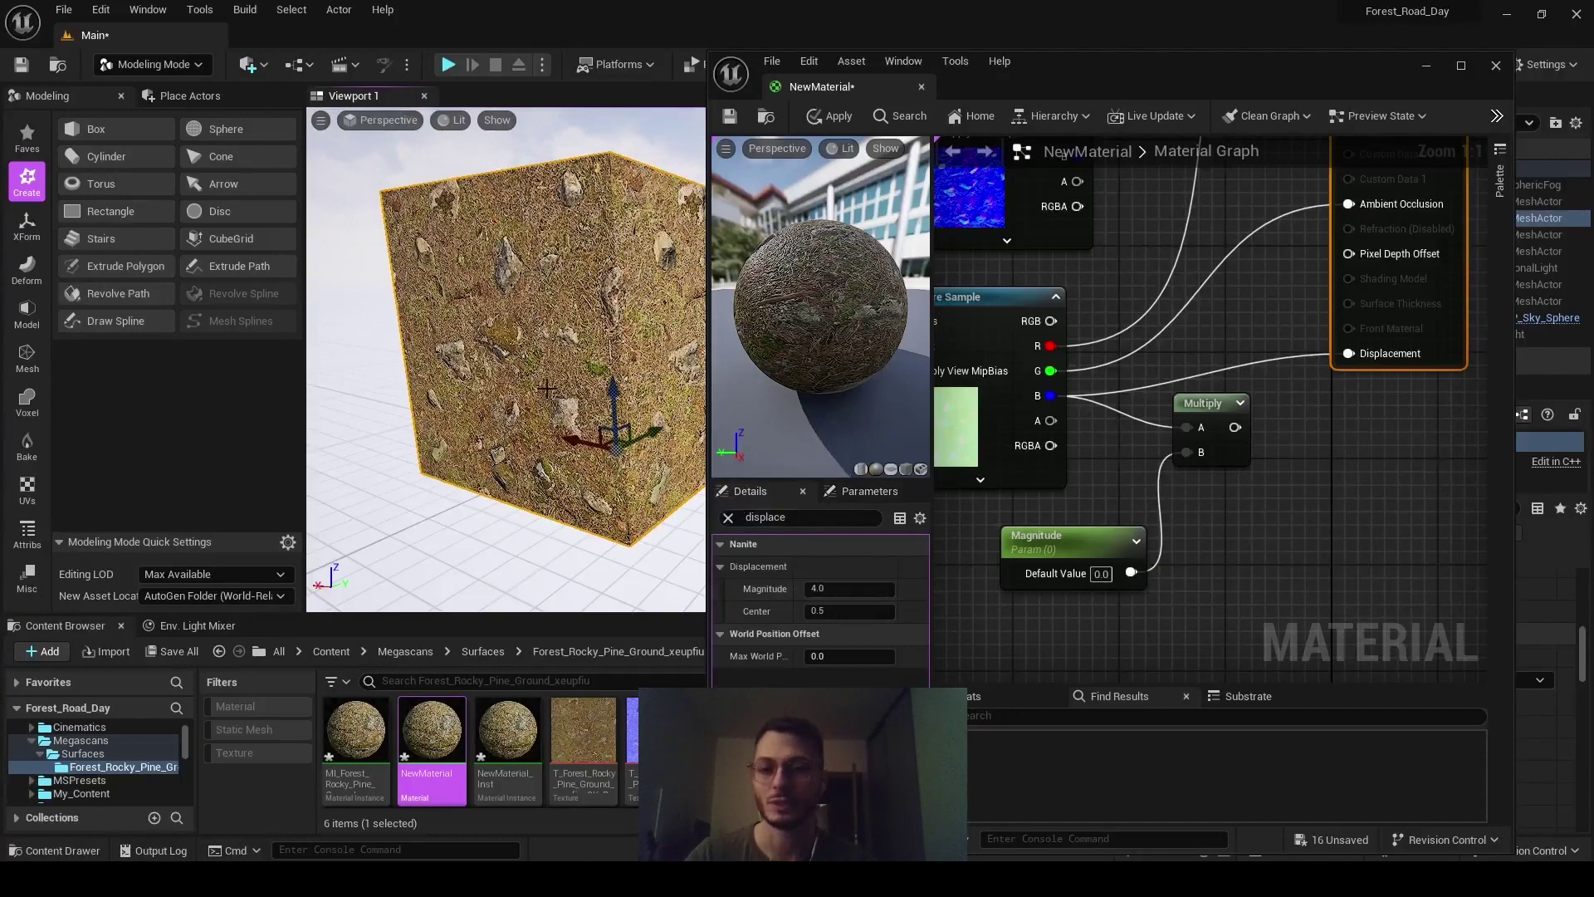
Open the Box2 cube's static mesh, find its Nanite settings, enable Nanite support and apply the changes
{"action": "left_click_drag", "start_coordinate": [1189, 81], "coordinate": [1177, 496]}
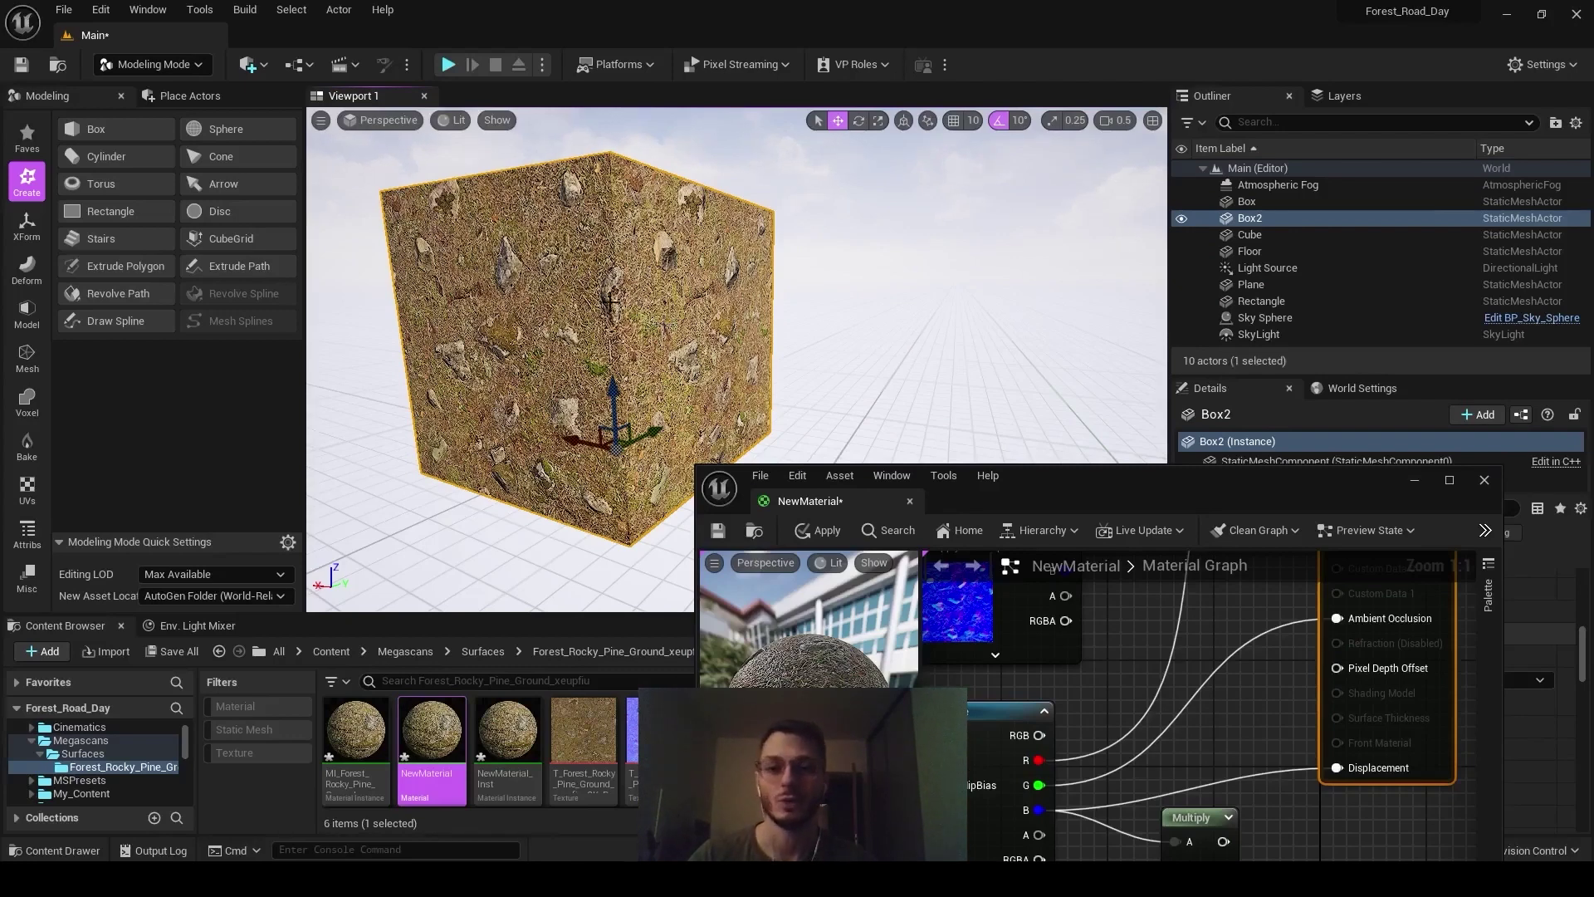
{"action": "left_click", "coordinate": [1249, 218]}
{"action": "left_click_drag", "start_coordinate": [1162, 479], "coordinate": [710, 431]}
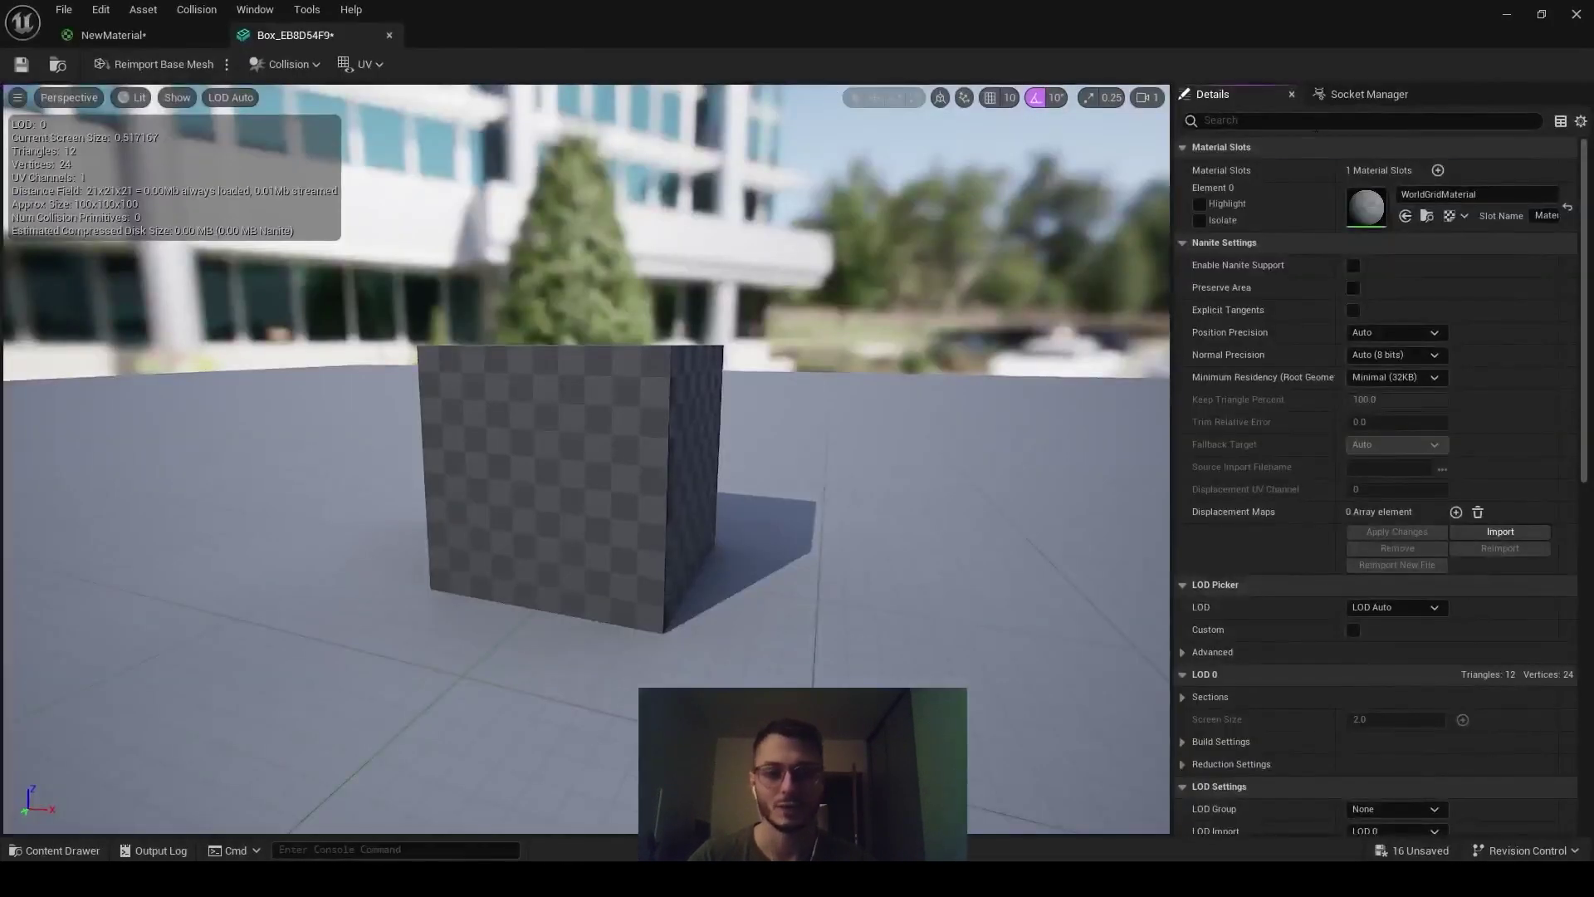
{"action": "left_click", "coordinate": [1360, 122]}
{"action": "type", "text": "nanite"}
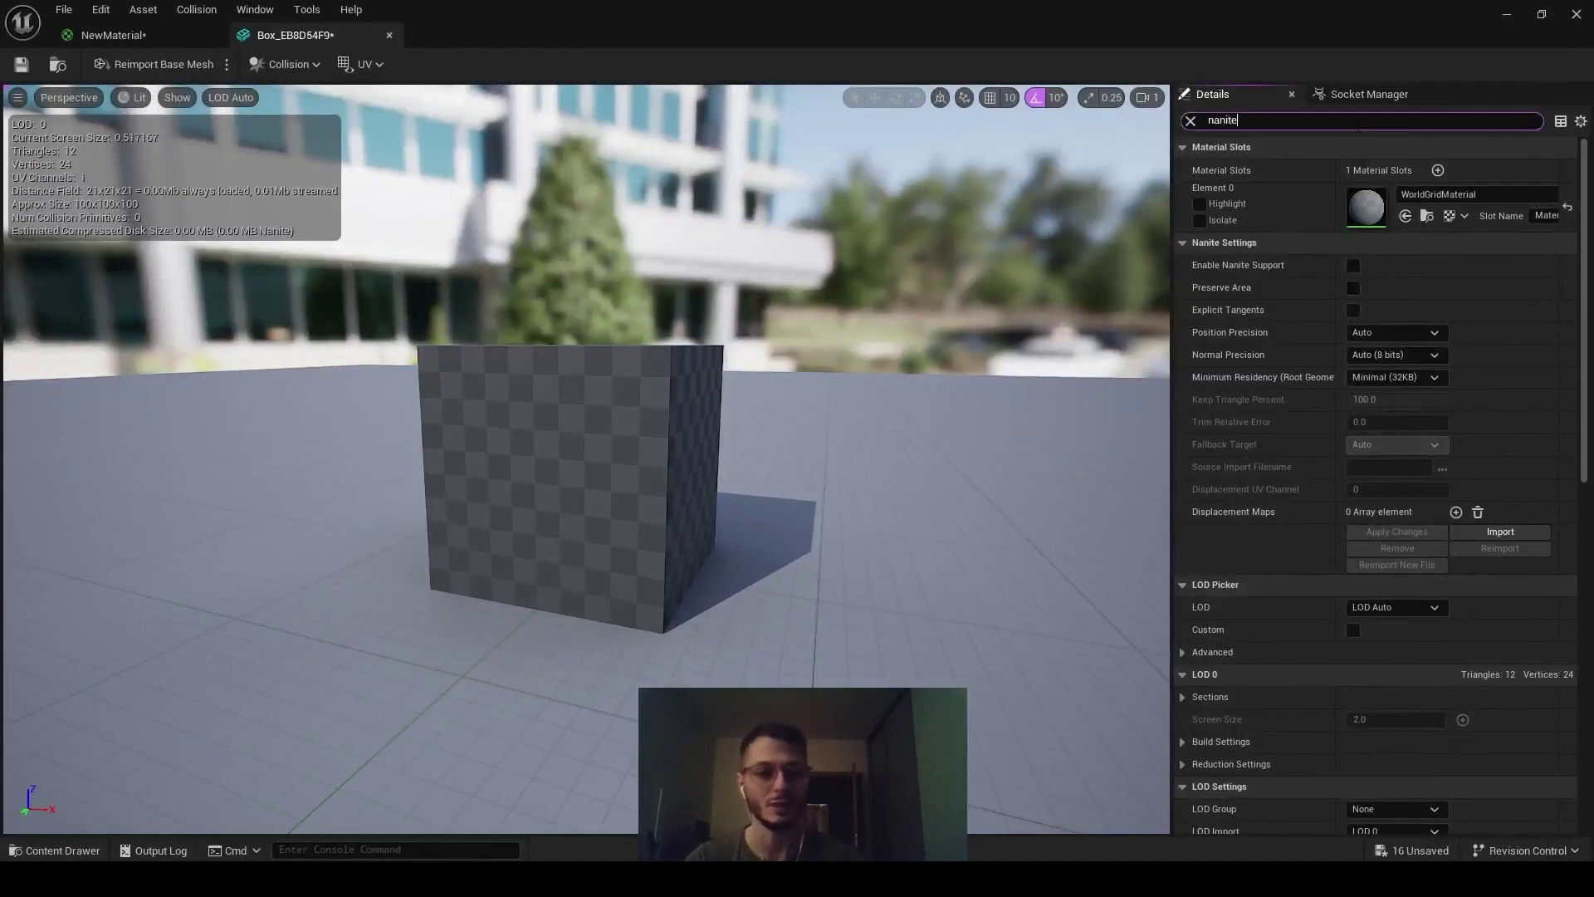
{"action": "left_click", "coordinate": [1354, 171]}
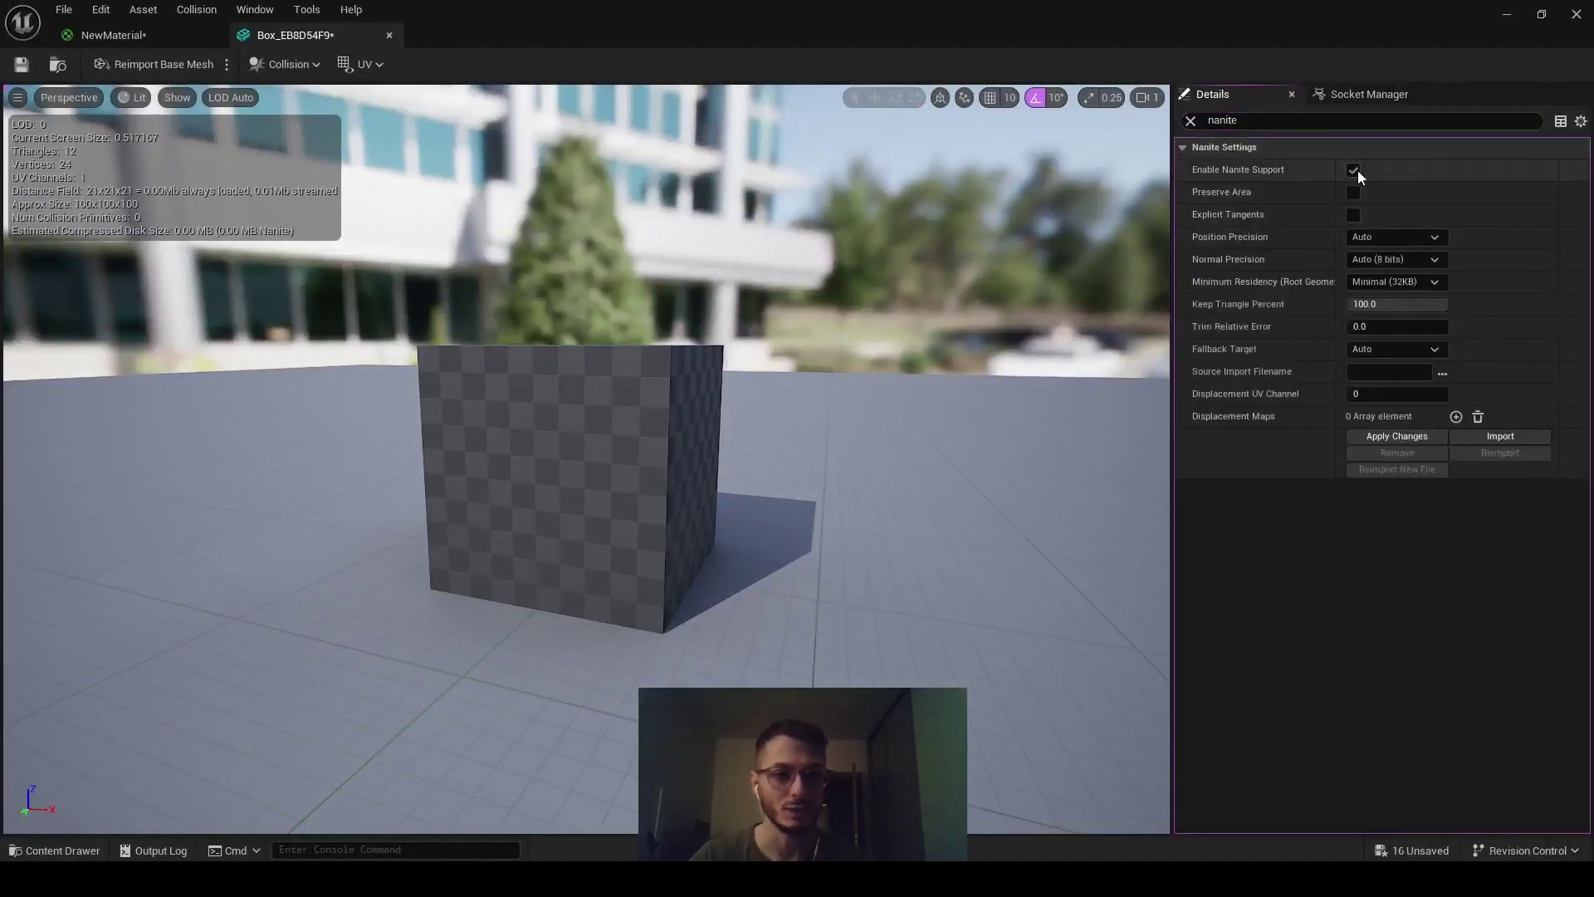
{"action": "left_click", "coordinate": [1396, 437]}
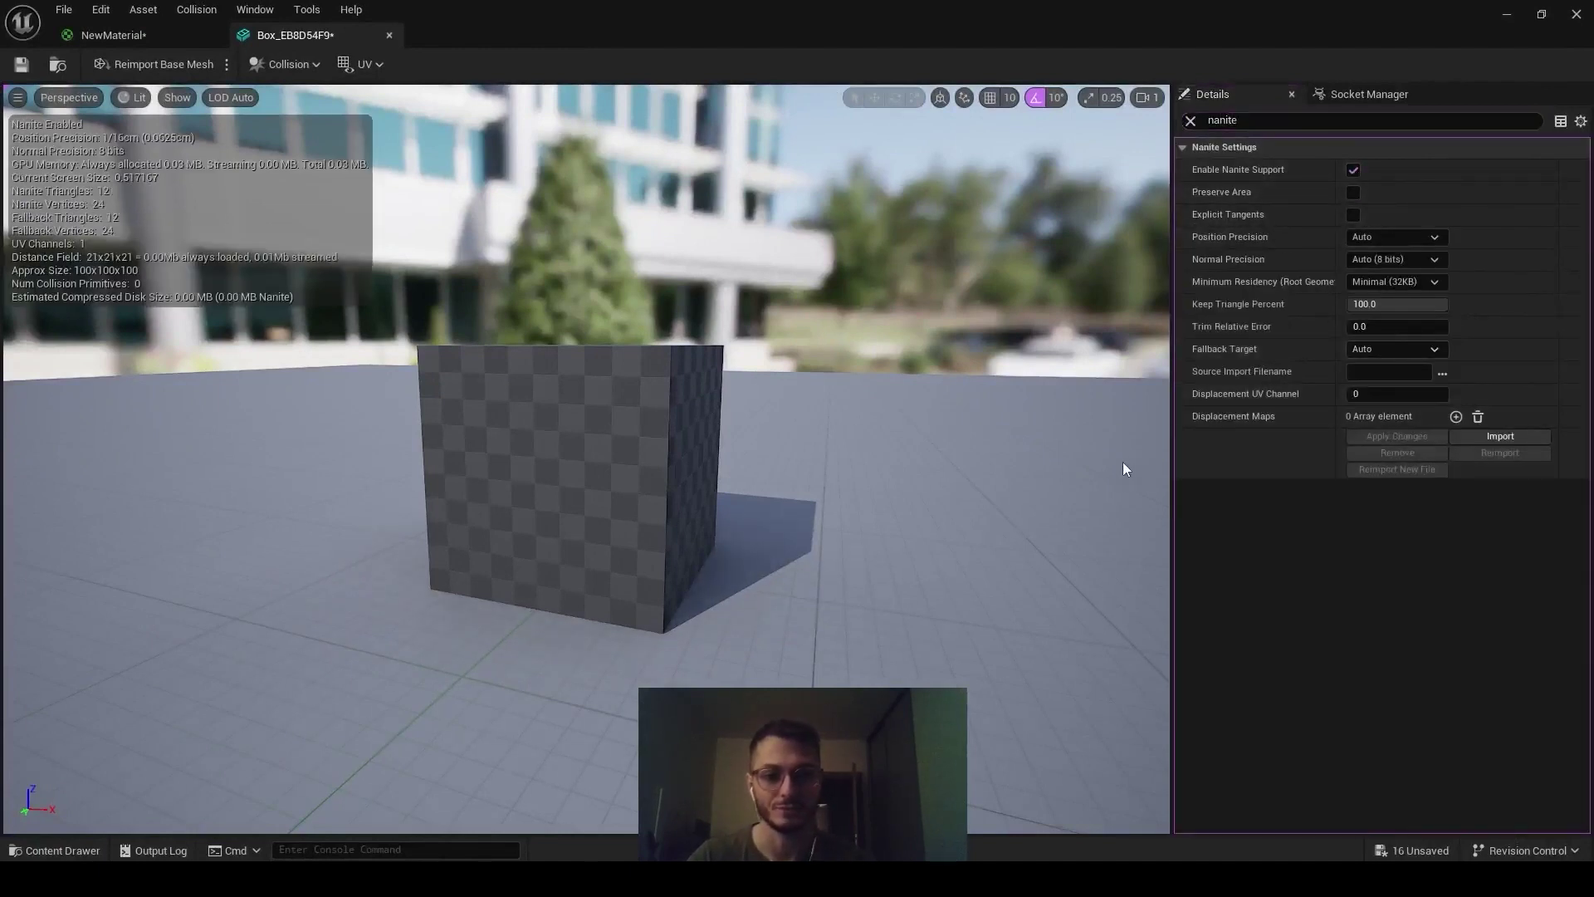
{"action": "left_click", "coordinate": [389, 36]}
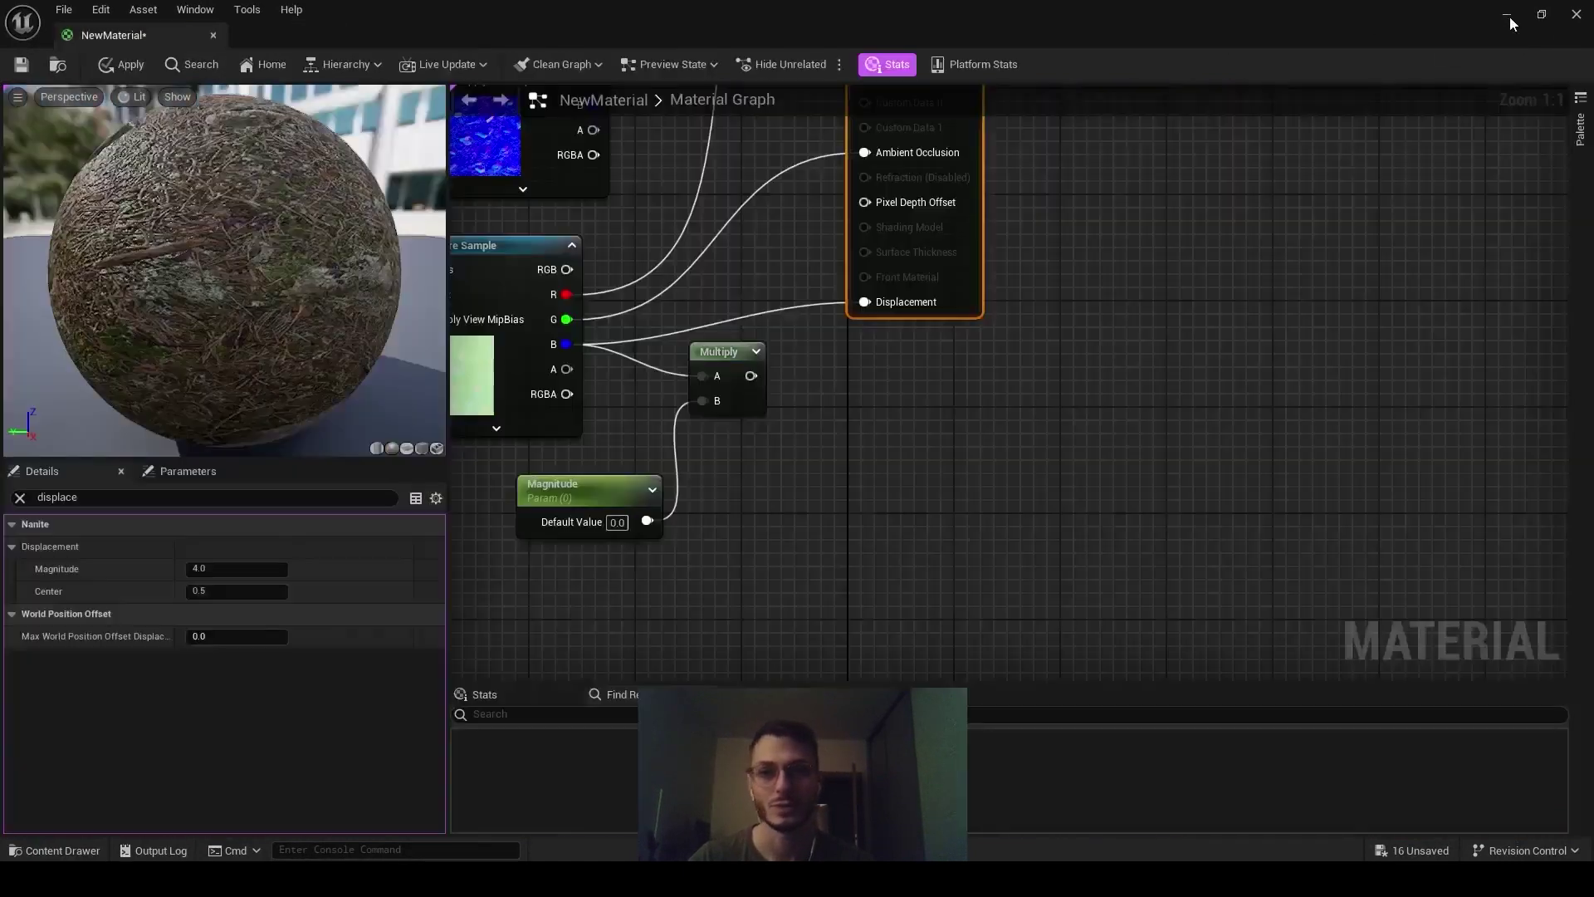
Set the Nanite displacement Magnitude of NewMaterial to 20 and apply the material
{"action": "left_click", "coordinate": [1543, 15]}
{"action": "right_click_drag", "start_coordinate": [860, 309], "coordinate": [731, 336]}
{"action": "left_click_drag", "start_coordinate": [1436, 340], "coordinate": [1324, 75]}
{"action": "right_click_drag", "start_coordinate": [772, 465], "coordinate": [739, 374]}
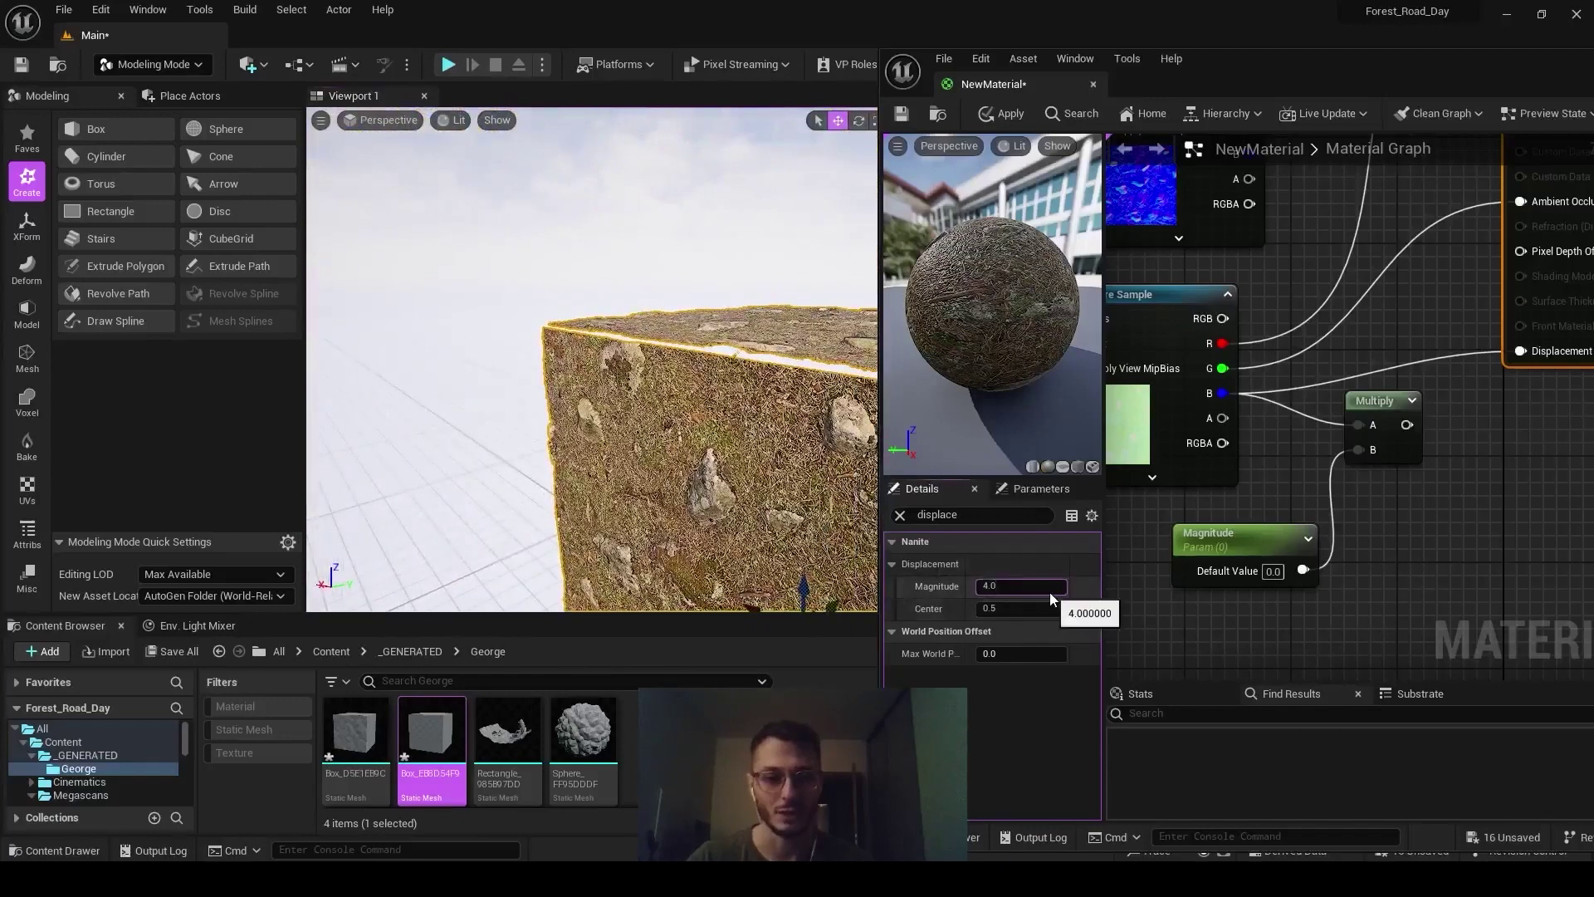
{"action": "left_click", "coordinate": [1049, 591]}
{"action": "type", "text": "20"}
{"action": "key", "text": "Return"}
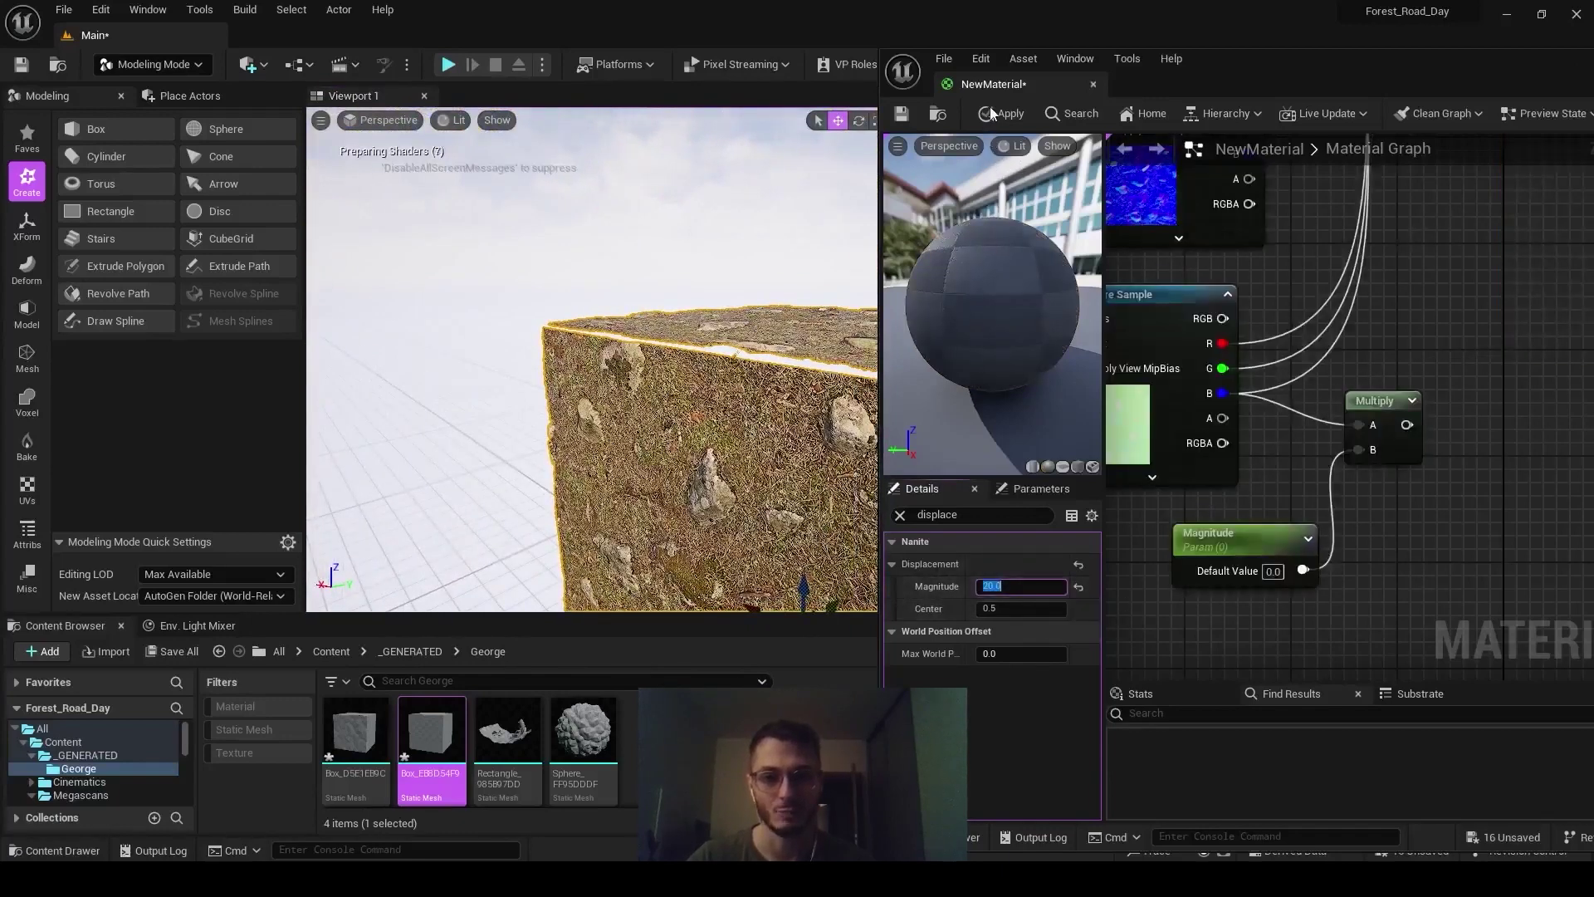
{"action": "left_click", "coordinate": [991, 114]}
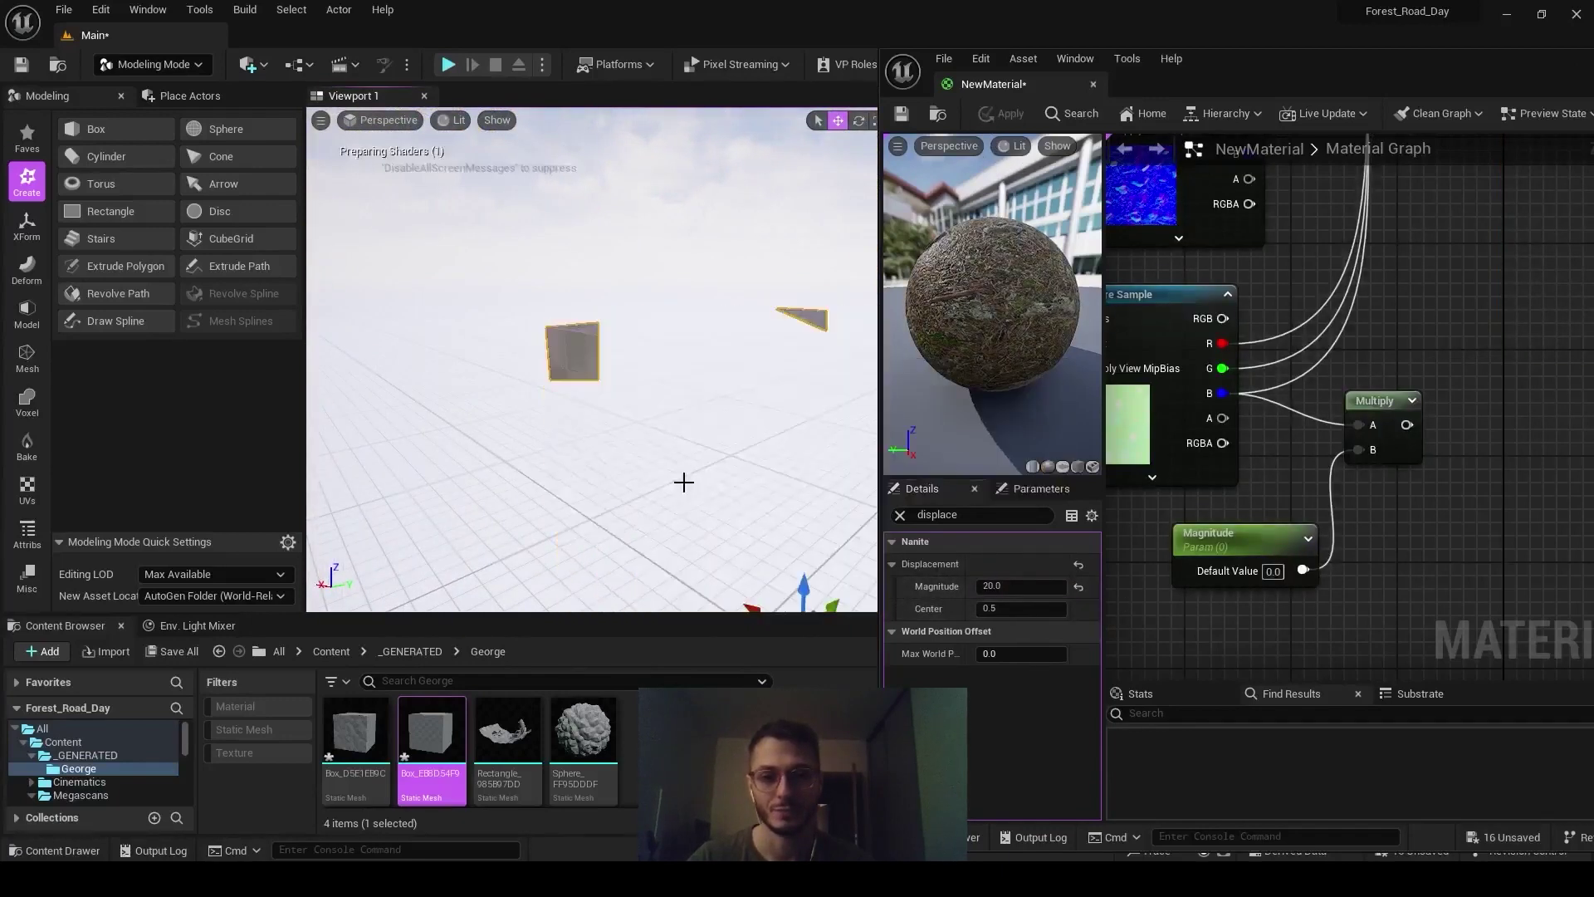
View the displaced cube up close, then reset NewMaterial's displacement Magnitude to its default and apply the material
{"action": "mouse_move", "coordinate": [686, 454]}
{"action": "right_mouse_down"}
{"action": "mouse_move", "coordinate": [686, 489]}
{"action": "mouse_move", "coordinate": [747, 498]}
{"action": "mouse_move", "coordinate": [714, 465]}
{"action": "mouse_move", "coordinate": [739, 407]}
{"action": "mouse_move", "coordinate": [705, 457]}
{"action": "right_mouse_up"}
{"action": "key", "text": "s"}
{"action": "key", "text": "w"}
{"action": "key", "text": "w"}
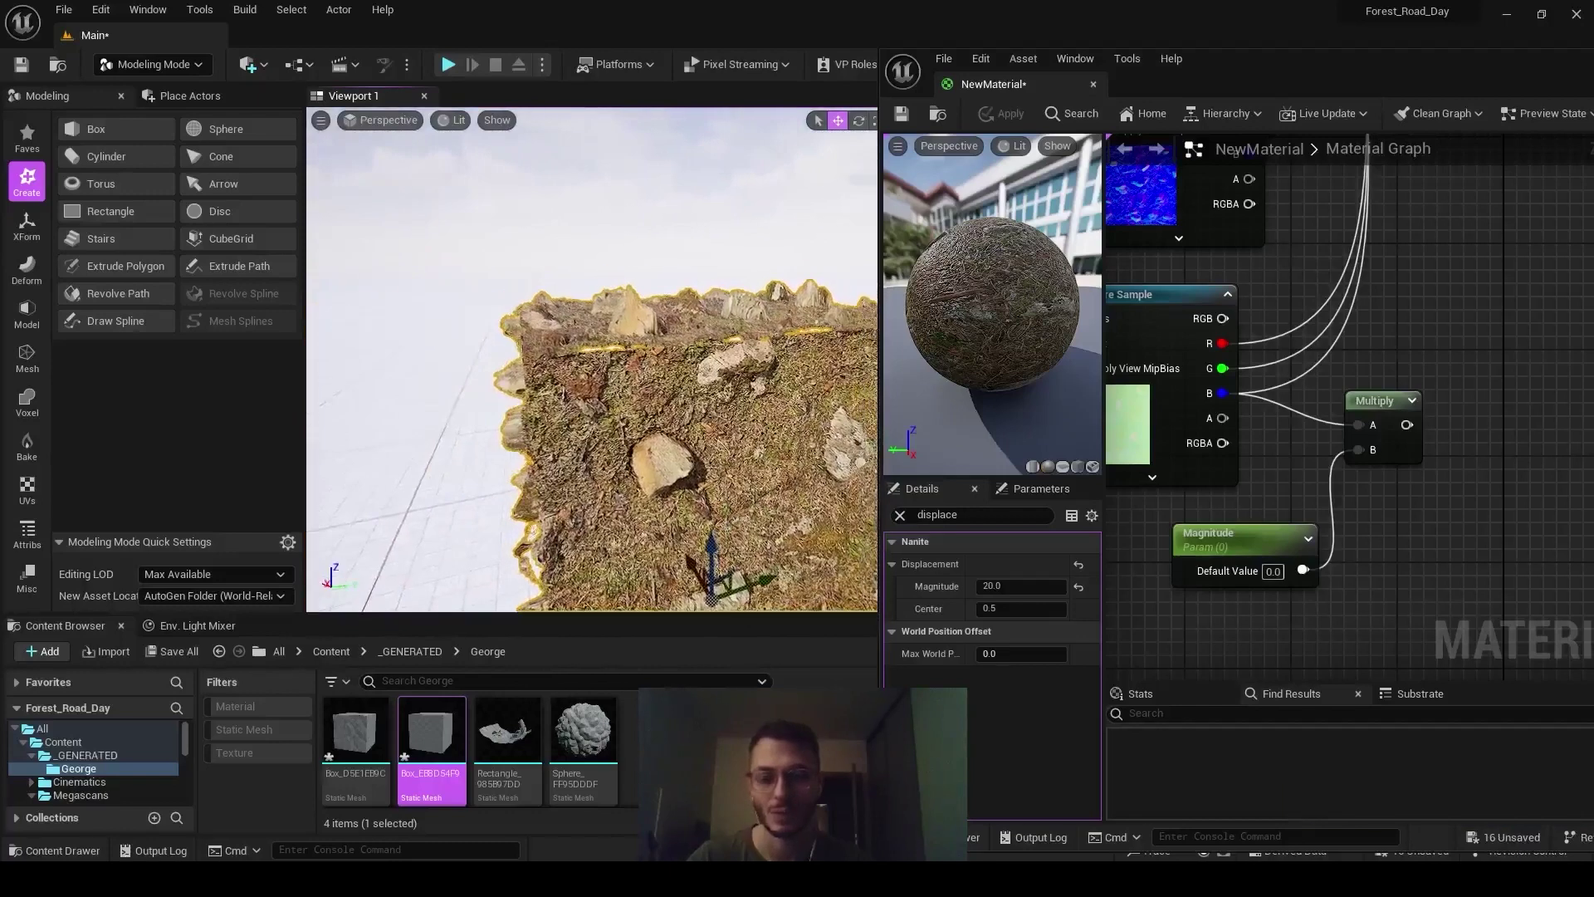
{"action": "left_click", "coordinate": [1082, 588]}
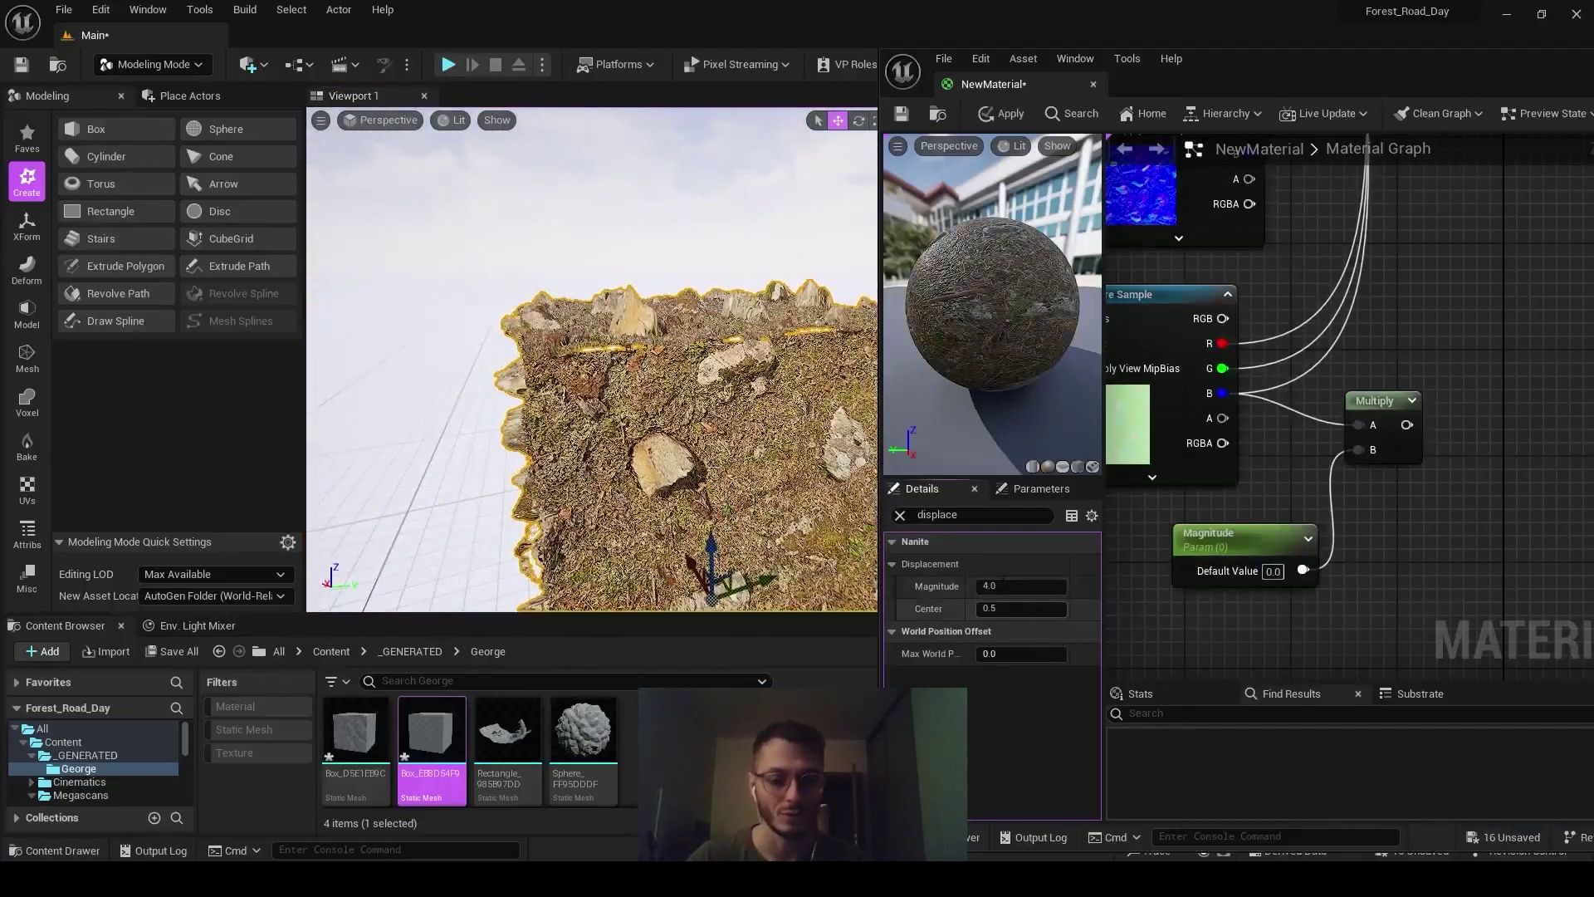
{"action": "left_click", "coordinate": [1003, 114]}
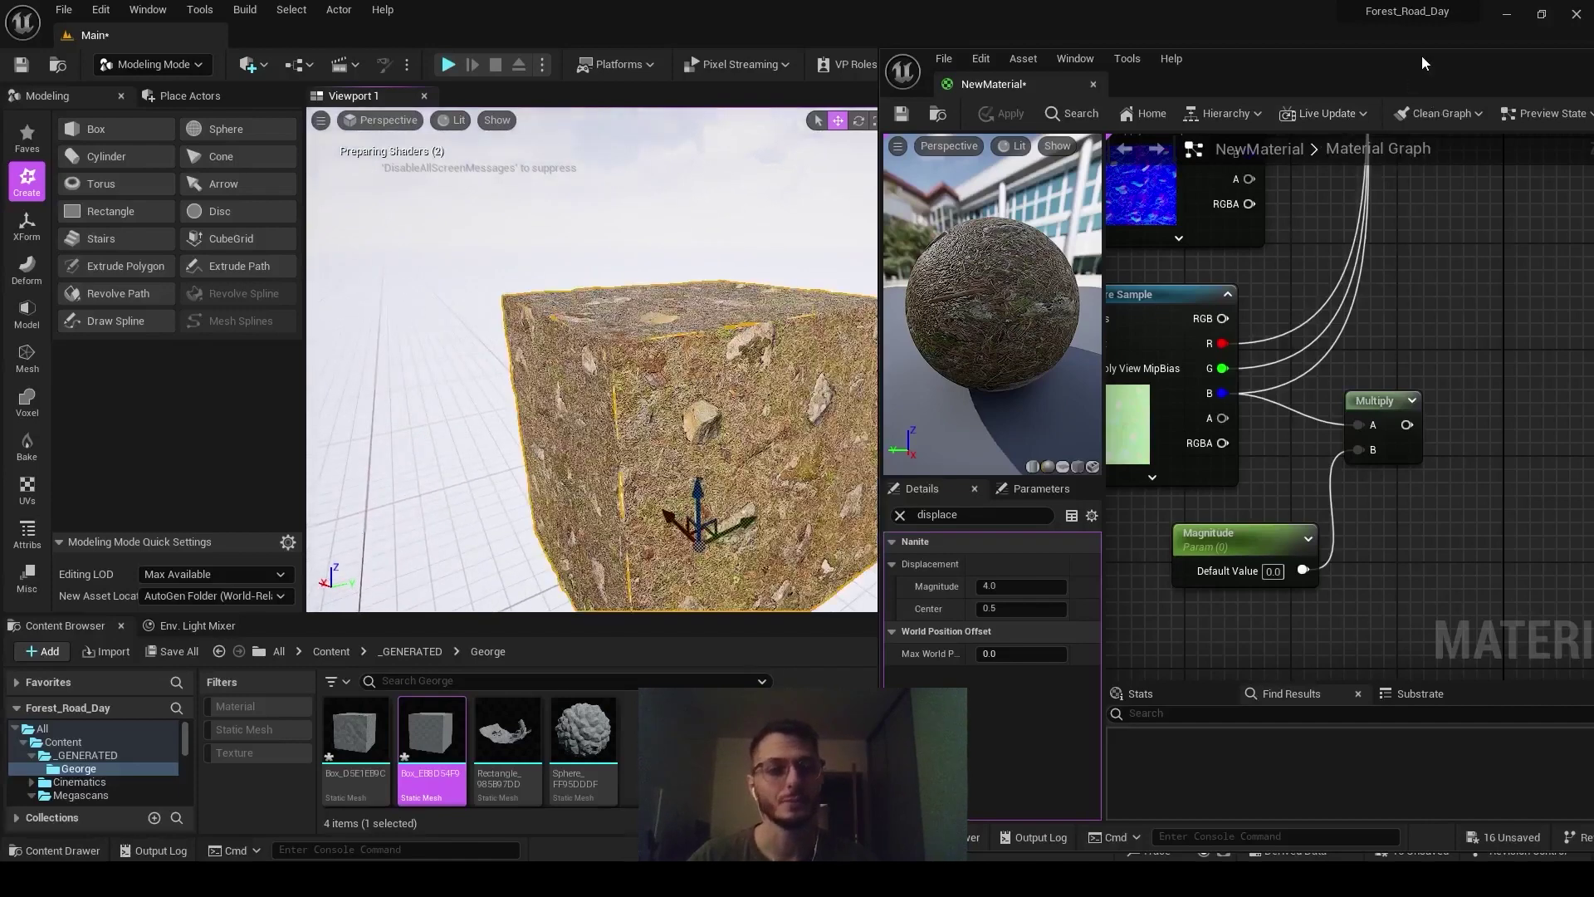
Rename the Magnitude scalar parameter to "Displacement Strenght" and connect the Multiply node's output to the Displacement input
{"action": "left_click_drag", "start_coordinate": [1422, 55], "coordinate": [1194, 47]}
{"action": "right_click_drag", "start_coordinate": [1166, 385], "coordinate": [1101, 438]}
{"action": "scroll", "coordinate": [1078, 453], "scroll_direction": "down", "scroll_amount": 3}
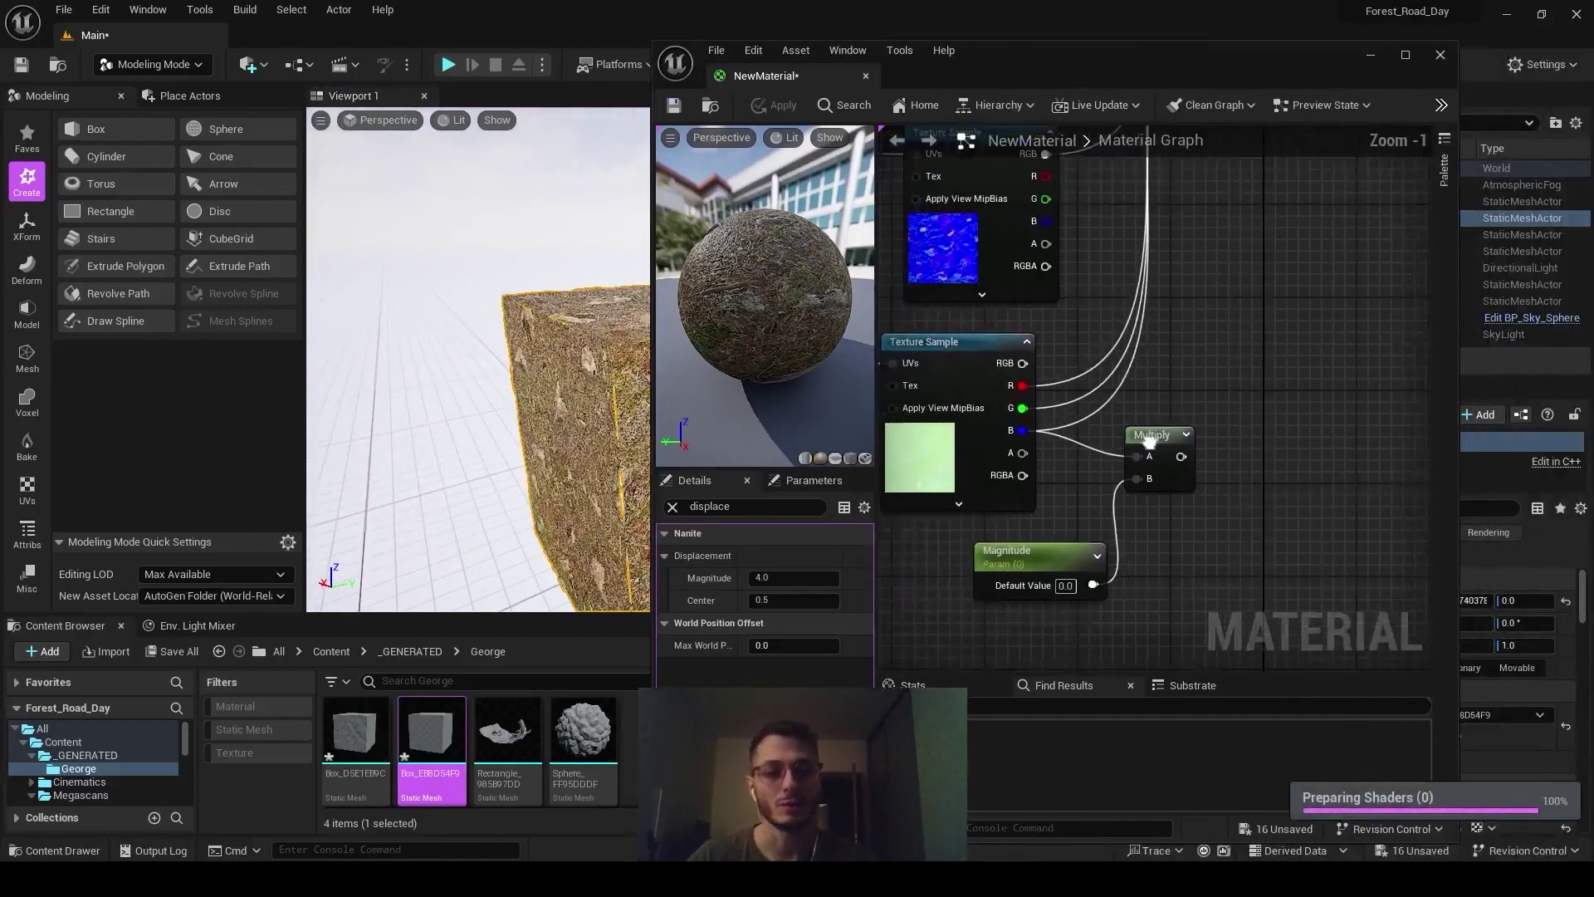
{"action": "left_click", "coordinate": [1026, 590]}
{"action": "right_click_drag", "start_coordinate": [1025, 591], "coordinate": [1113, 518]}
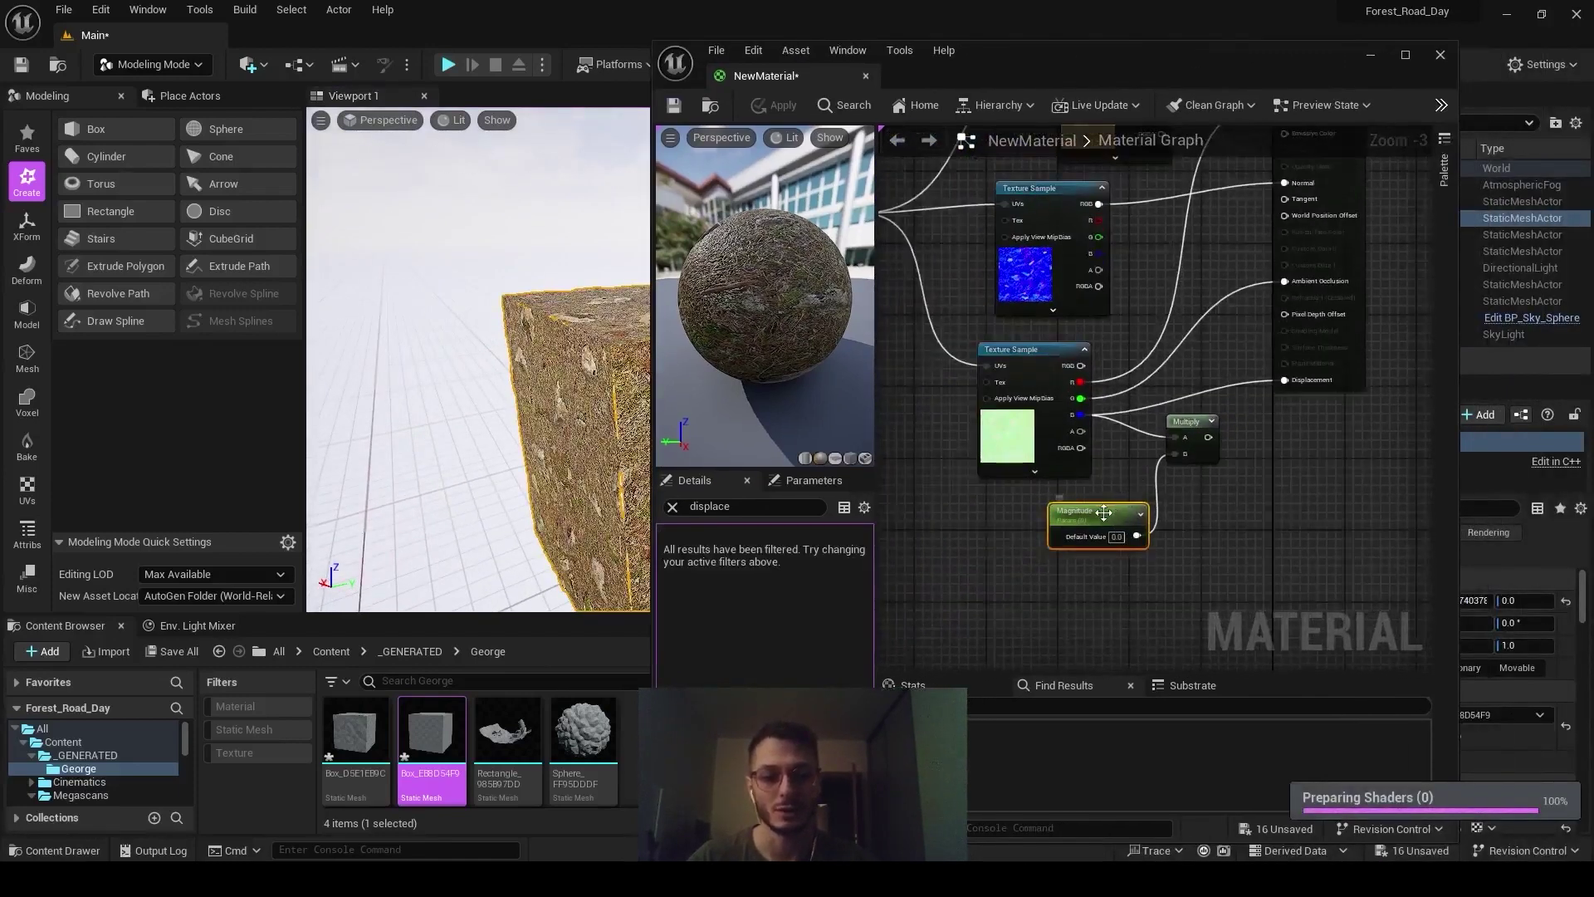
{"action": "scroll", "coordinate": [1104, 517], "scroll_direction": "up", "scroll_amount": 1}
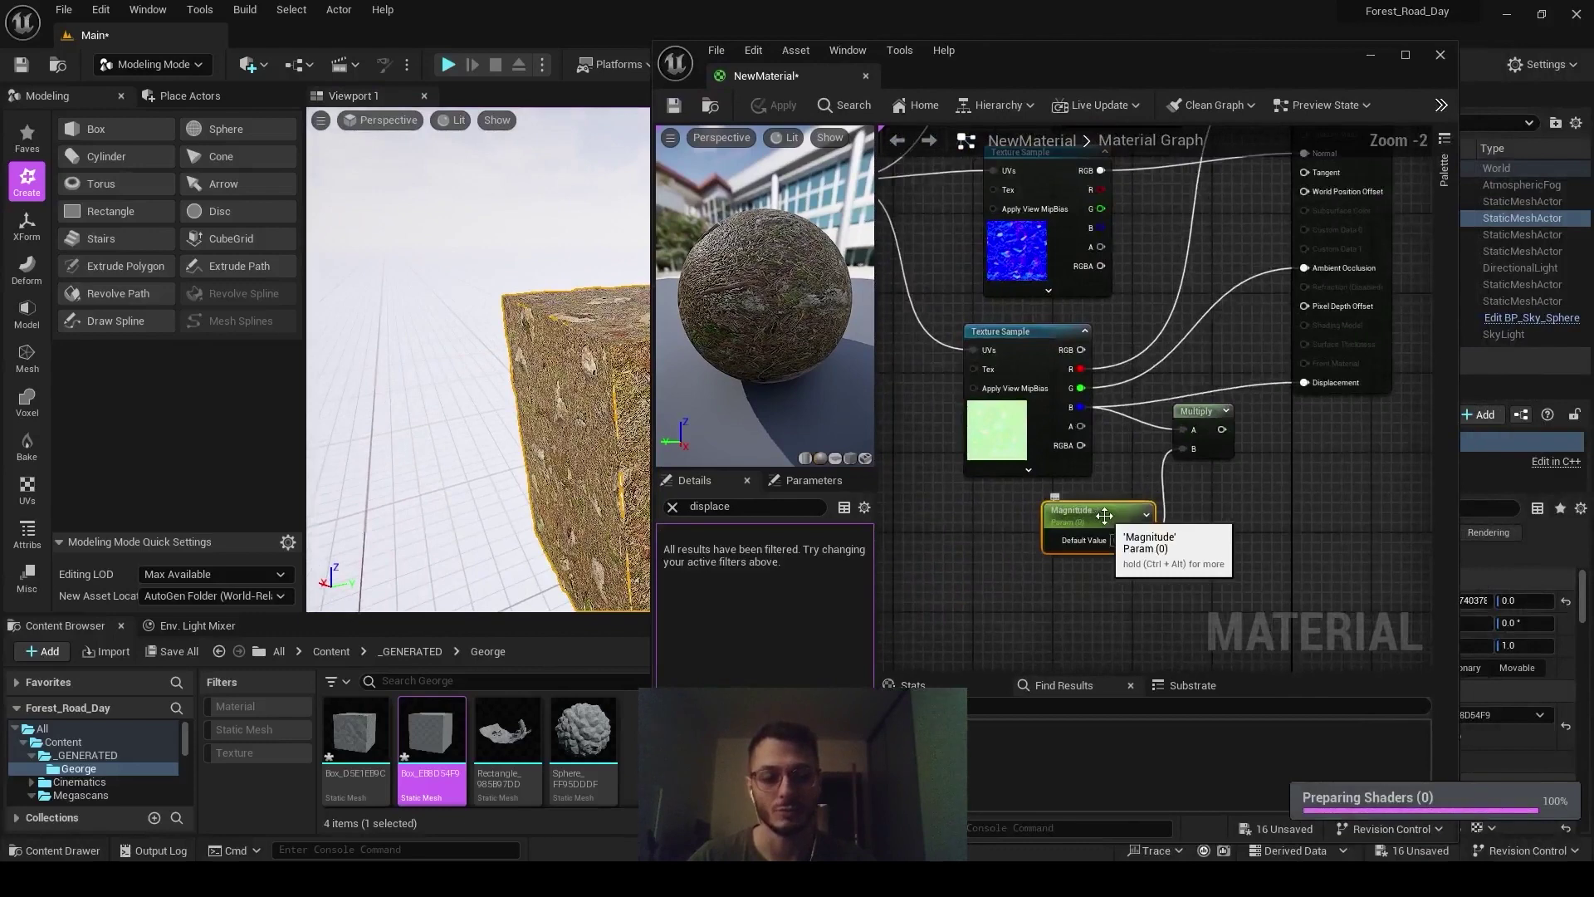
{"action": "left_click", "coordinate": [672, 507]}
{"action": "left_click", "coordinate": [1116, 515]}
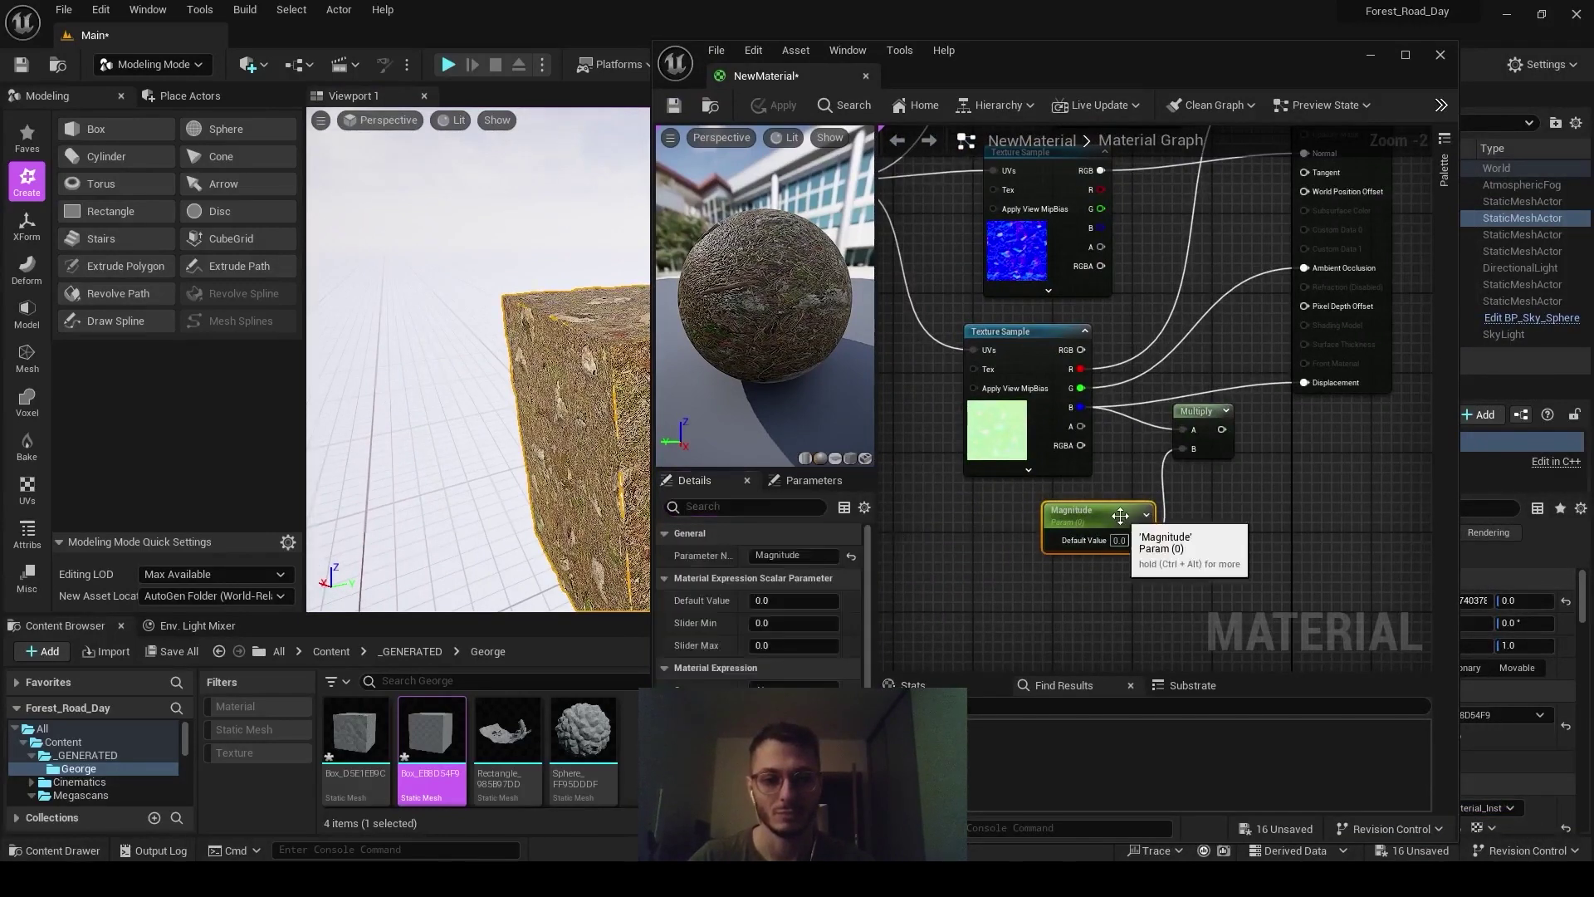
{"action": "left_click", "coordinate": [768, 556]}
{"action": "type", "text": "Displacement Strenght"}
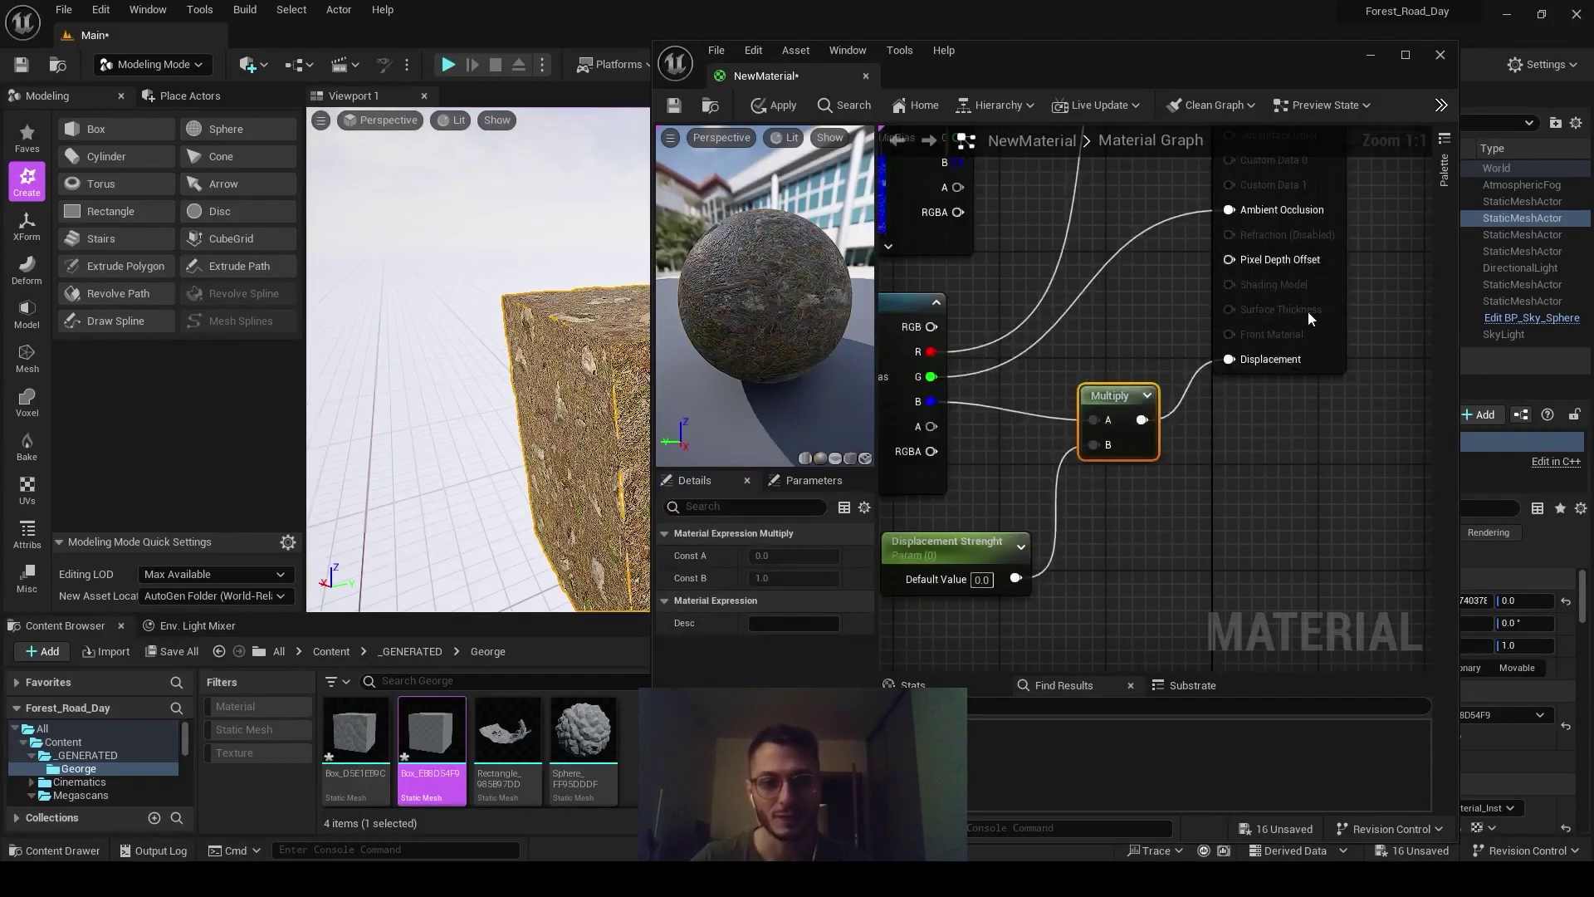
Apply NewMaterial and set Displacement Strenght to about 1.43 in the NewMaterial_Inst instance
{"action": "left_click_drag", "start_coordinate": [1138, 58], "coordinate": [1315, 46]}
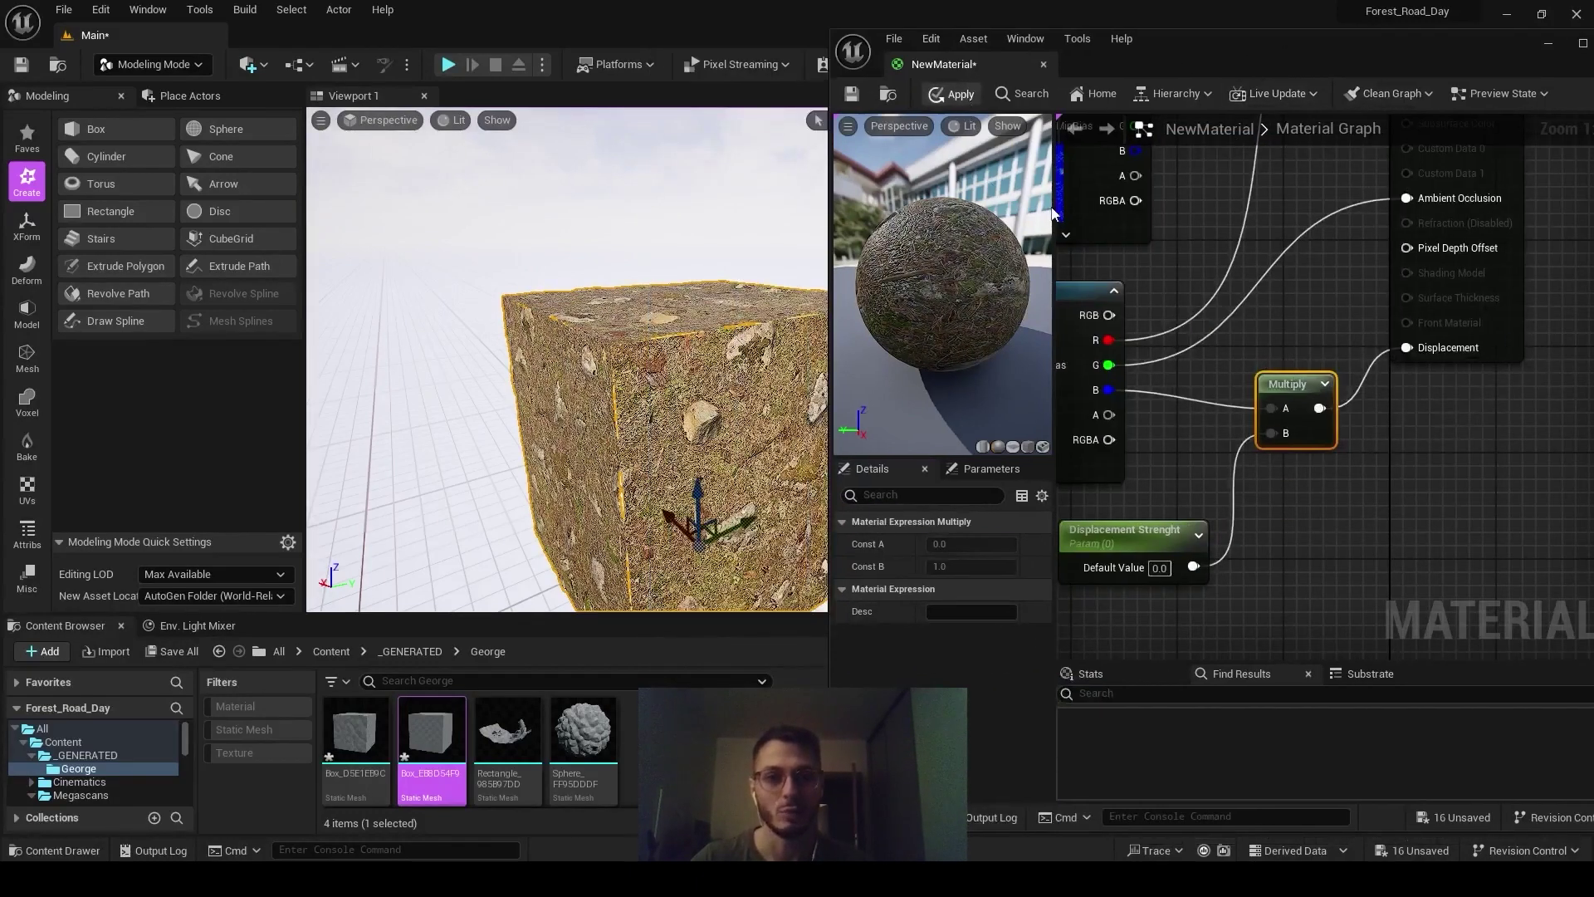
{"action": "left_click", "coordinate": [953, 94]}
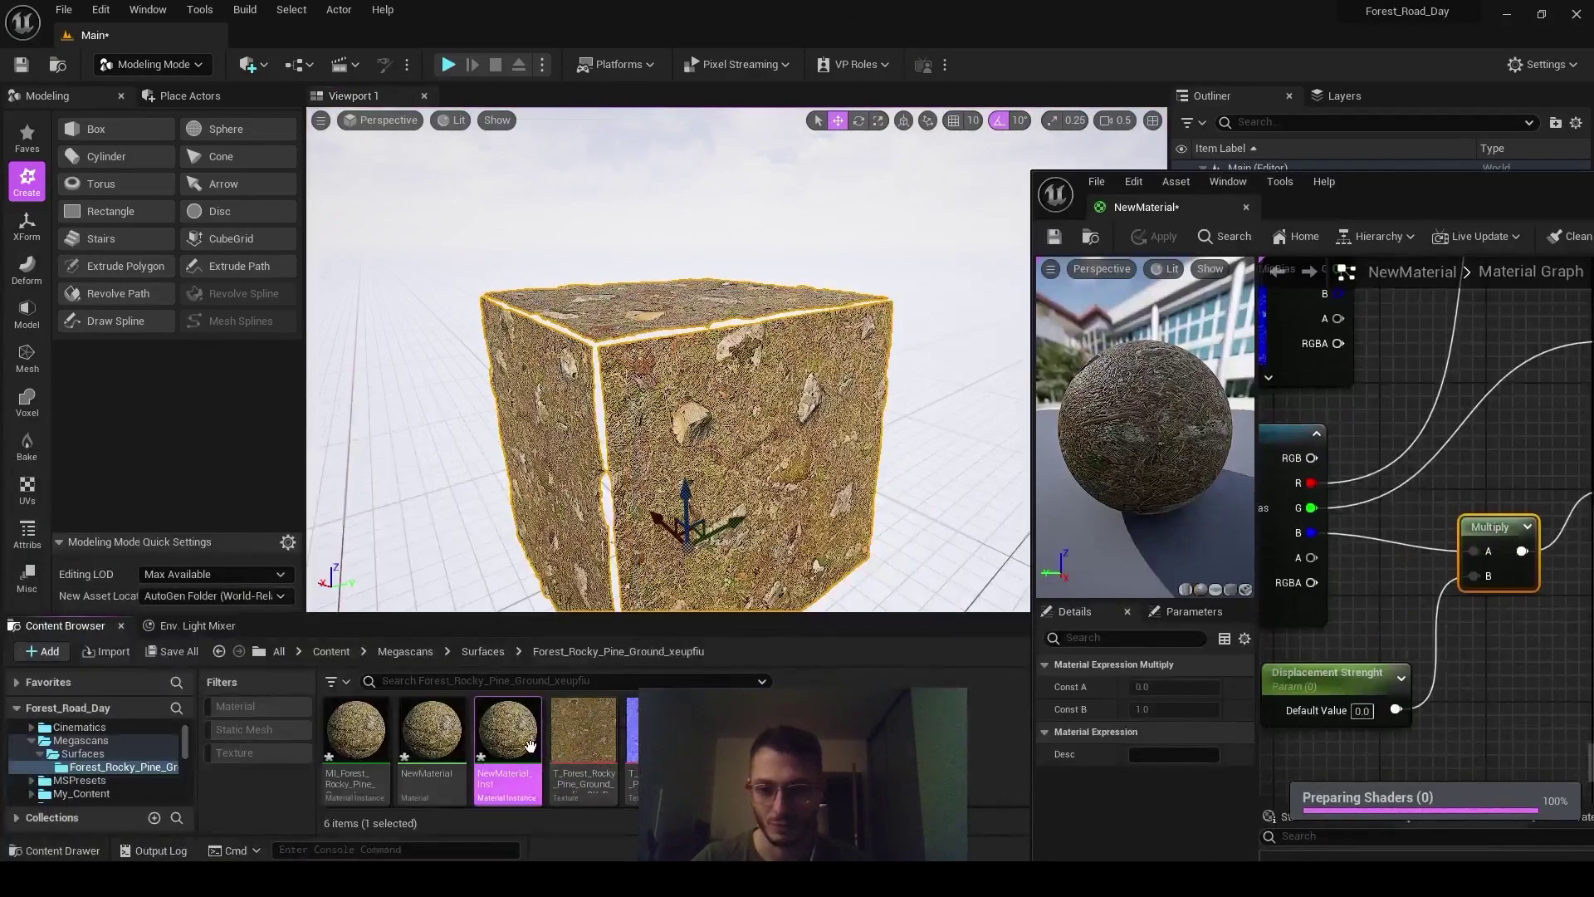
{"action": "double_click", "coordinate": [530, 745]}
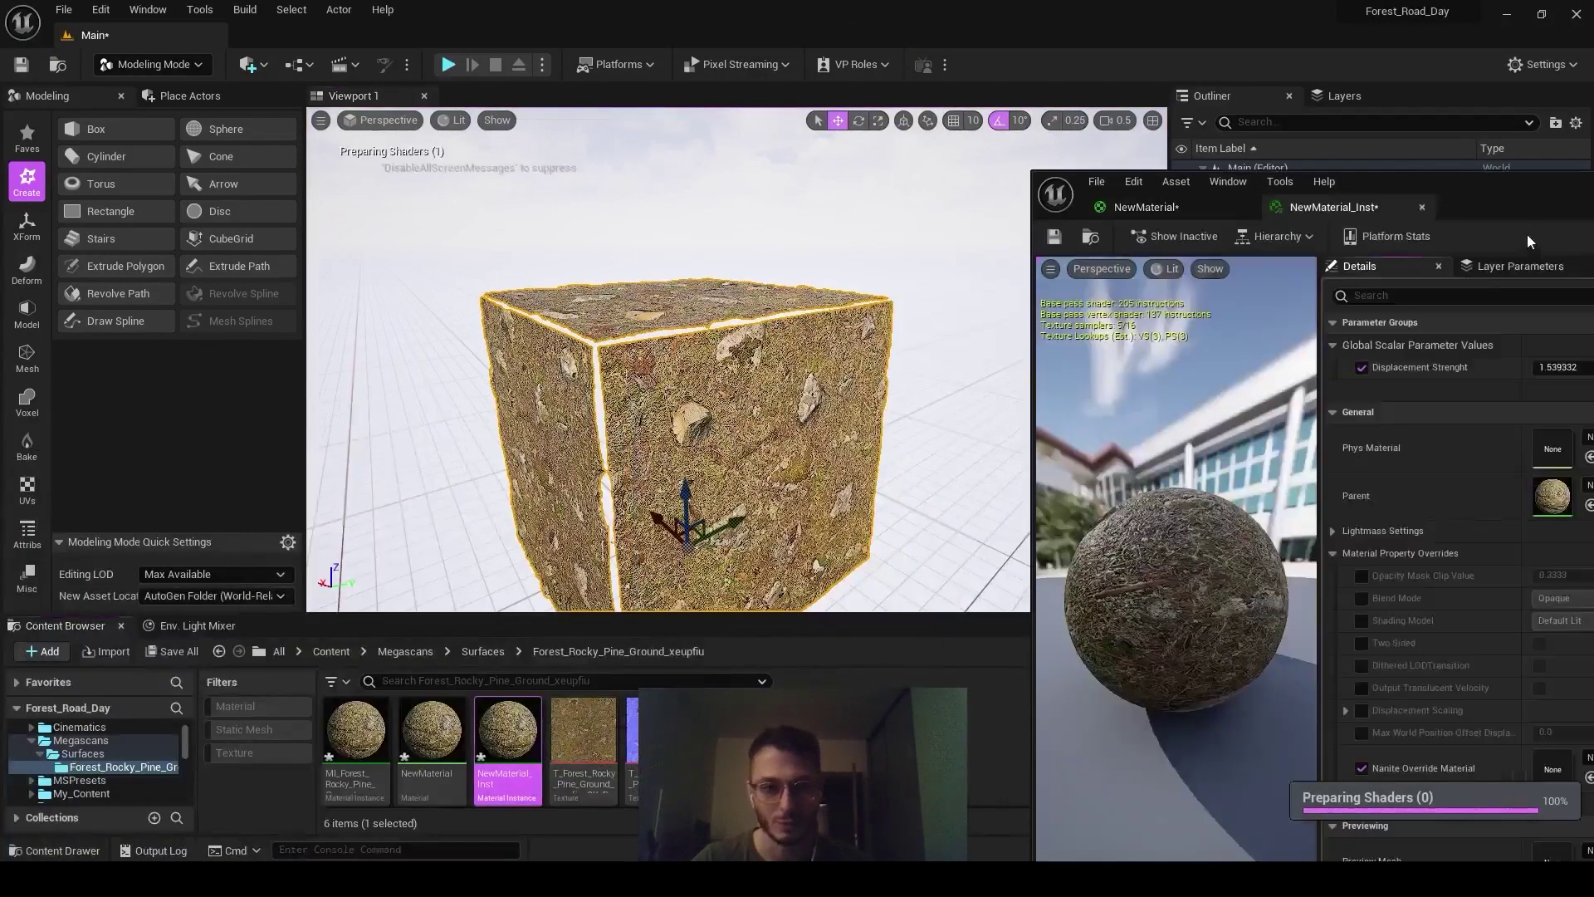
{"action": "mouse_move", "coordinate": [538, 359]}
{"action": "right_mouse_down"}
{"action": "mouse_move", "coordinate": [538, 315]}
{"action": "mouse_move", "coordinate": [538, 359]}
{"action": "right_mouse_up"}
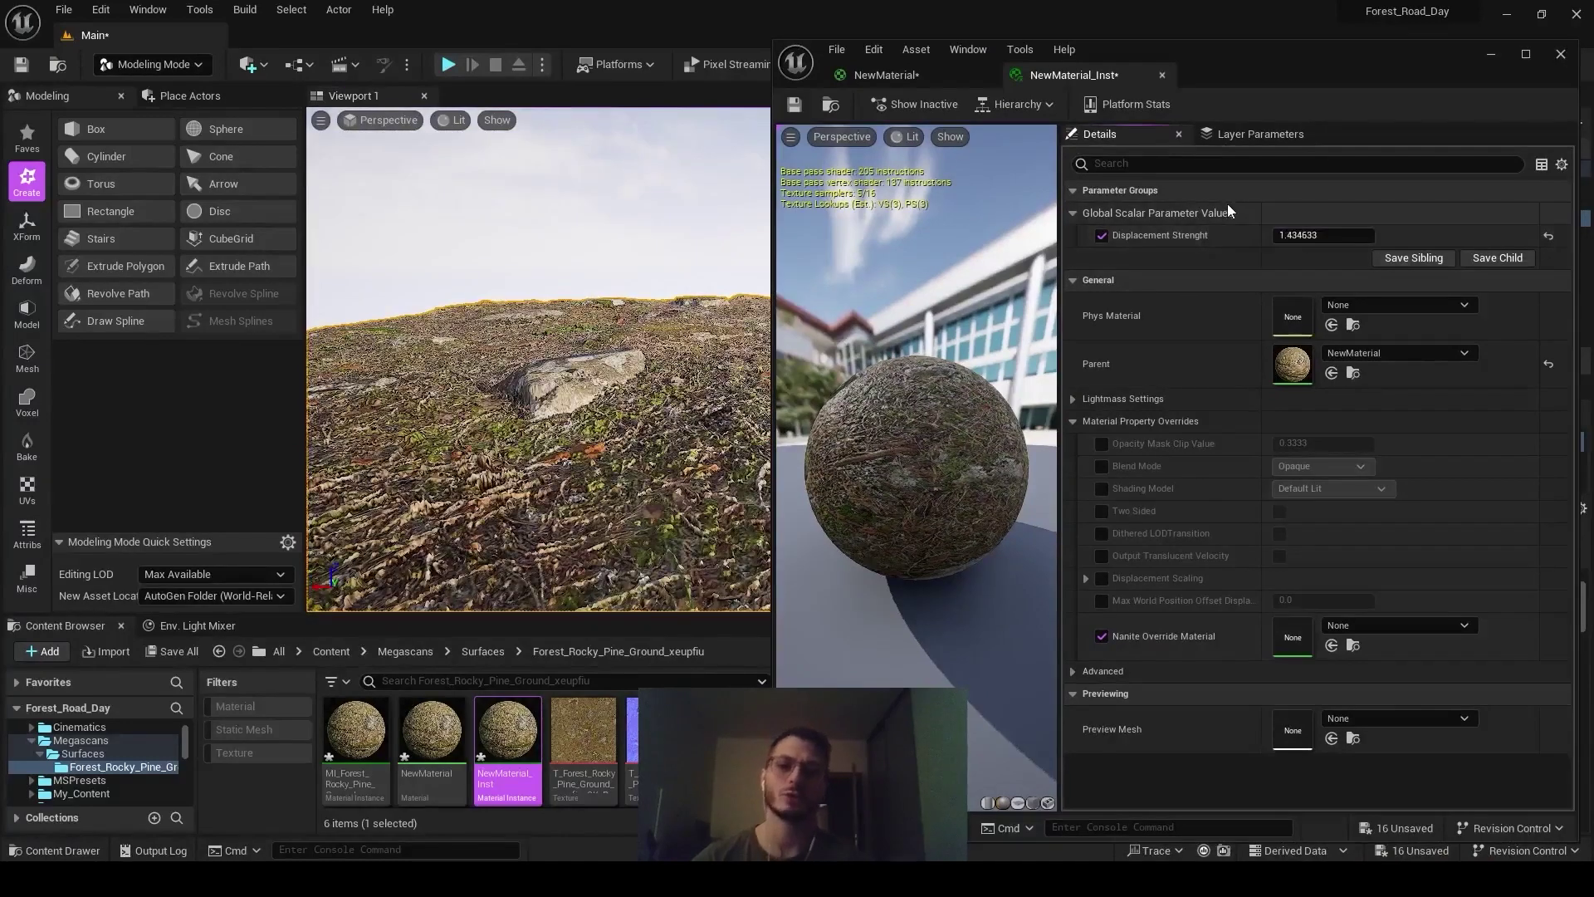
In NewMaterial, filter the main node's details by "displacement", set the Nanite displacement Magnitude to 20 and apply the material
{"action": "left_click", "coordinate": [863, 73]}
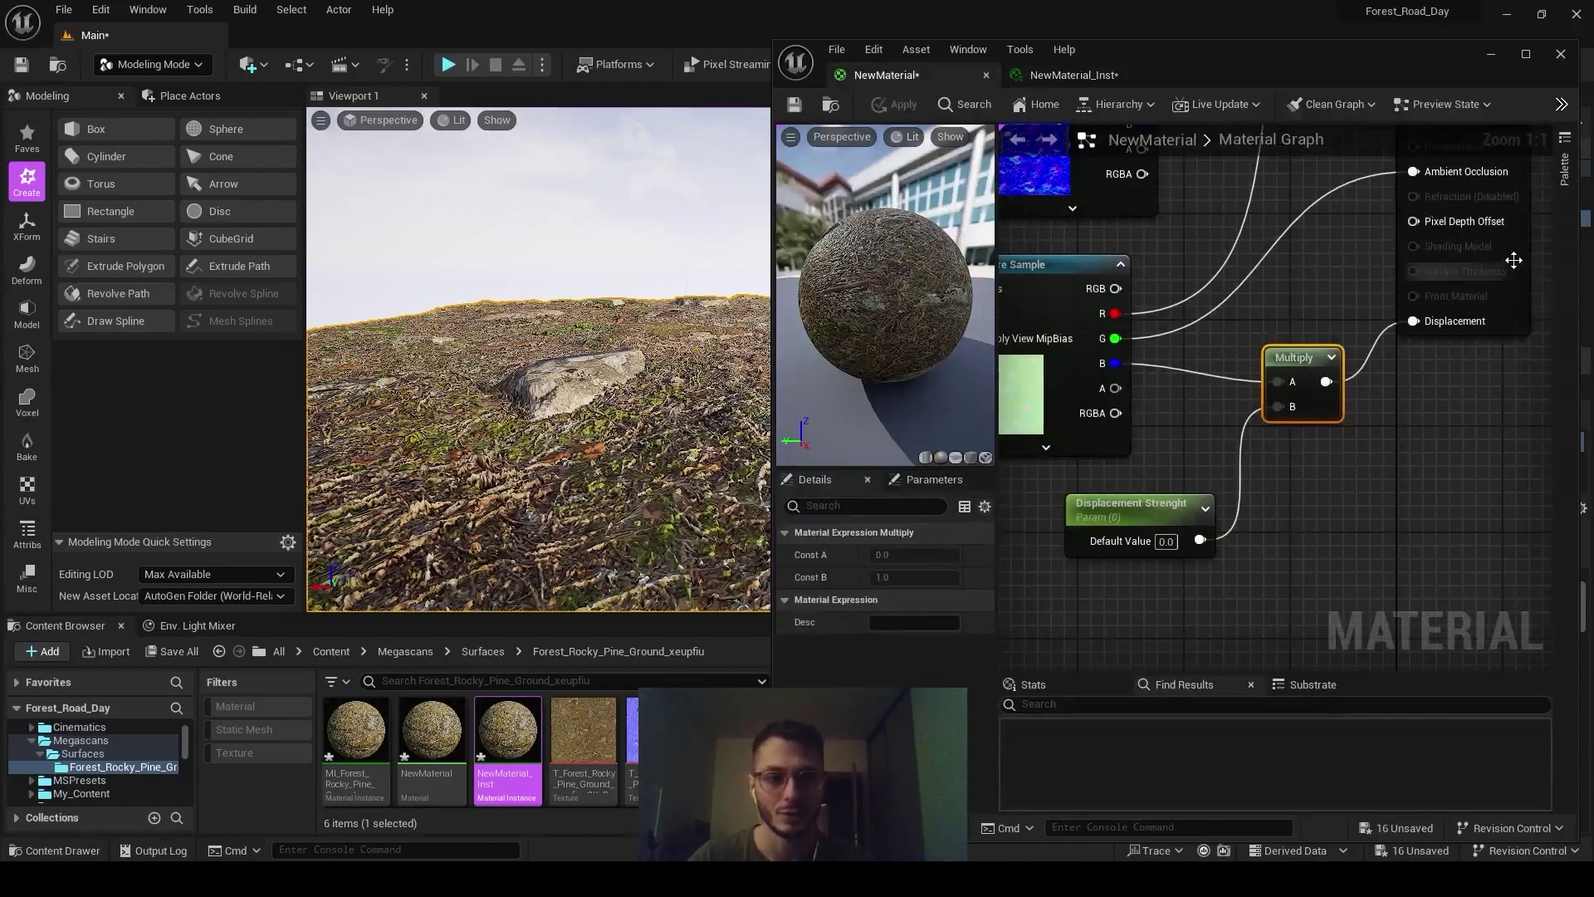
{"action": "left_click", "coordinate": [1440, 279]}
{"action": "right_click_drag", "start_coordinate": [1440, 279], "coordinate": [1369, 370]}
{"action": "left_click", "coordinate": [860, 506]}
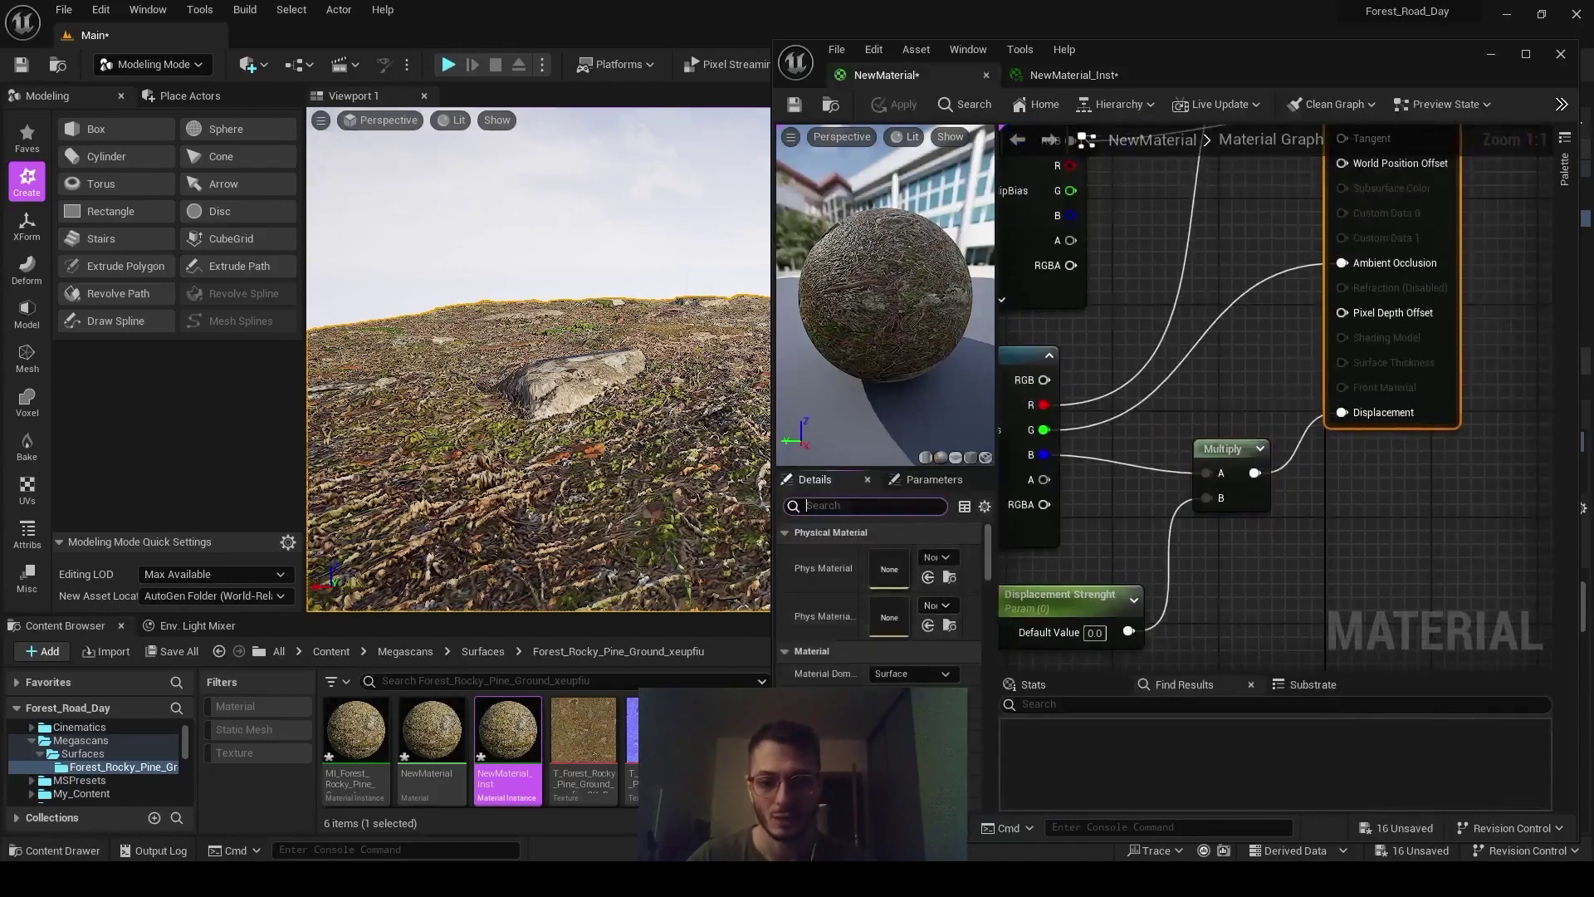
{"action": "type", "text": "displacement"}
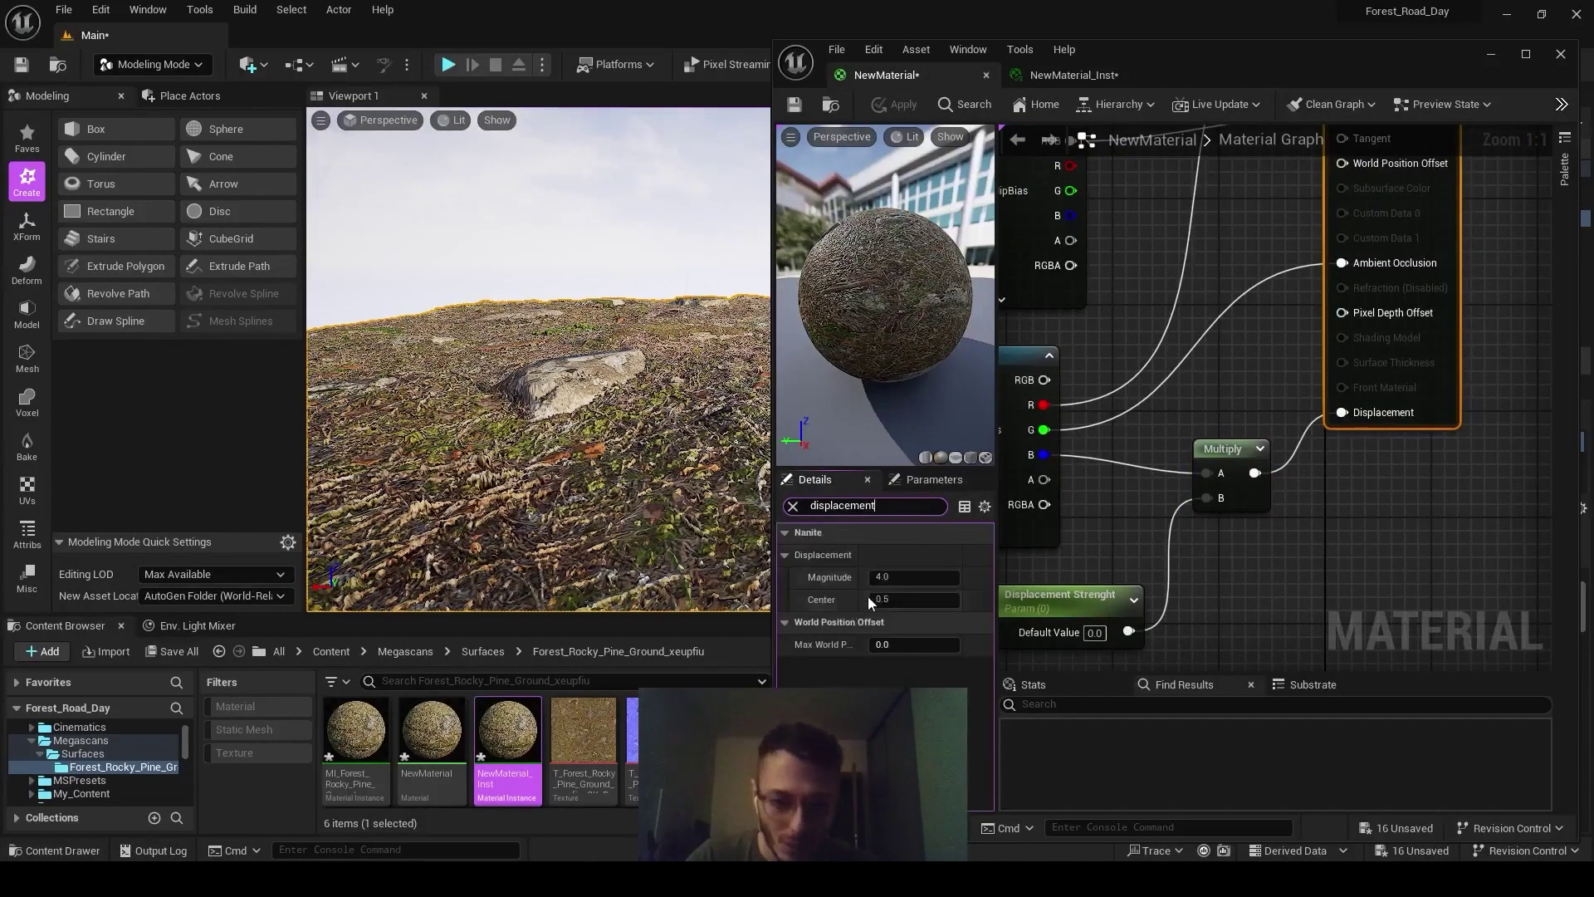
{"action": "left_click", "coordinate": [884, 577]}
{"action": "key", "text": "Return"}
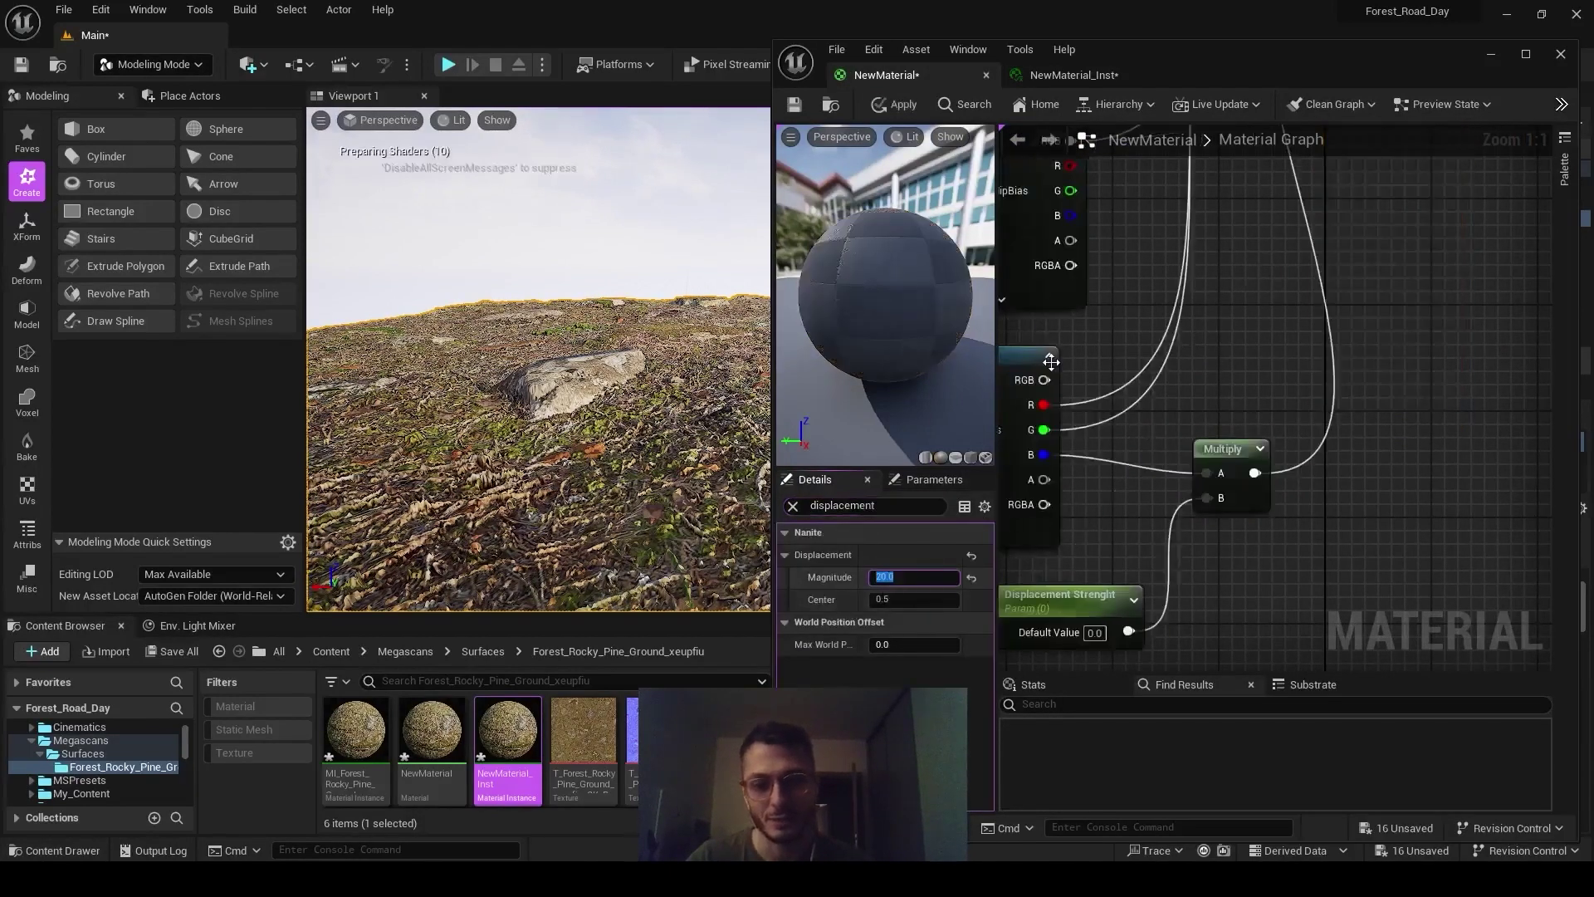
{"action": "left_click", "coordinate": [895, 104]}
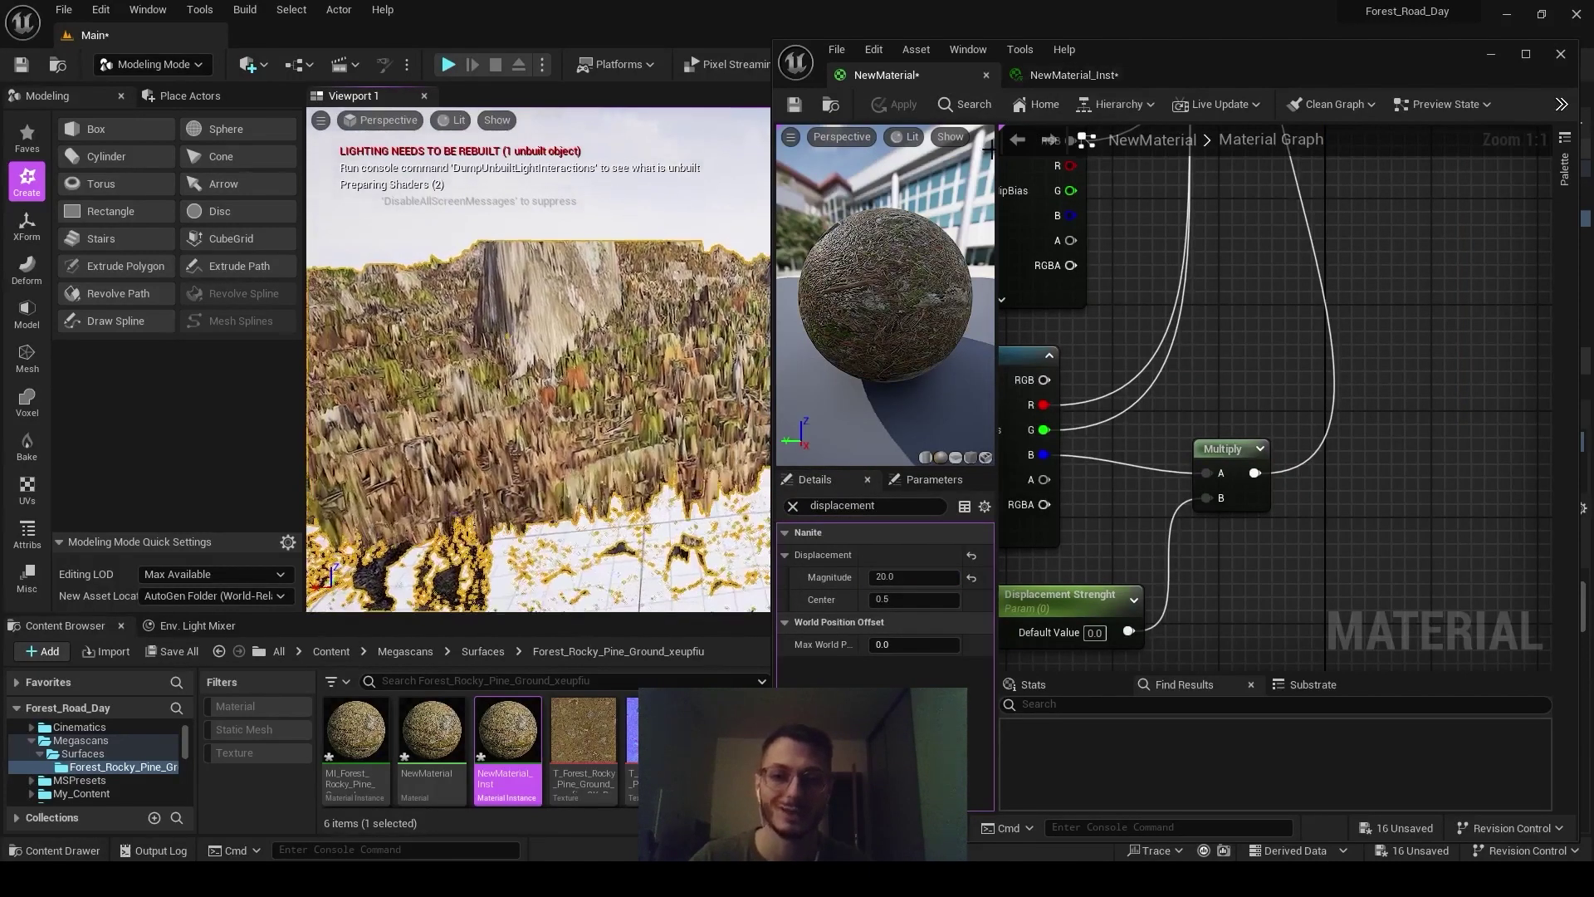
Lower the Displacement Strenght parameter of NewMaterial_Inst to about 0.13
{"action": "left_click", "coordinate": [1060, 76]}
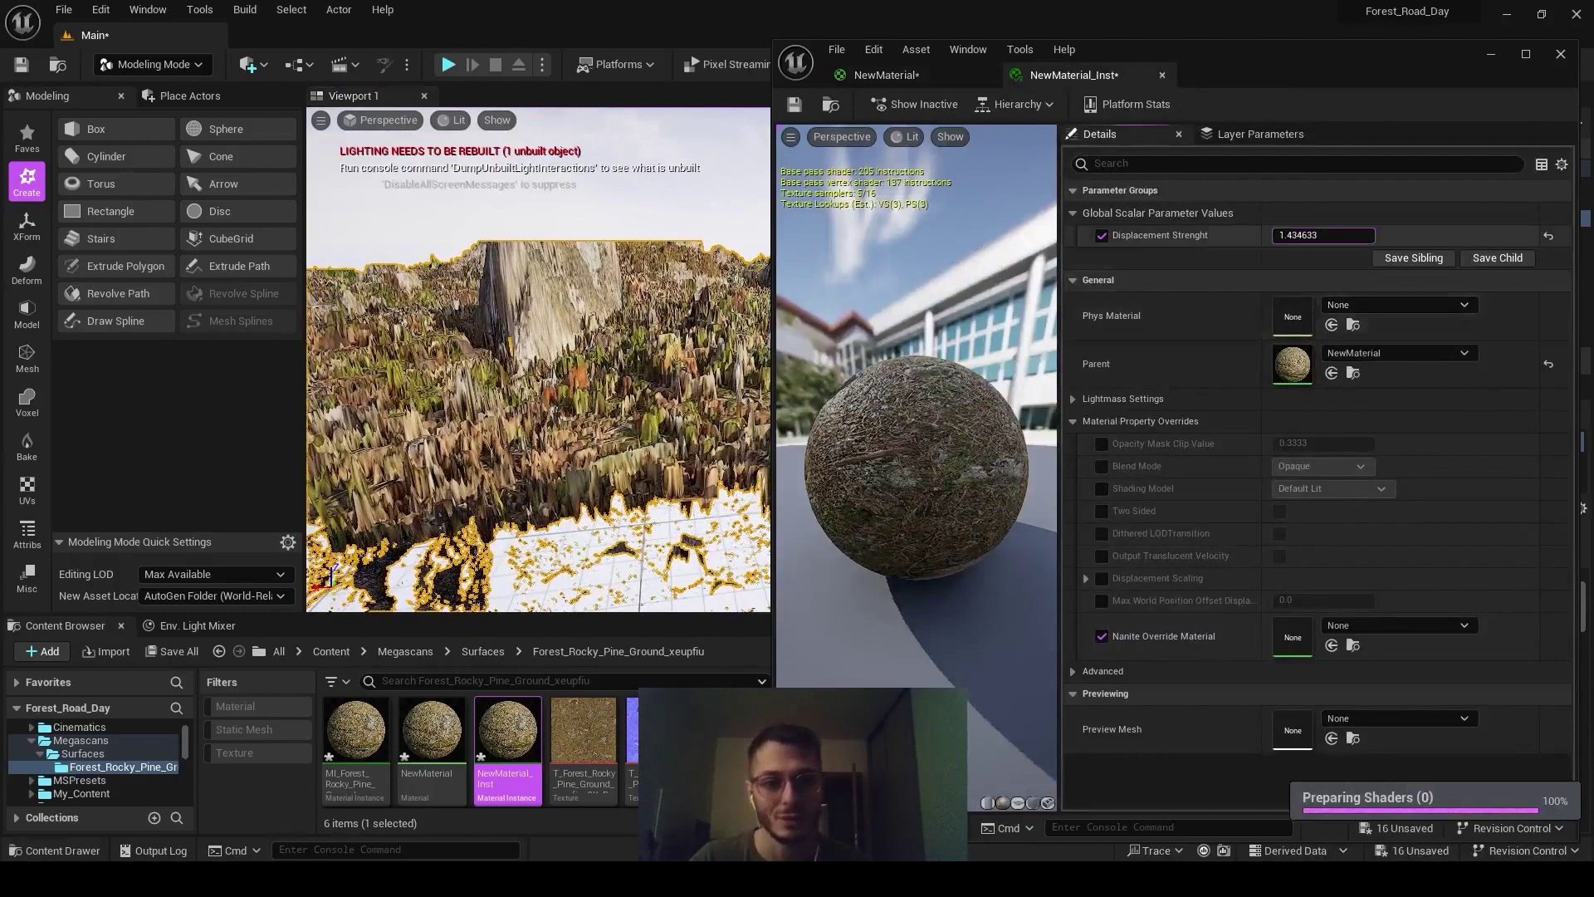
{"action": "left_click_drag", "start_coordinate": [1335, 235], "coordinate": [1241, 235]}
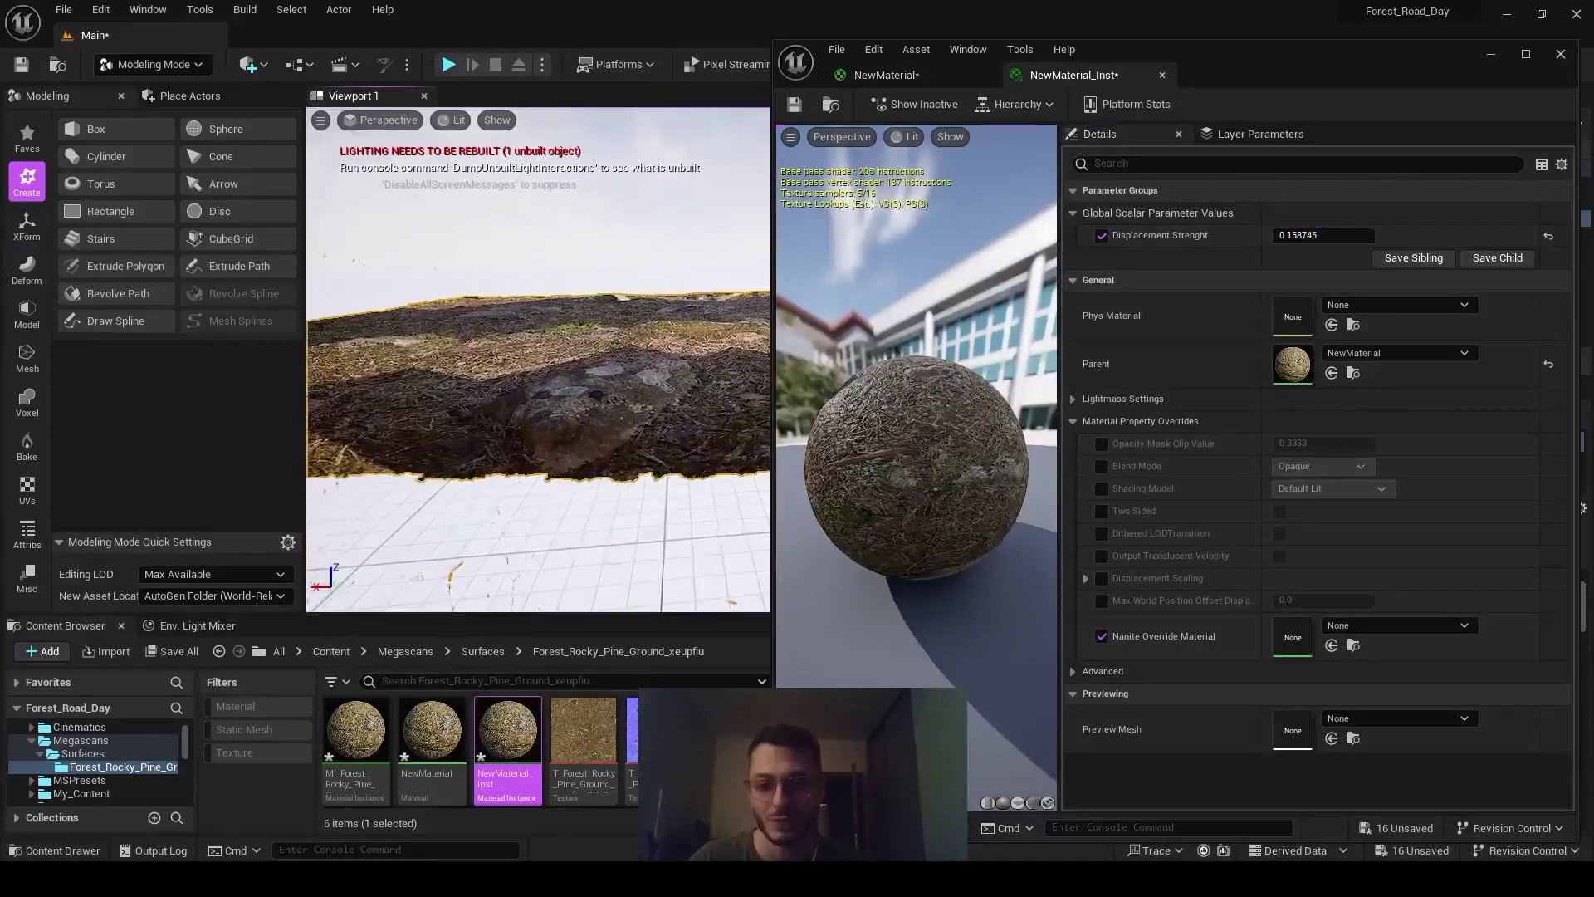
{"action": "left_click_drag", "start_coordinate": [1295, 234], "coordinate": [1330, 235]}
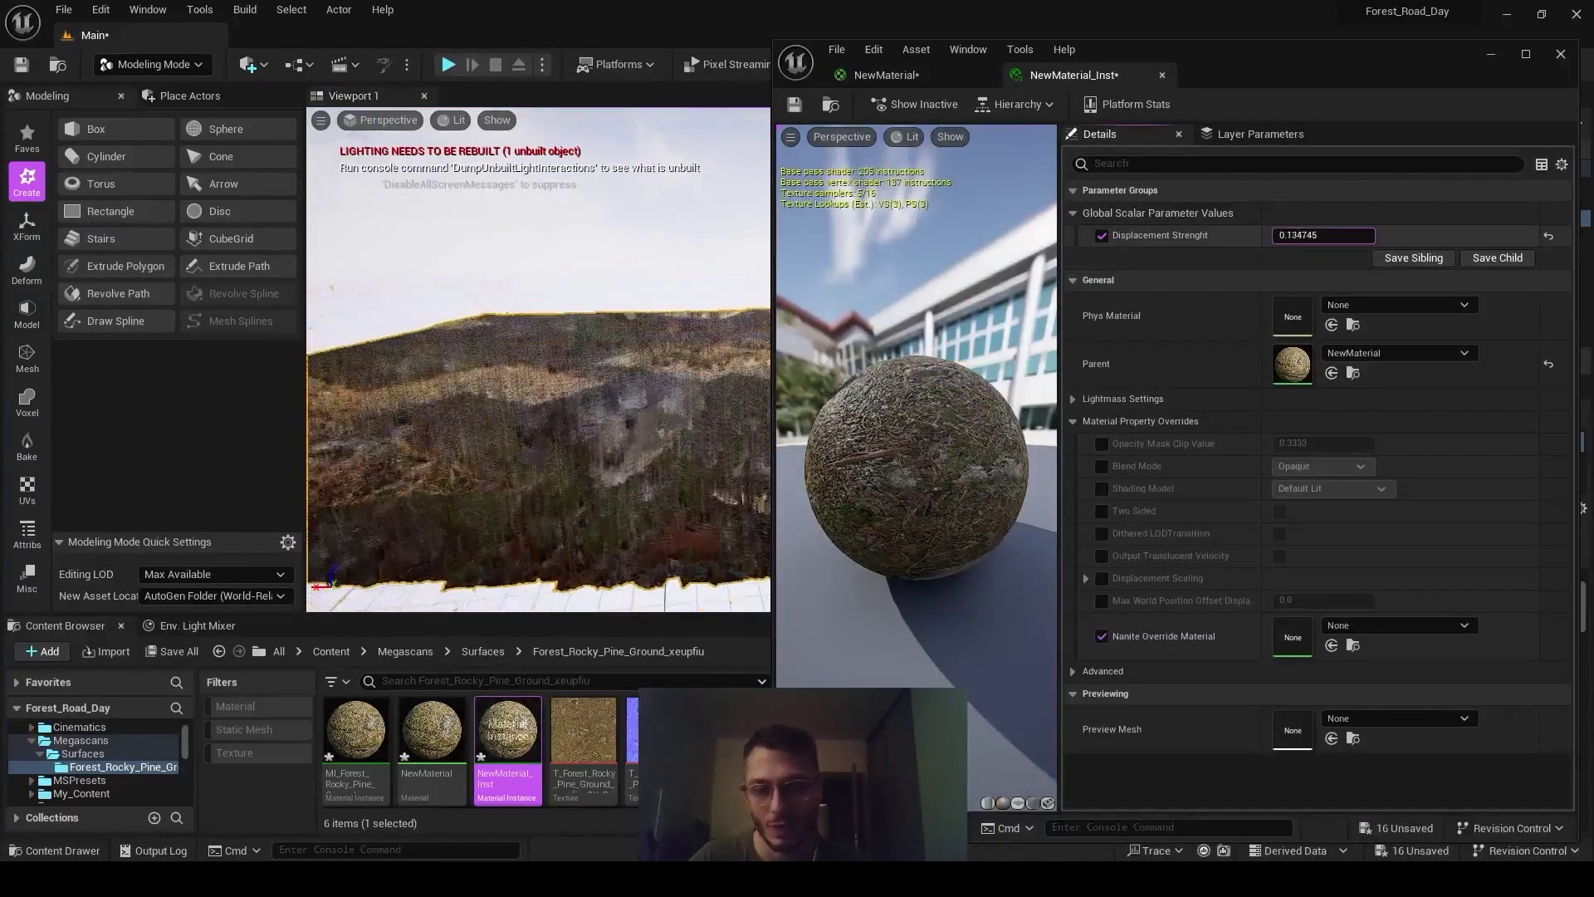
In NewMaterial, set the Nanite displacement Magnitude to 10 and apply the material
{"action": "left_click", "coordinate": [946, 75]}
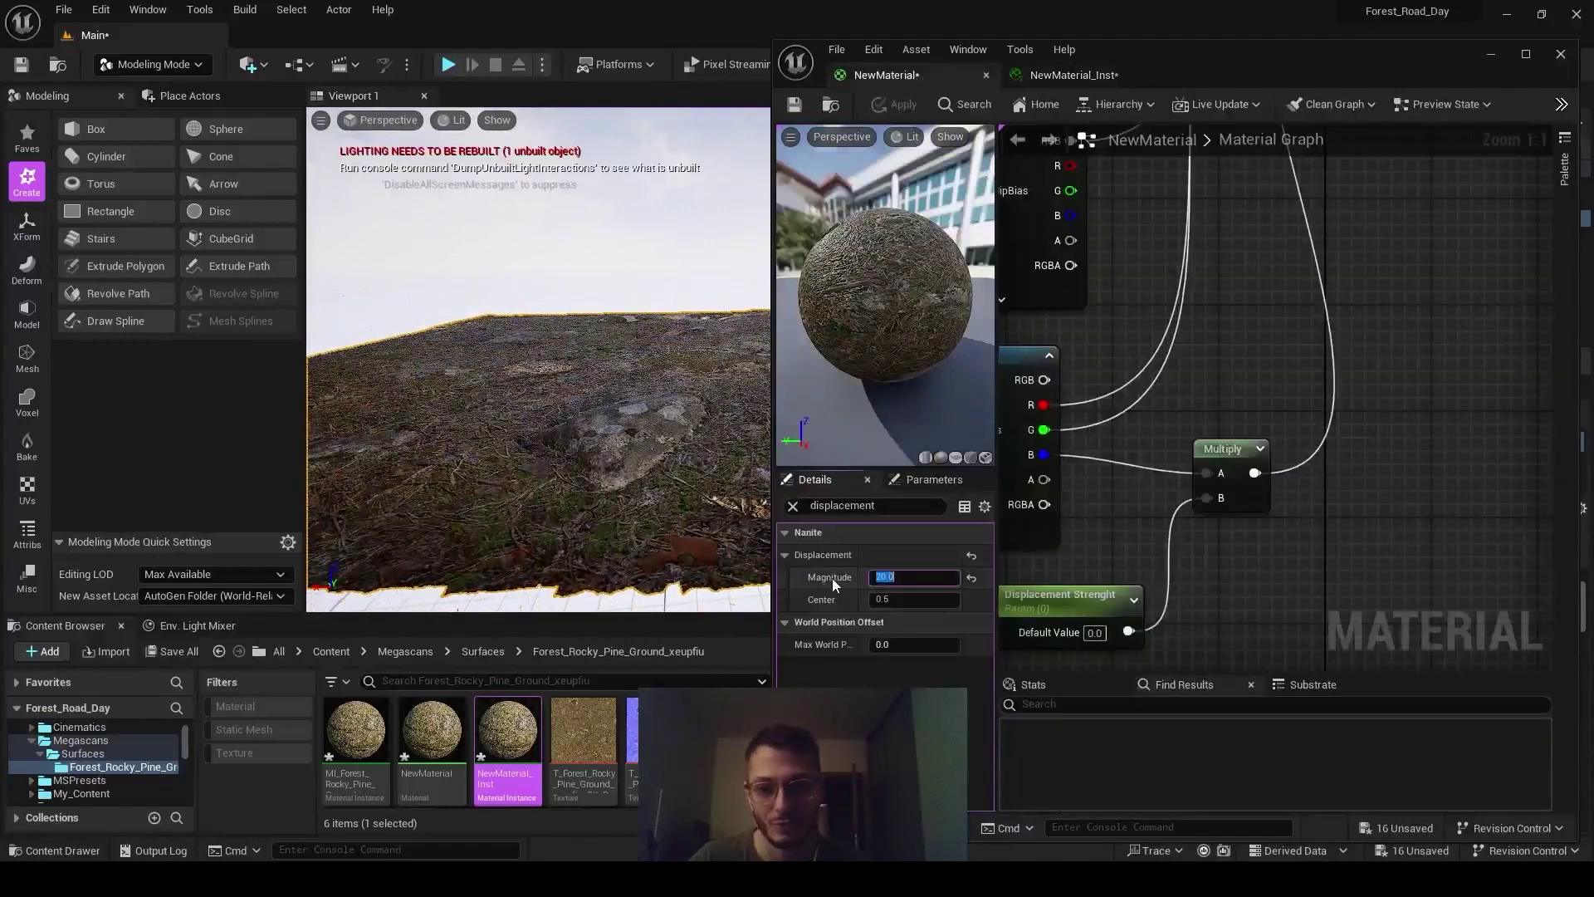
{"action": "type", "text": "4"}
{"action": "key", "text": "Return"}
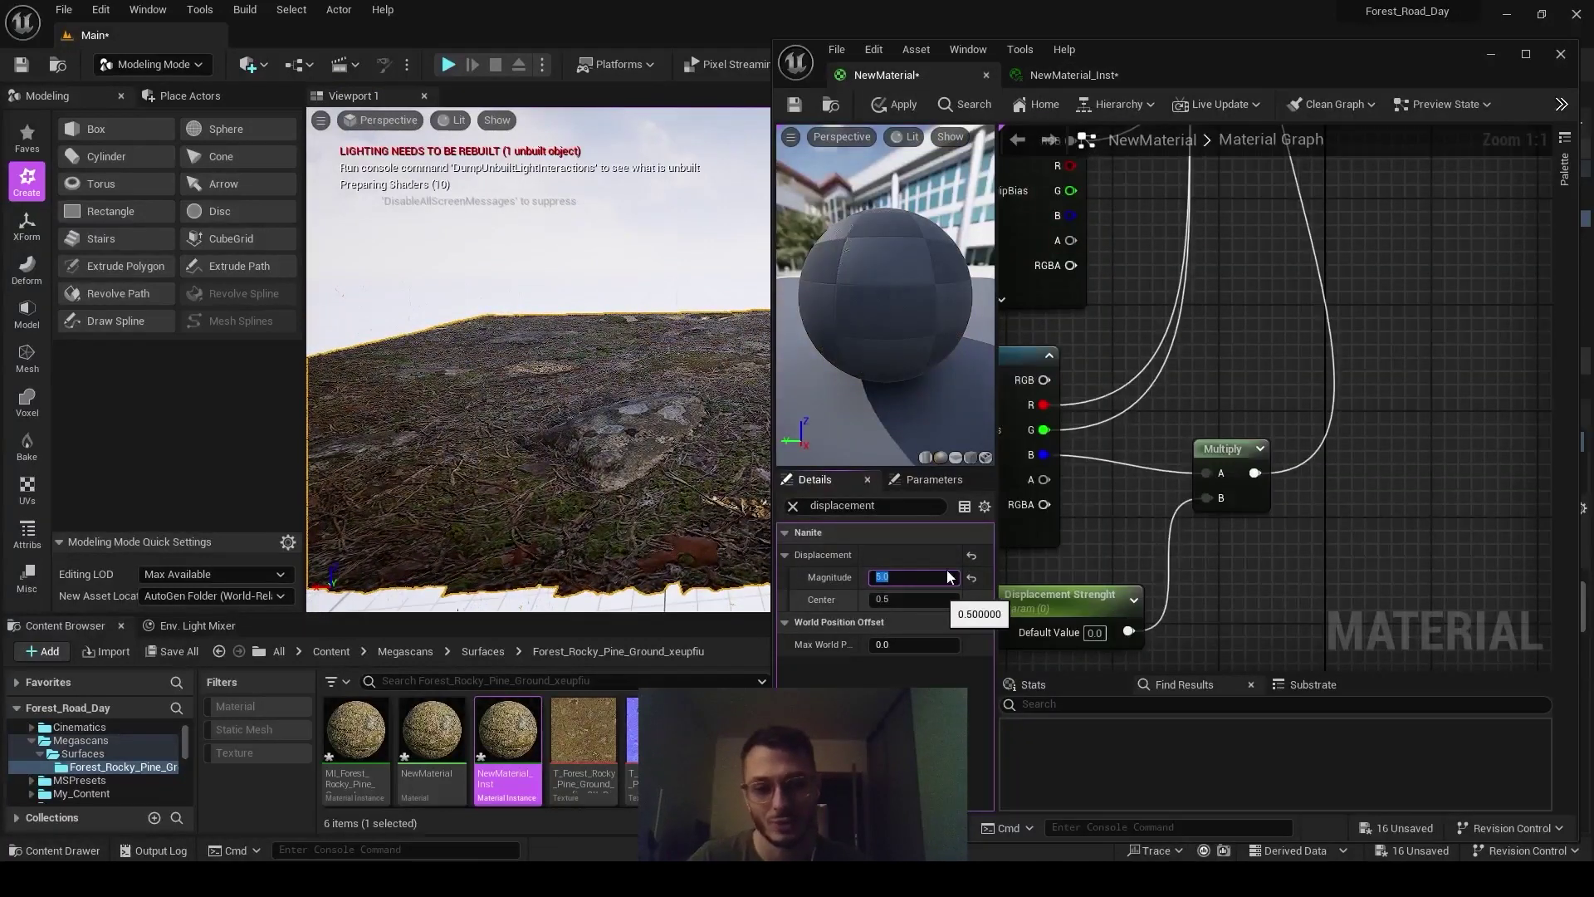
{"action": "left_click", "coordinate": [939, 577]}
{"action": "type", "text": "1"}
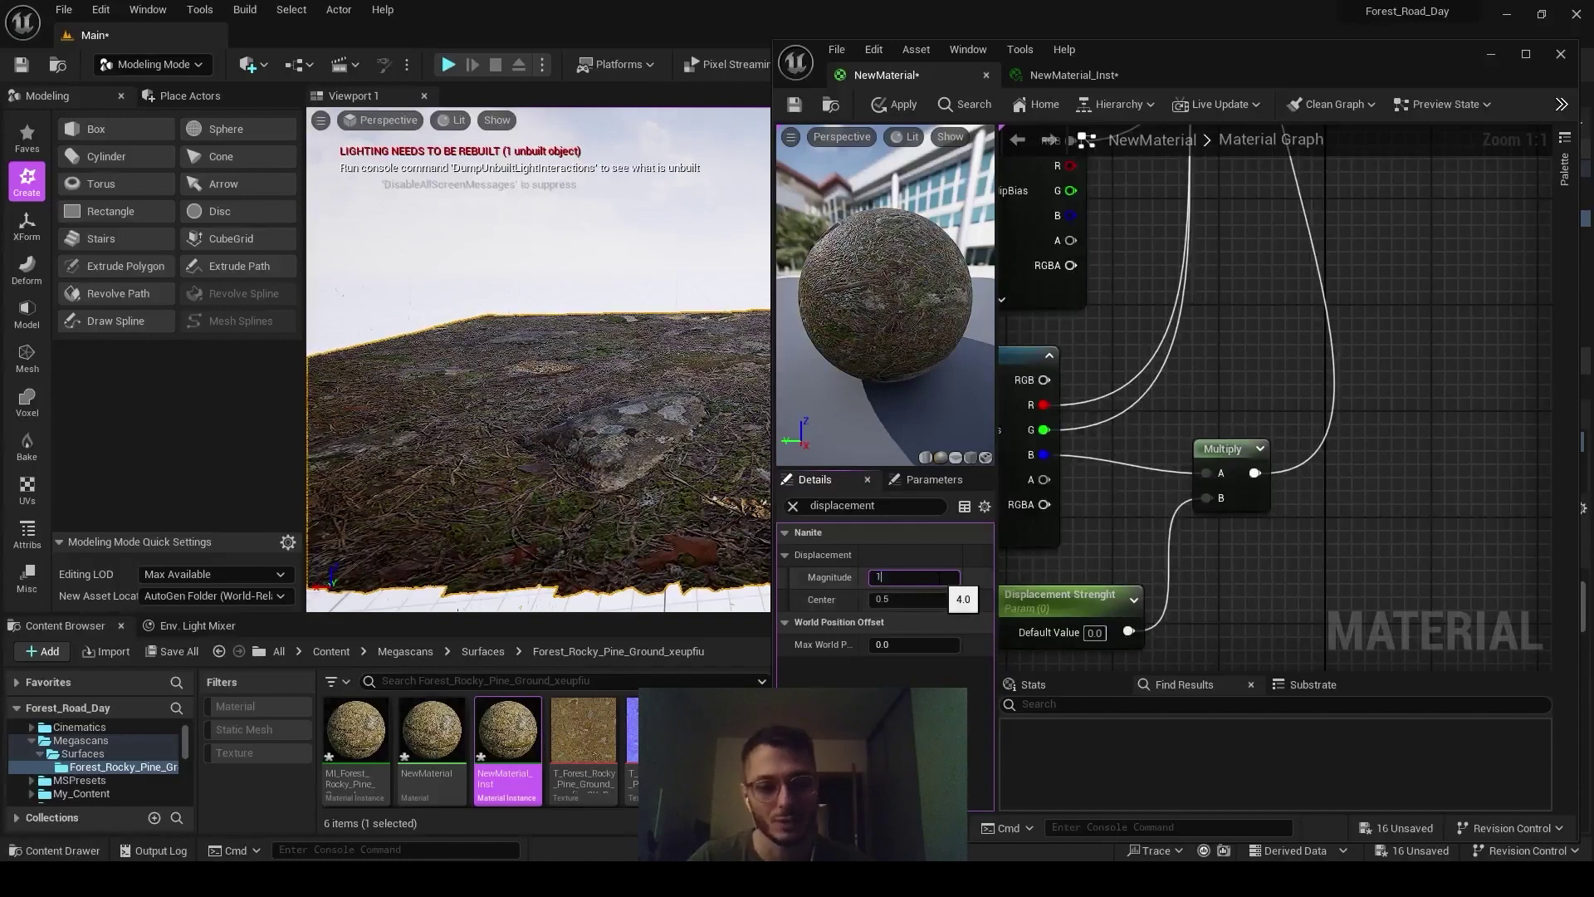
{"action": "type", "text": "0"}
{"action": "key", "text": "Return"}
{"action": "left_click", "coordinate": [894, 104]}
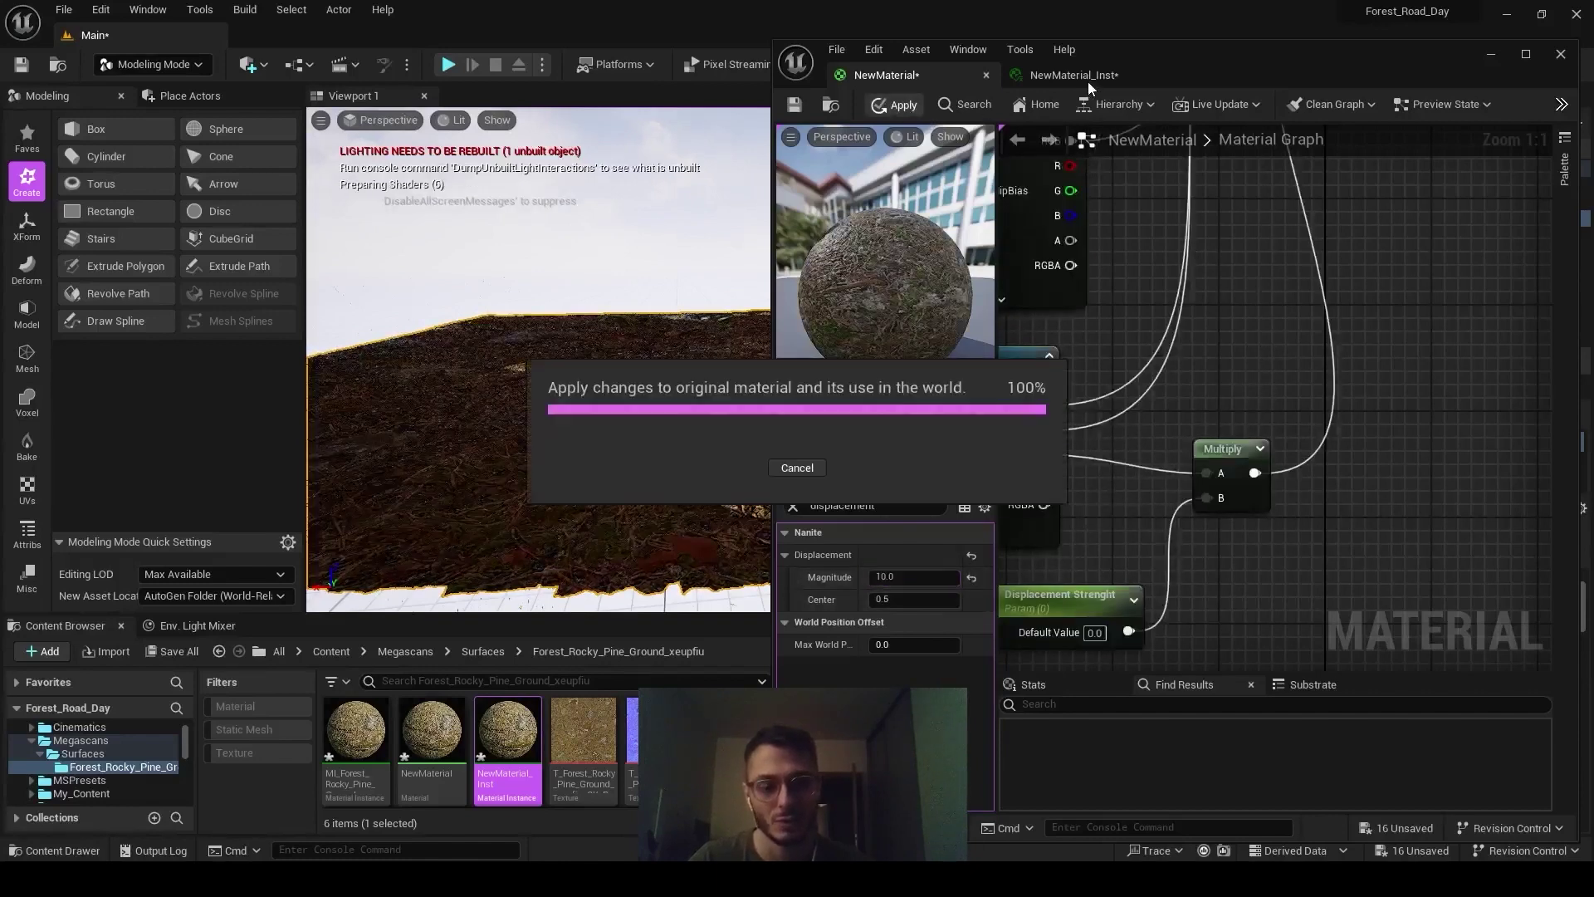
Raise the Displacement Strenght parameter of NewMaterial_Inst to about 0.33 and view the displaced cube
{"action": "left_click", "coordinate": [1073, 82]}
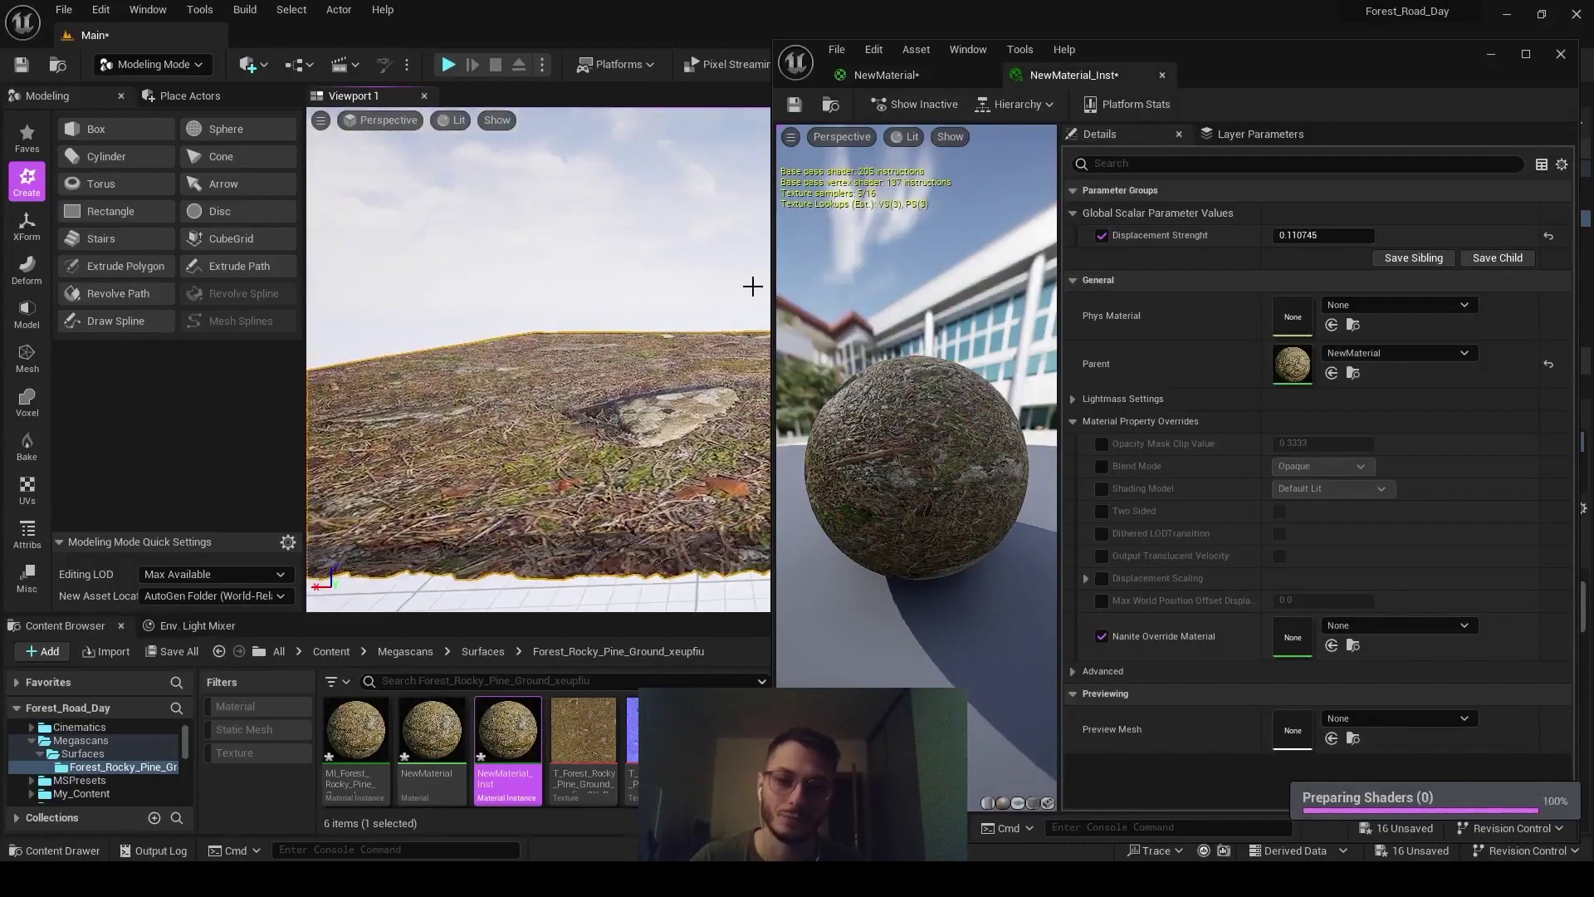
{"action": "left_click_drag", "start_coordinate": [1322, 235], "coordinate": [1395, 235]}
{"action": "right_click_drag", "start_coordinate": [663, 350], "coordinate": [624, 480]}
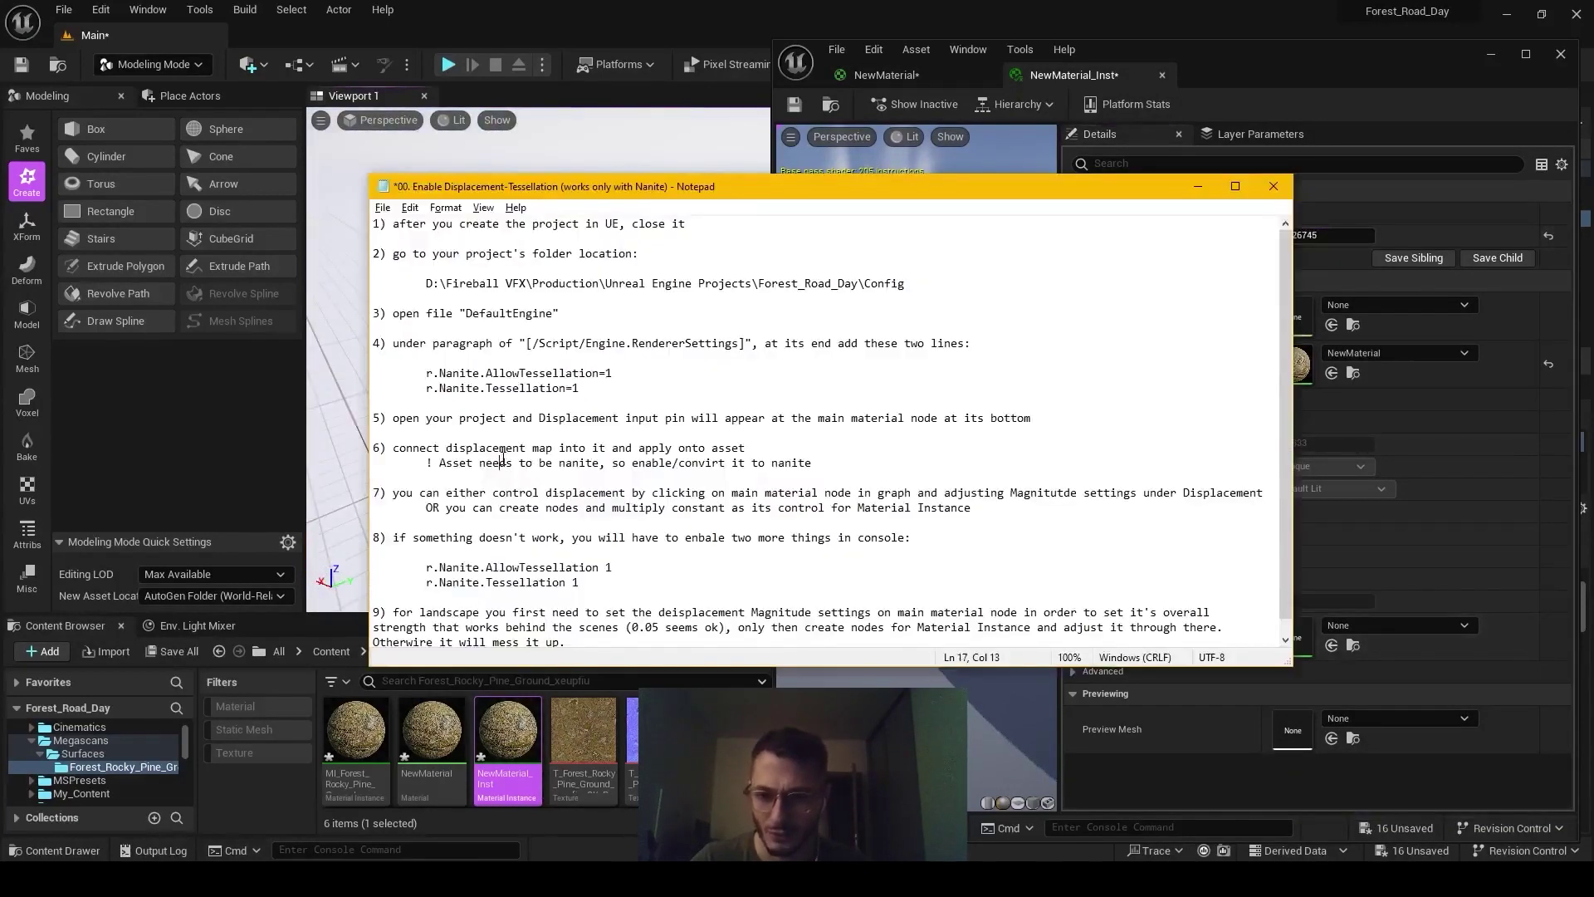
Switch to the Notepad notes and compare the tessellation console commands in point 8 with the DefaultEngine lines in point 4
{"action": "scroll", "coordinate": [498, 498], "scroll_direction": "down", "scroll_amount": 1}
{"action": "left_click", "coordinate": [497, 540]}
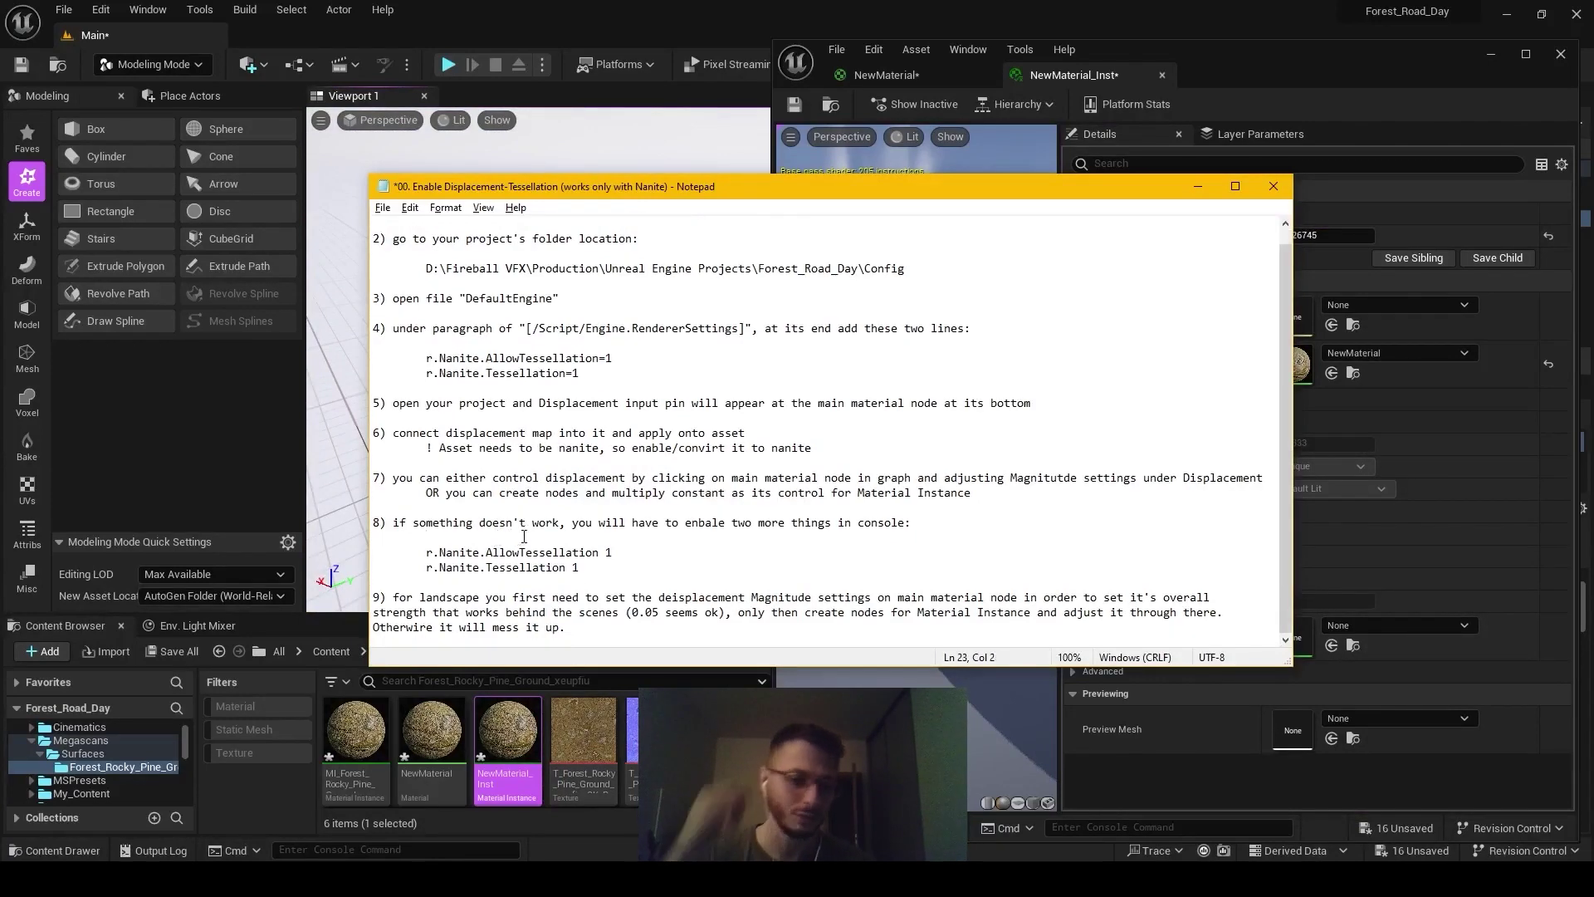
{"action": "left_click_drag", "start_coordinate": [925, 193], "coordinate": [1060, 178]}
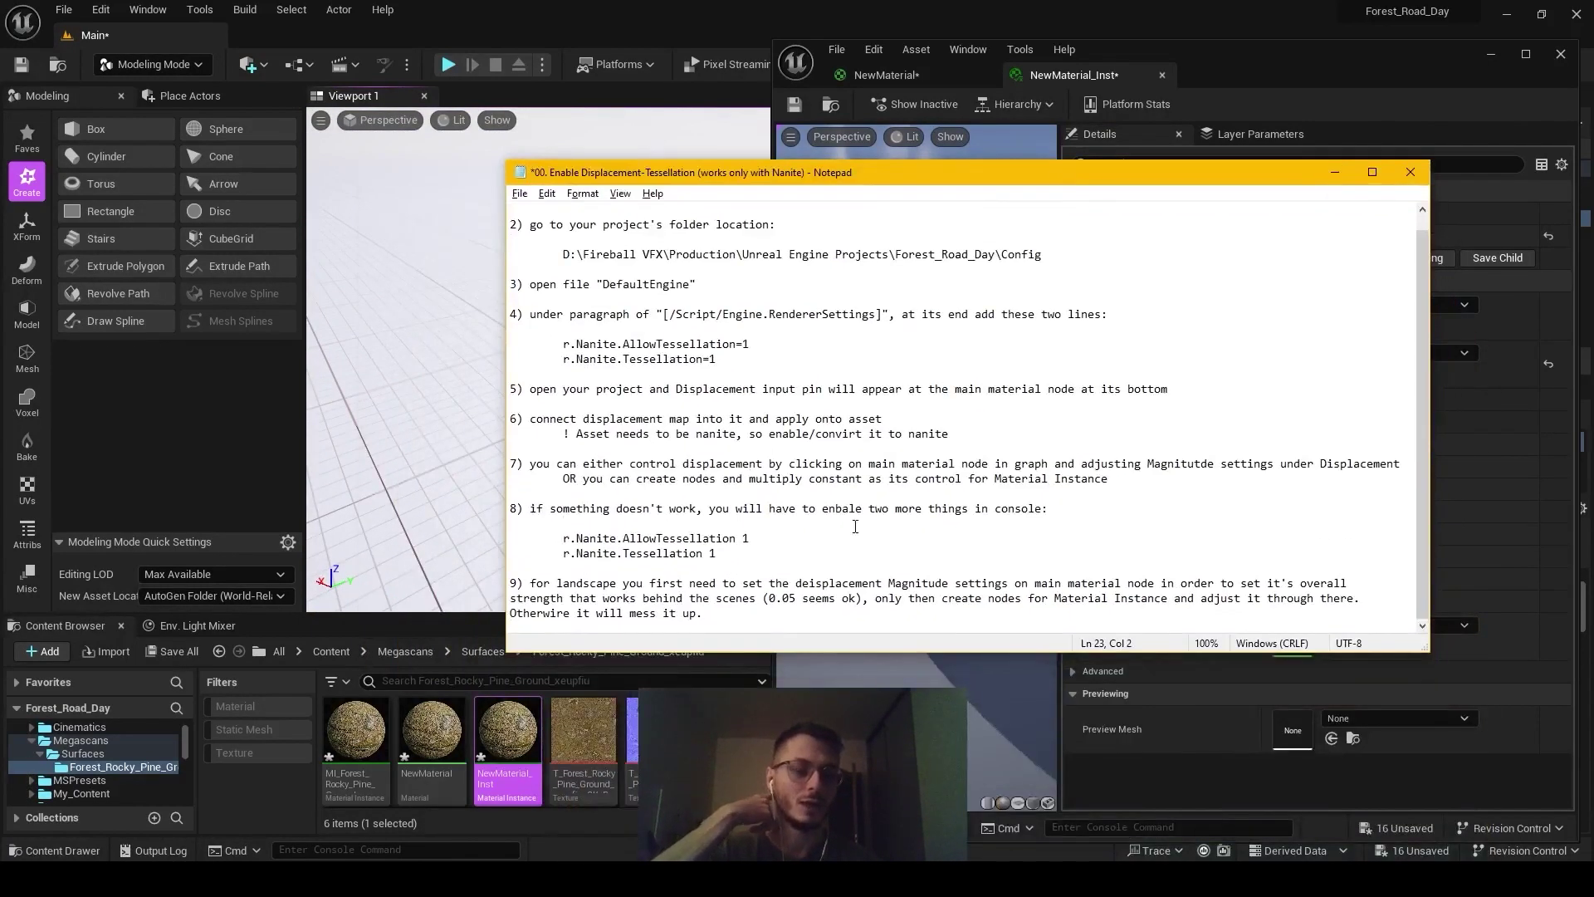
{"action": "left_click_drag", "start_coordinate": [730, 554], "coordinate": [686, 541]}
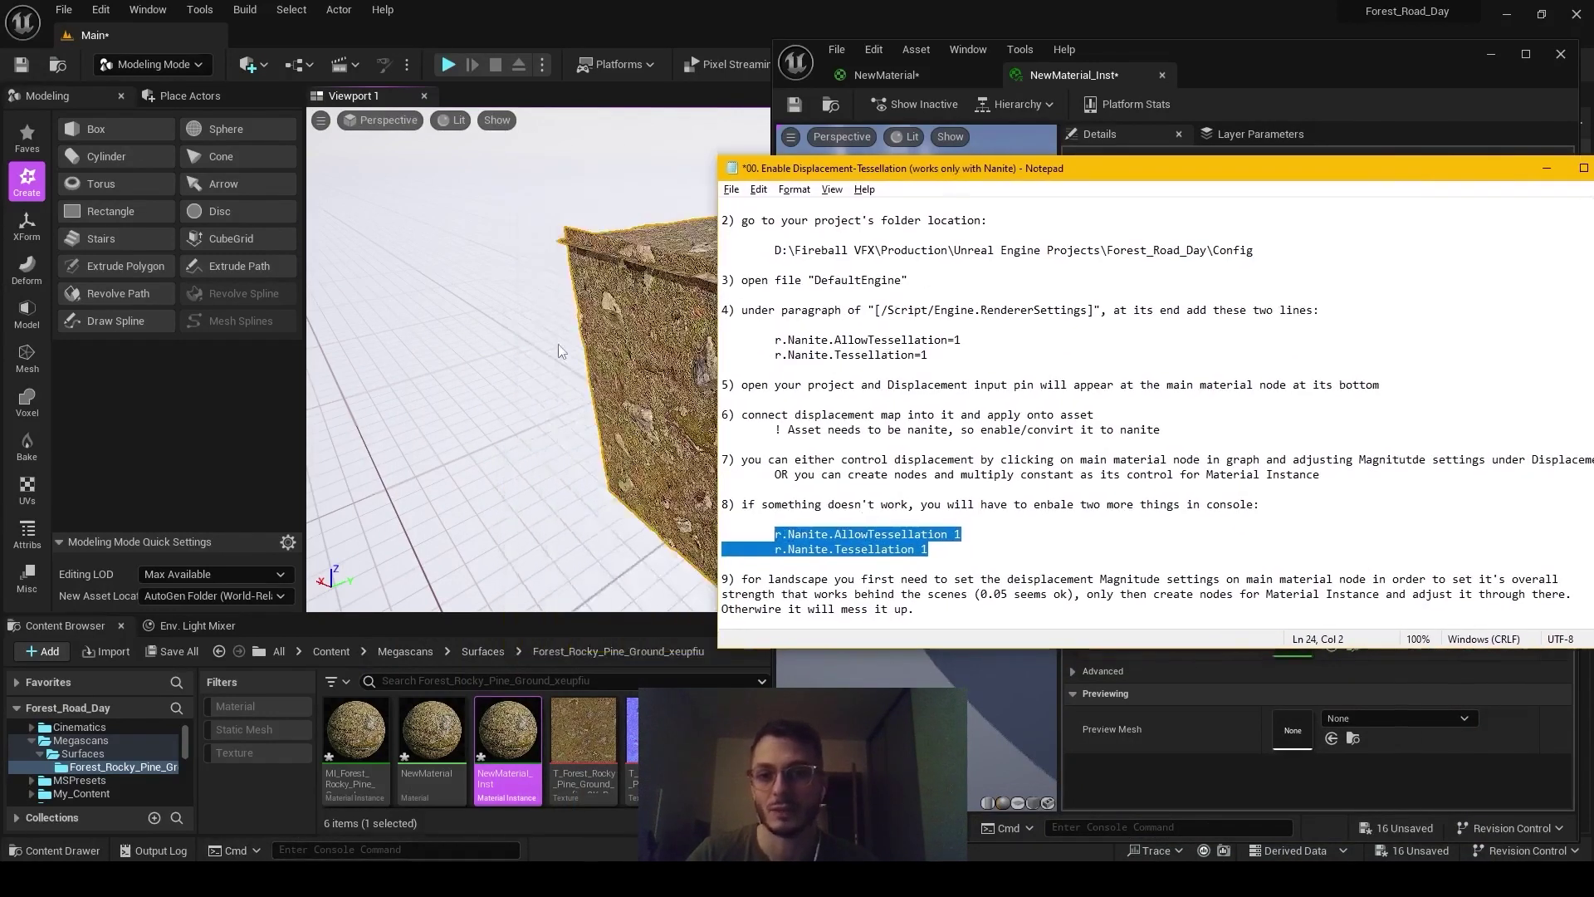
{"action": "right_click_drag", "start_coordinate": [539, 357], "coordinate": [654, 407]}
{"action": "key", "text": "alt+Tab"}
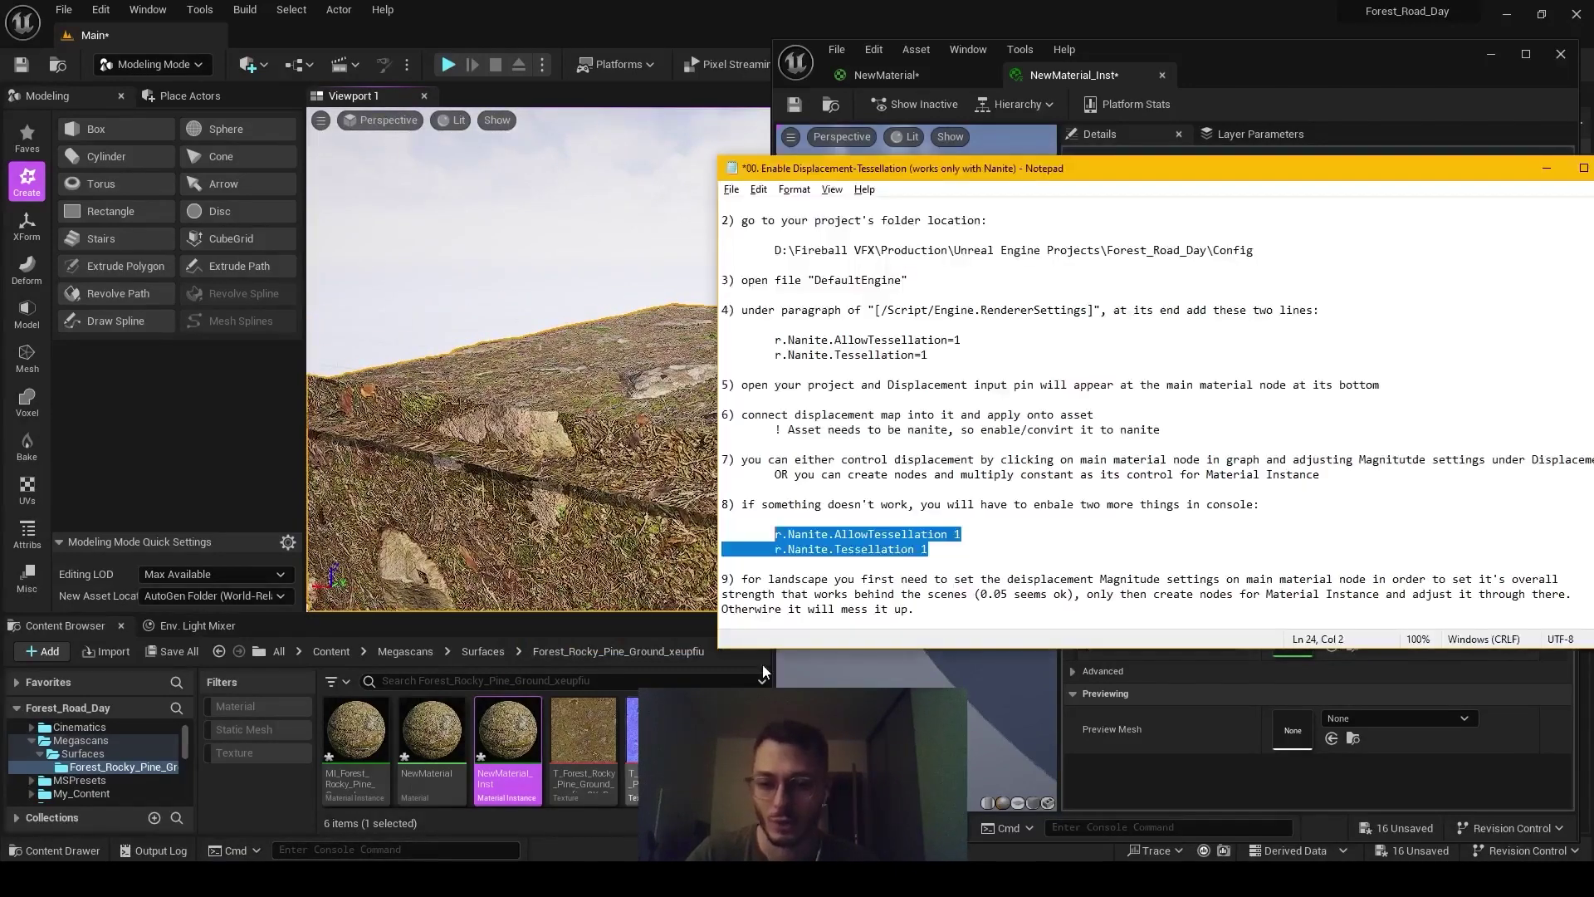
{"action": "left_click_drag", "start_coordinate": [960, 534], "coordinate": [795, 536]}
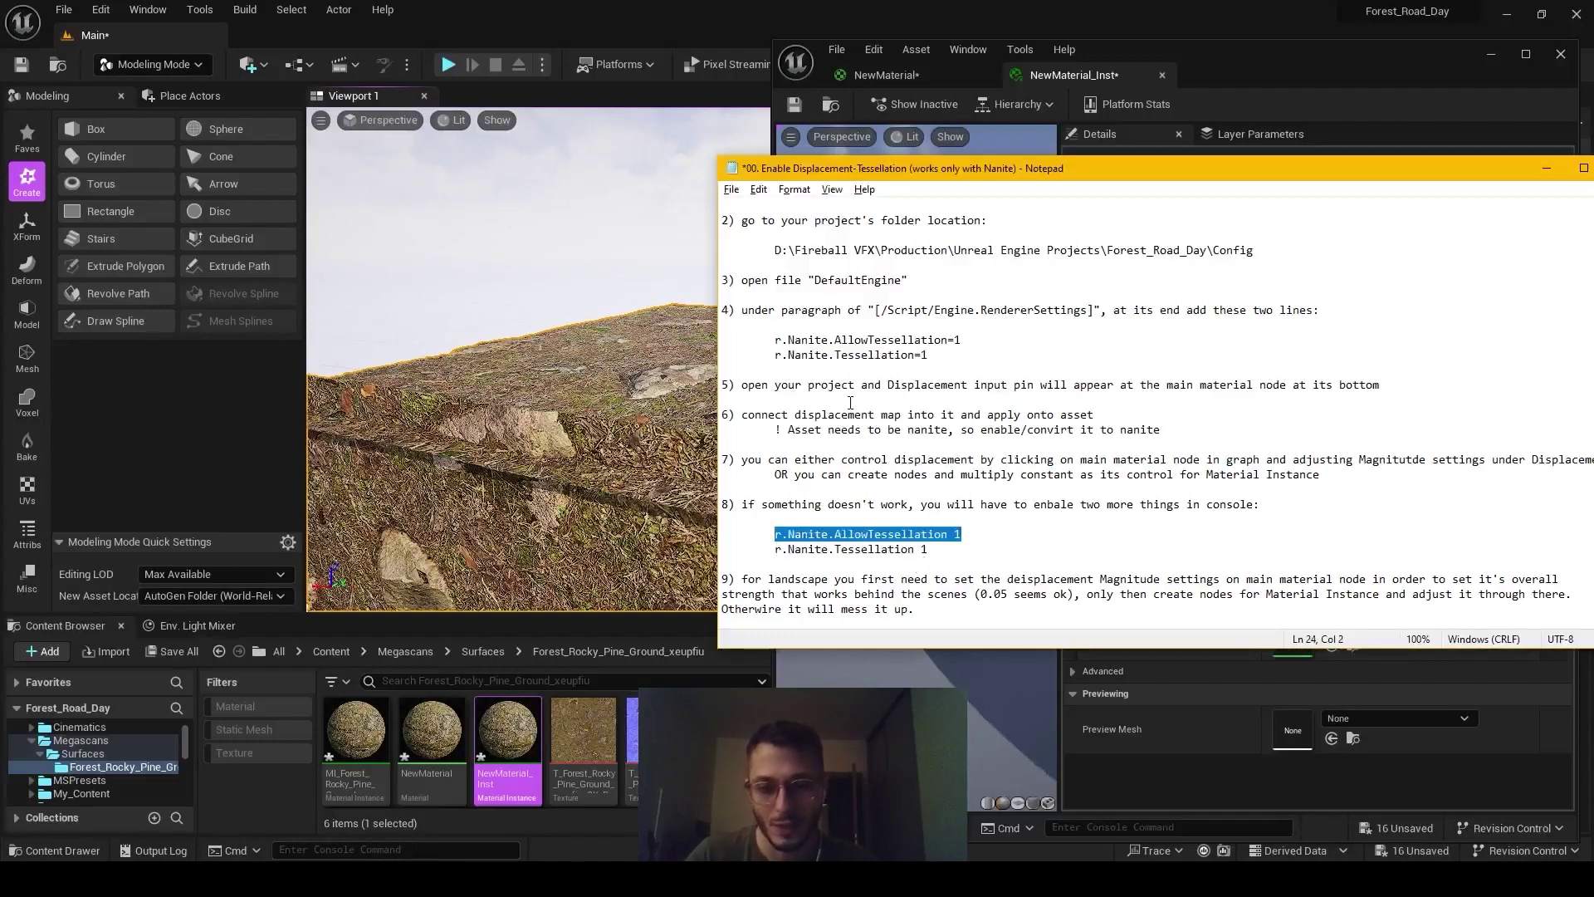
{"action": "left_click_drag", "start_coordinate": [966, 339], "coordinate": [790, 340]}
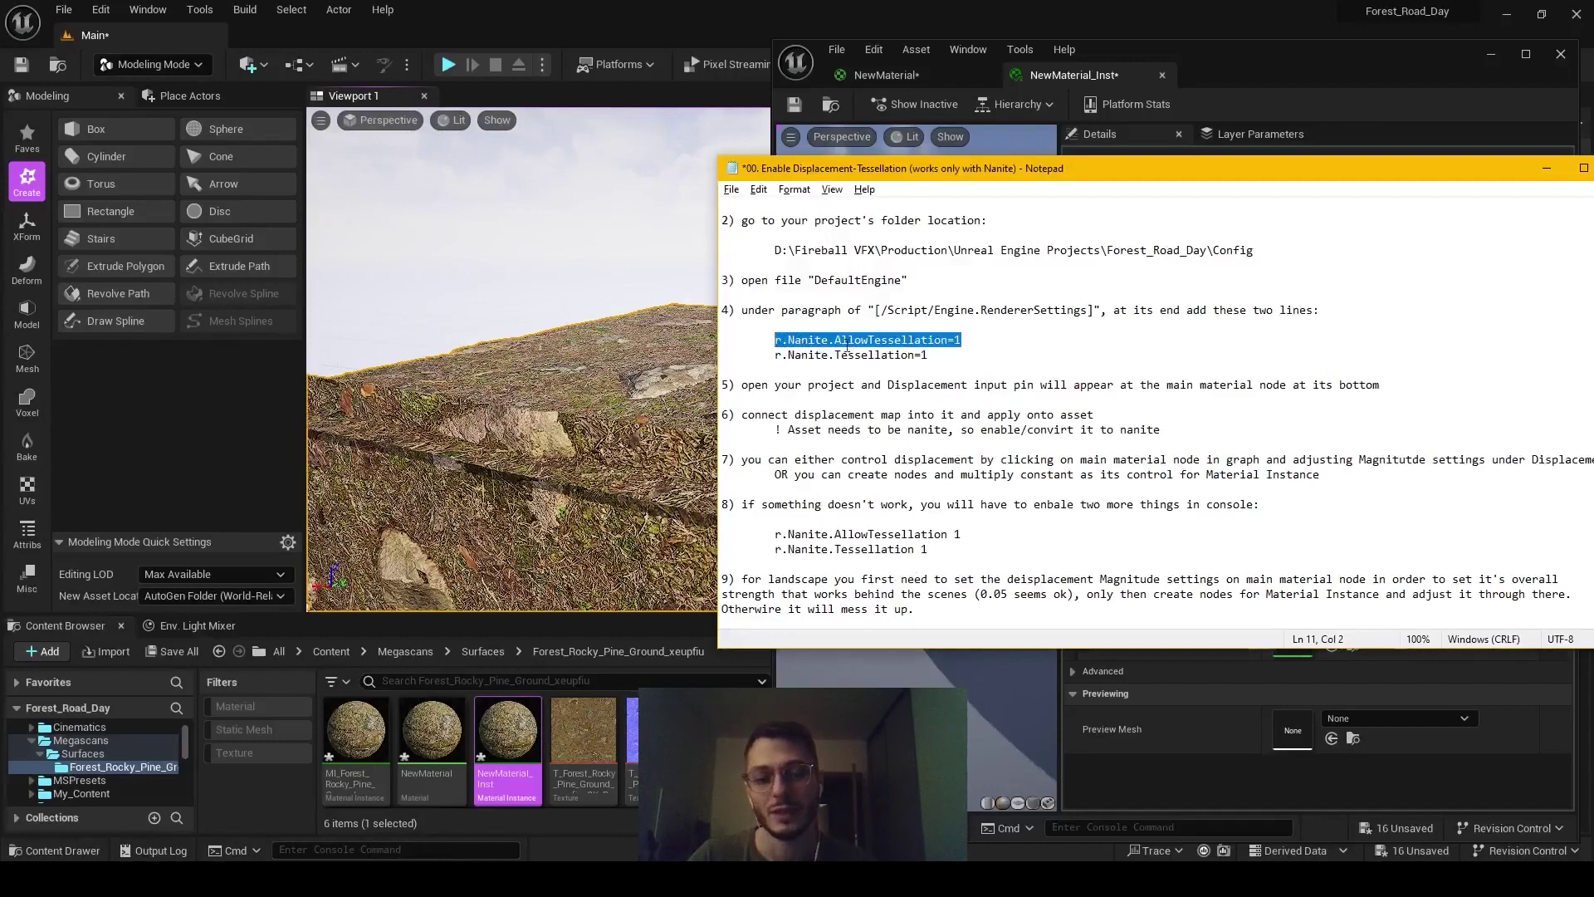
Enter the command r.Nanite.AllowTessellation 1 from the notes in the main editor's console
{"action": "left_click", "coordinate": [953, 338]}
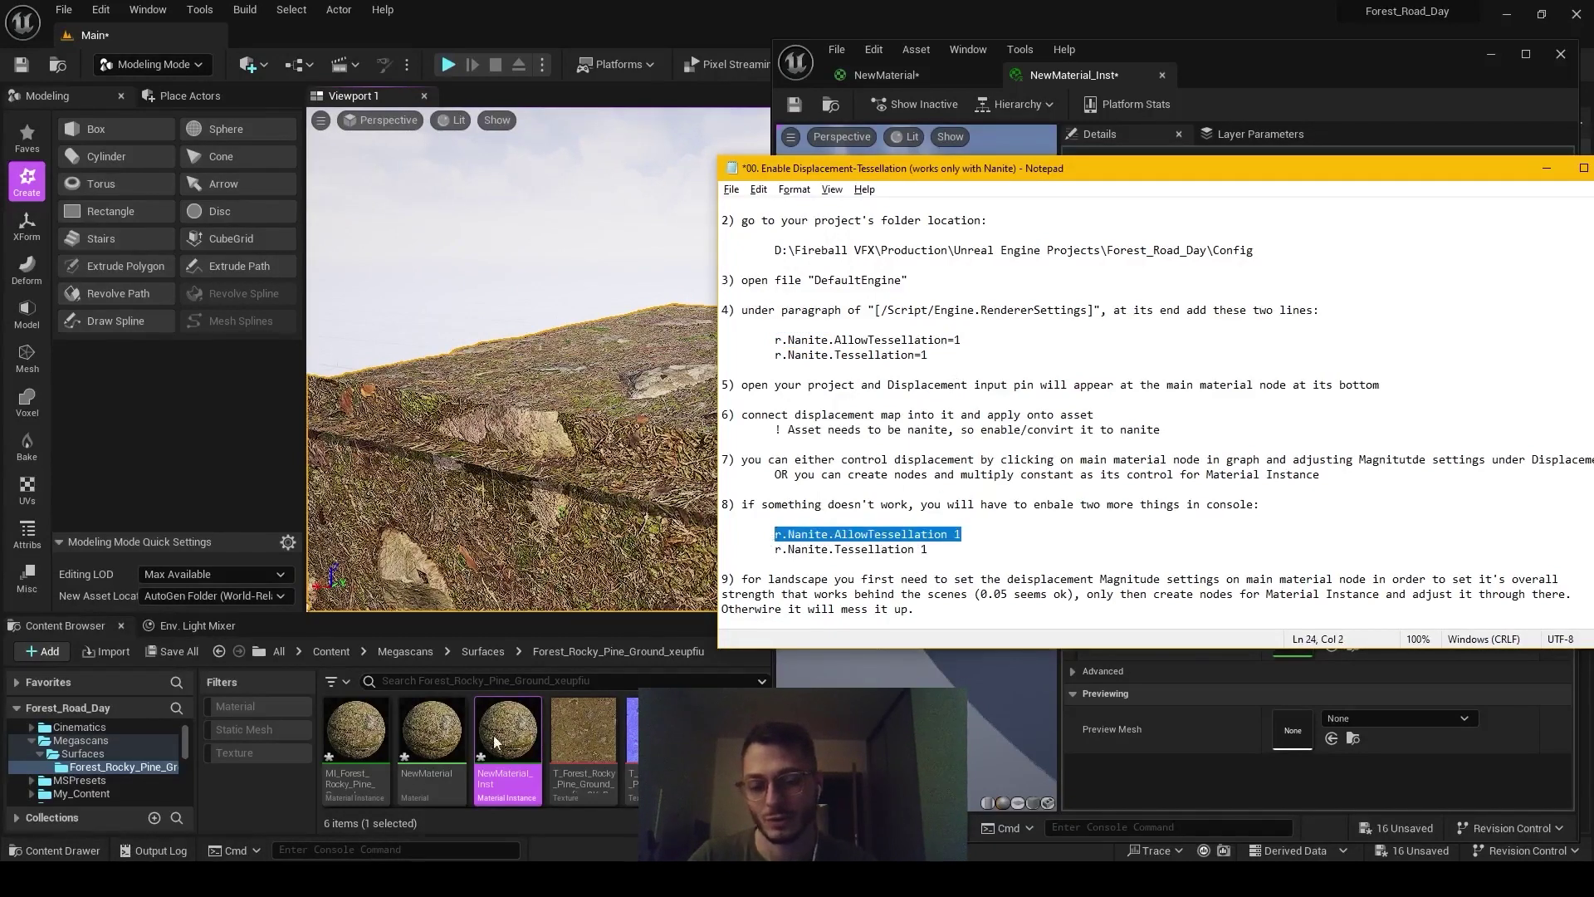
{"action": "left_click", "coordinate": [355, 849]}
{"action": "type", "text": "r.Nanite.AllowTessellation 1"}
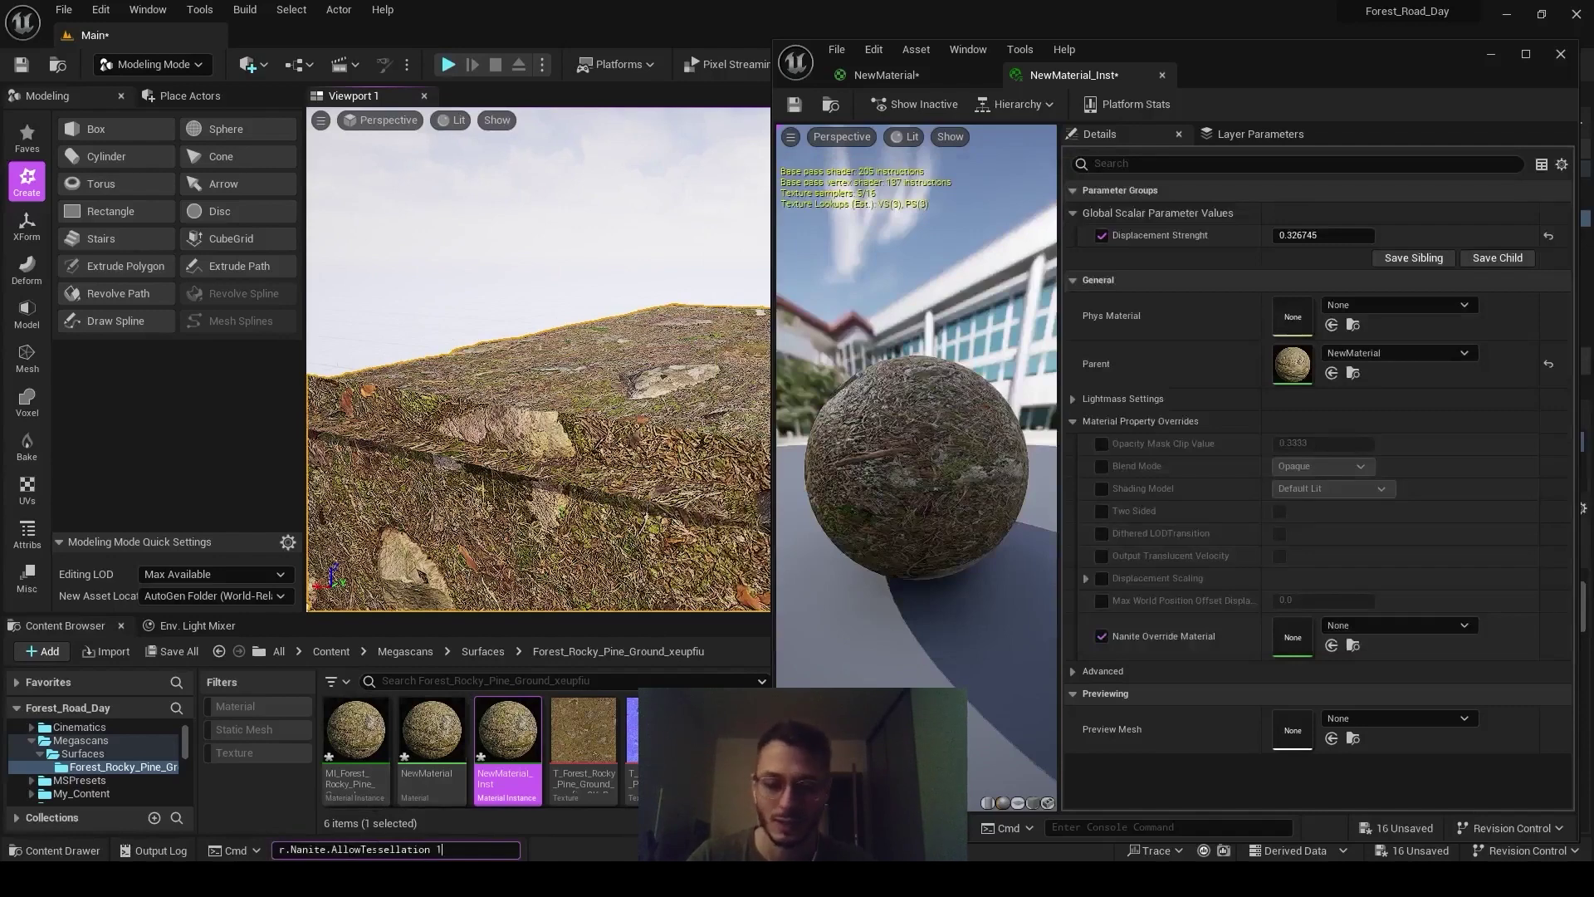
Copy r.Nanite.Tessellation 1 from the notes and enter it as the console command
{"action": "key", "text": "alt+Tab"}
{"action": "left_click_drag", "start_coordinate": [928, 550], "coordinate": [803, 551]}
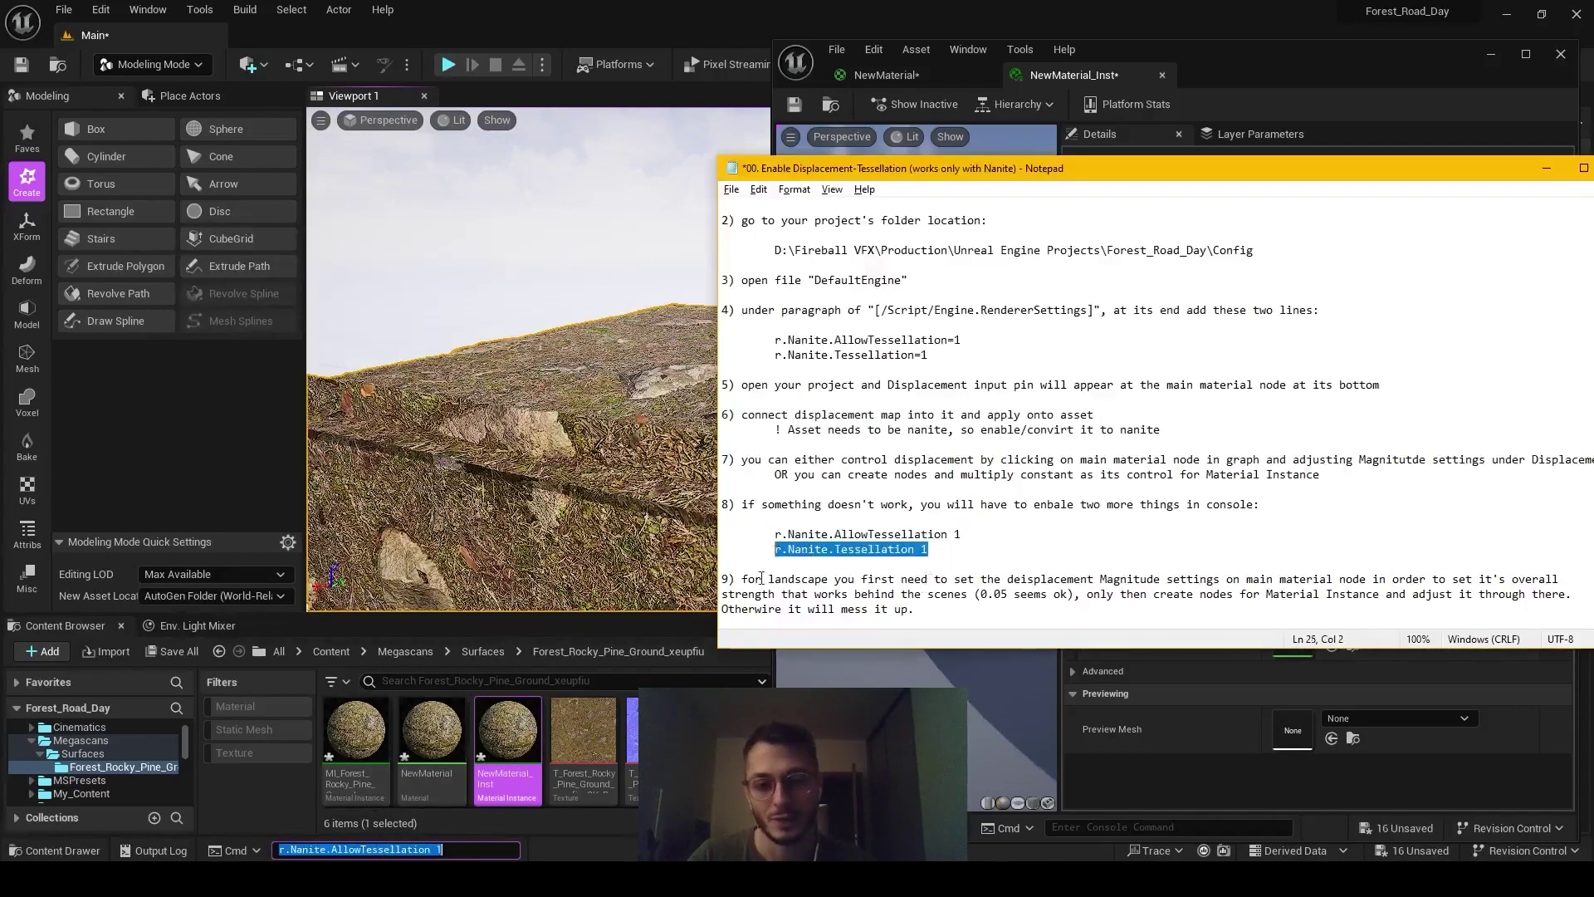
{"action": "key", "text": "ctrl+c"}
{"action": "left_click", "coordinate": [465, 849]}
{"action": "key", "text": "ctrl+a"}
{"action": "key", "text": "ctrl+v"}
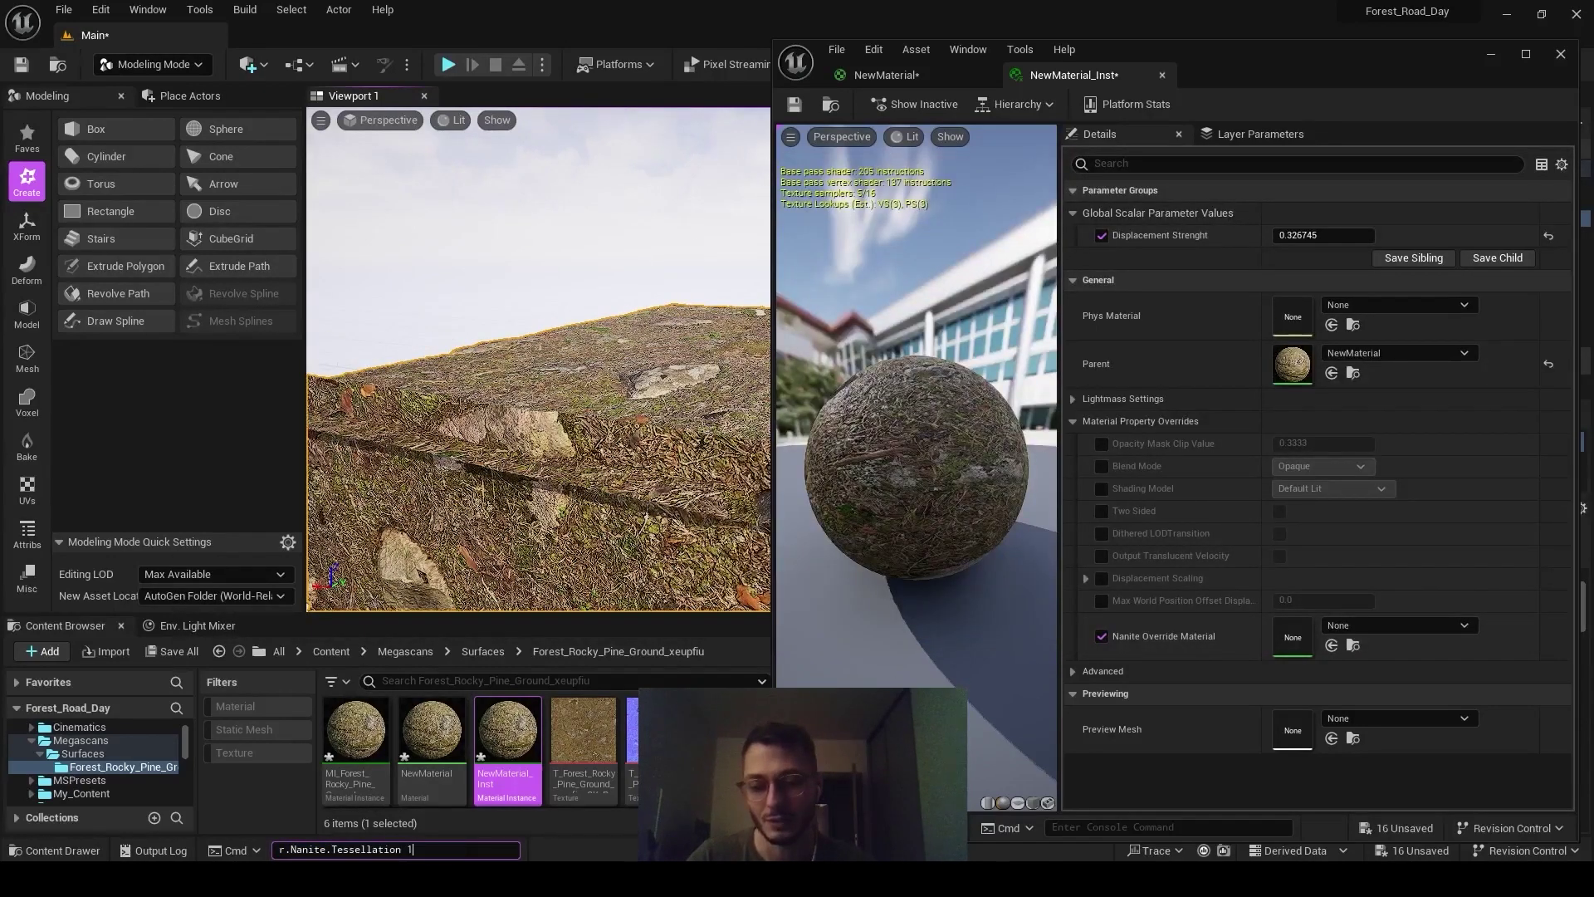
{"action": "key", "text": "ctrl+a"}
{"action": "key", "text": "Return"}
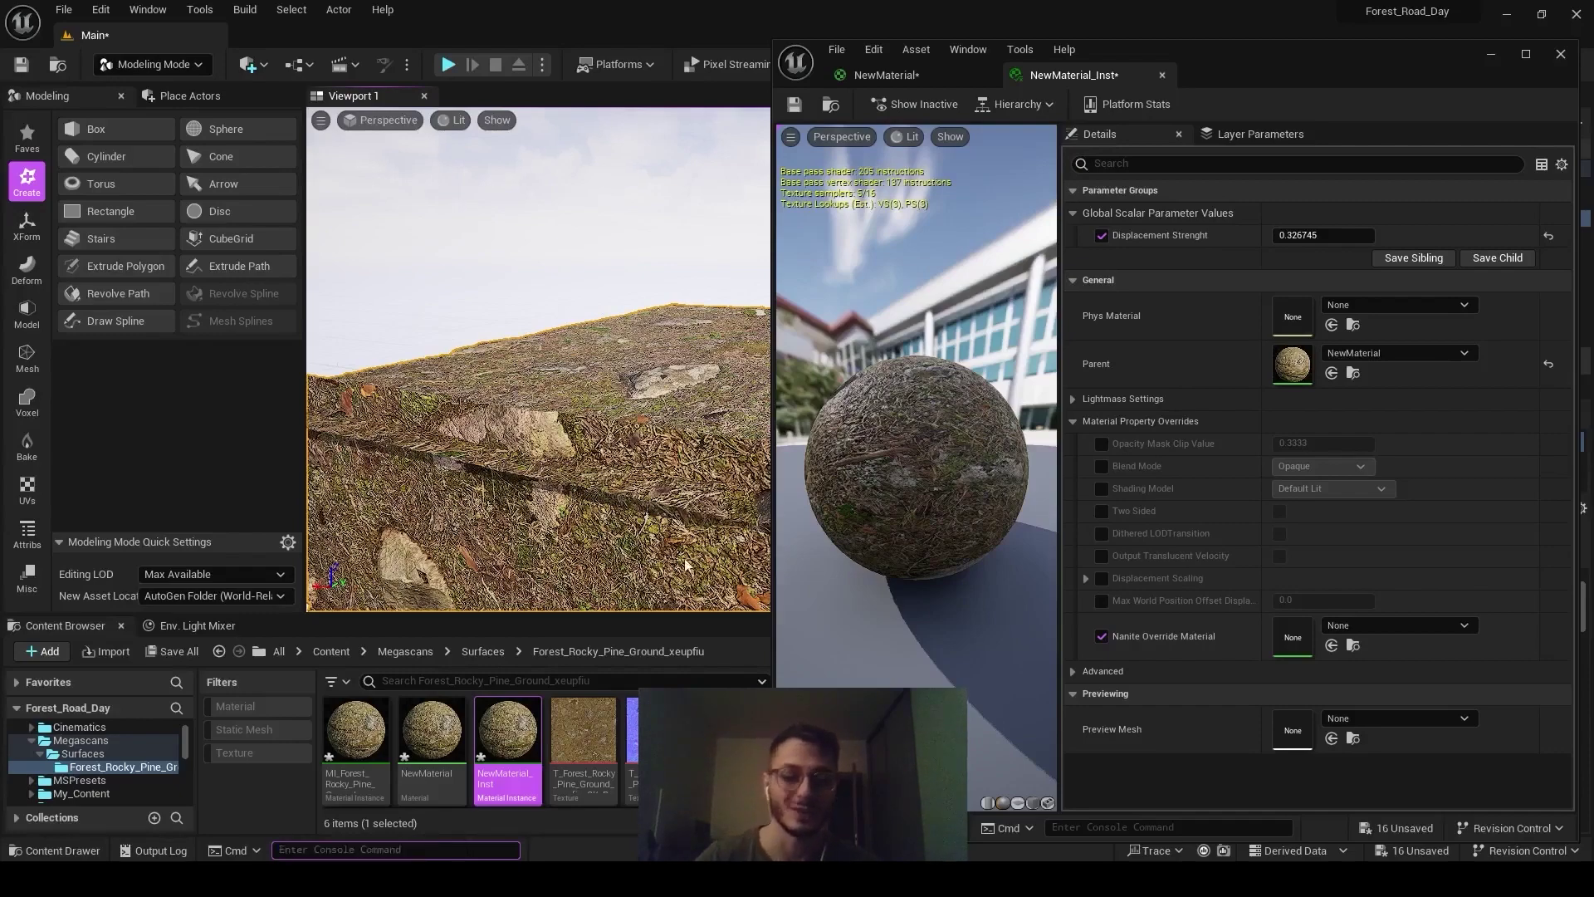
Consult the landscape point in the notes, and move the material editor aside to look over the cube and its surroundings
{"action": "key", "text": "alt+Tab"}
{"action": "left_click", "coordinate": [963, 581]}
{"action": "right_click_drag", "start_coordinate": [638, 423], "coordinate": [908, 191]}
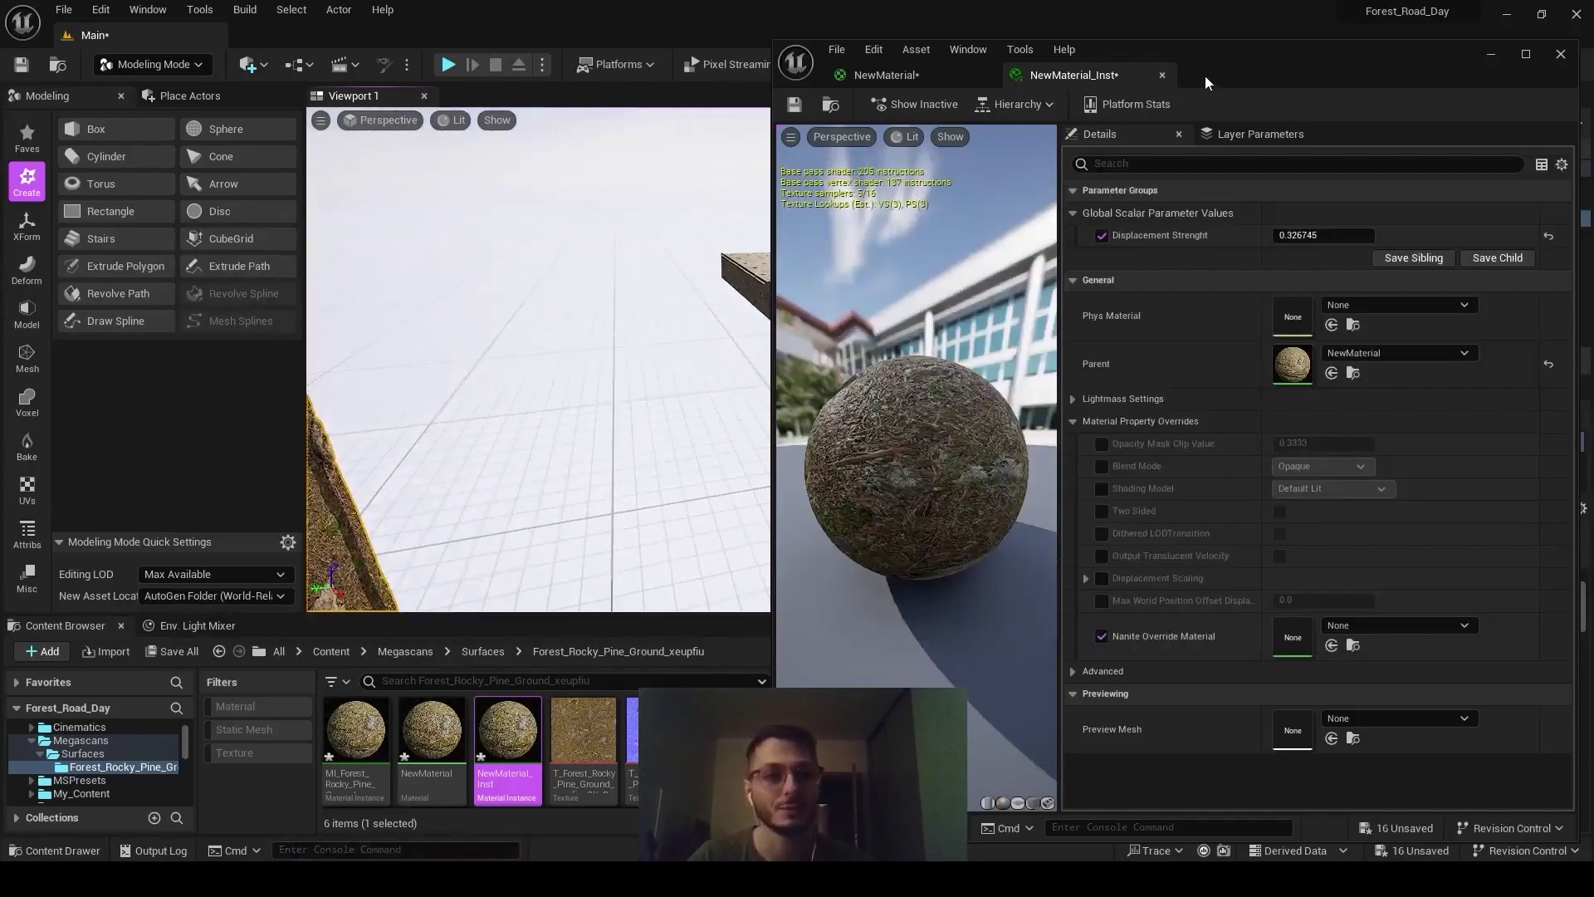
{"action": "left_click_drag", "start_coordinate": [1211, 68], "coordinate": [1530, 187]}
{"action": "mouse_move", "coordinate": [733, 321]}
{"action": "right_mouse_down"}
{"action": "mouse_move", "coordinate": [780, 321]}
{"action": "mouse_move", "coordinate": [734, 321]}
{"action": "right_mouse_up"}
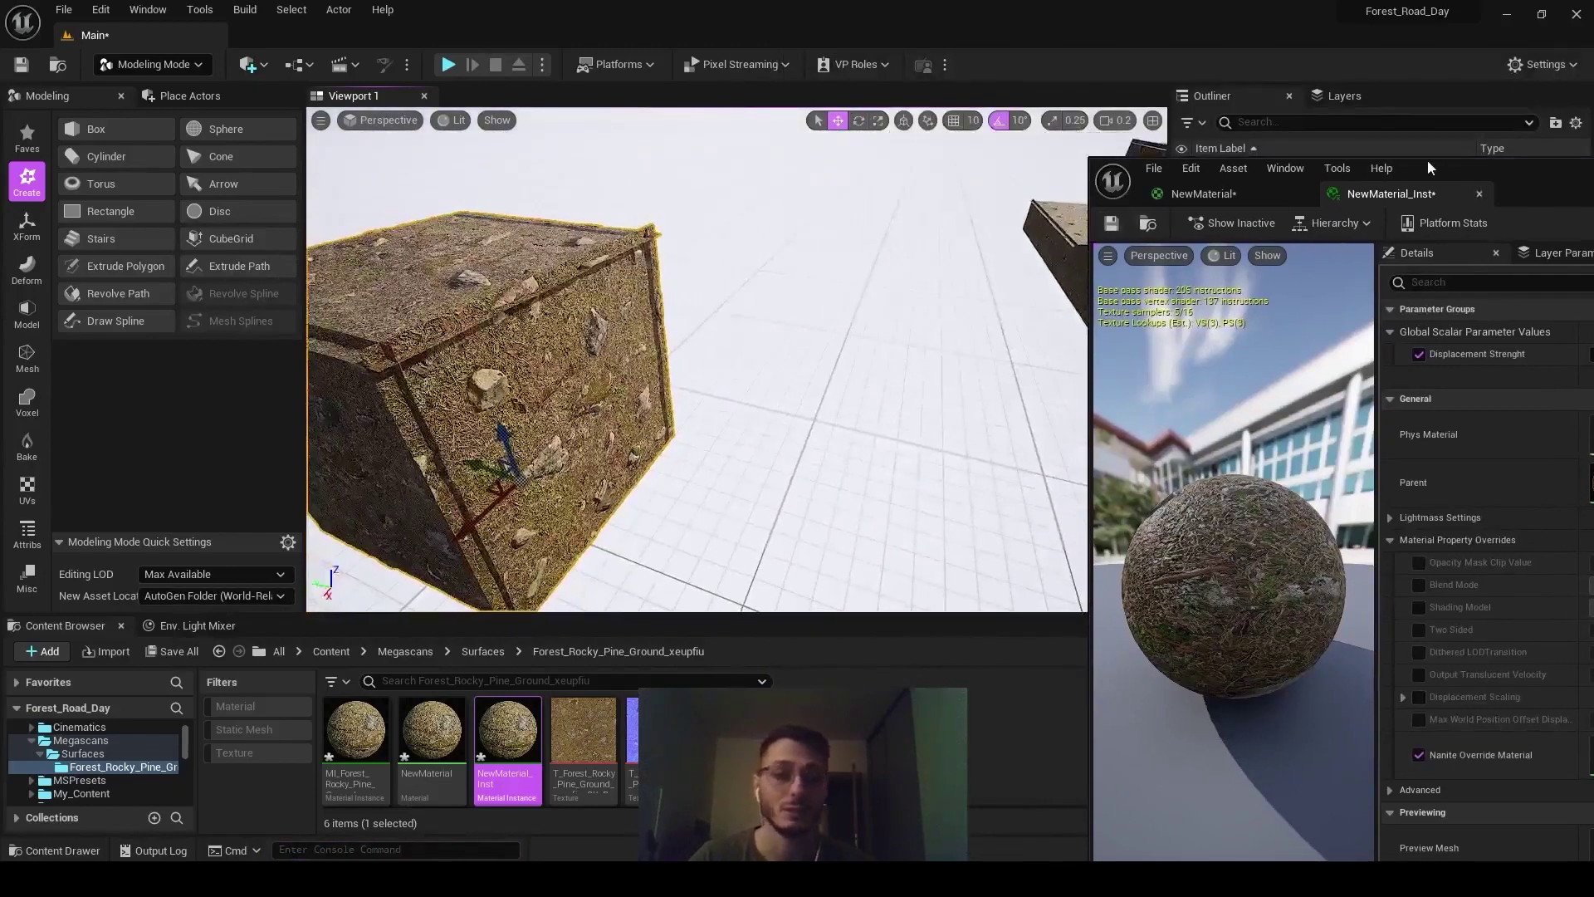
{"action": "left_click_drag", "start_coordinate": [1520, 177], "coordinate": [1462, 170]}
{"action": "right_click_drag", "start_coordinate": [830, 323], "coordinate": [955, 324]}
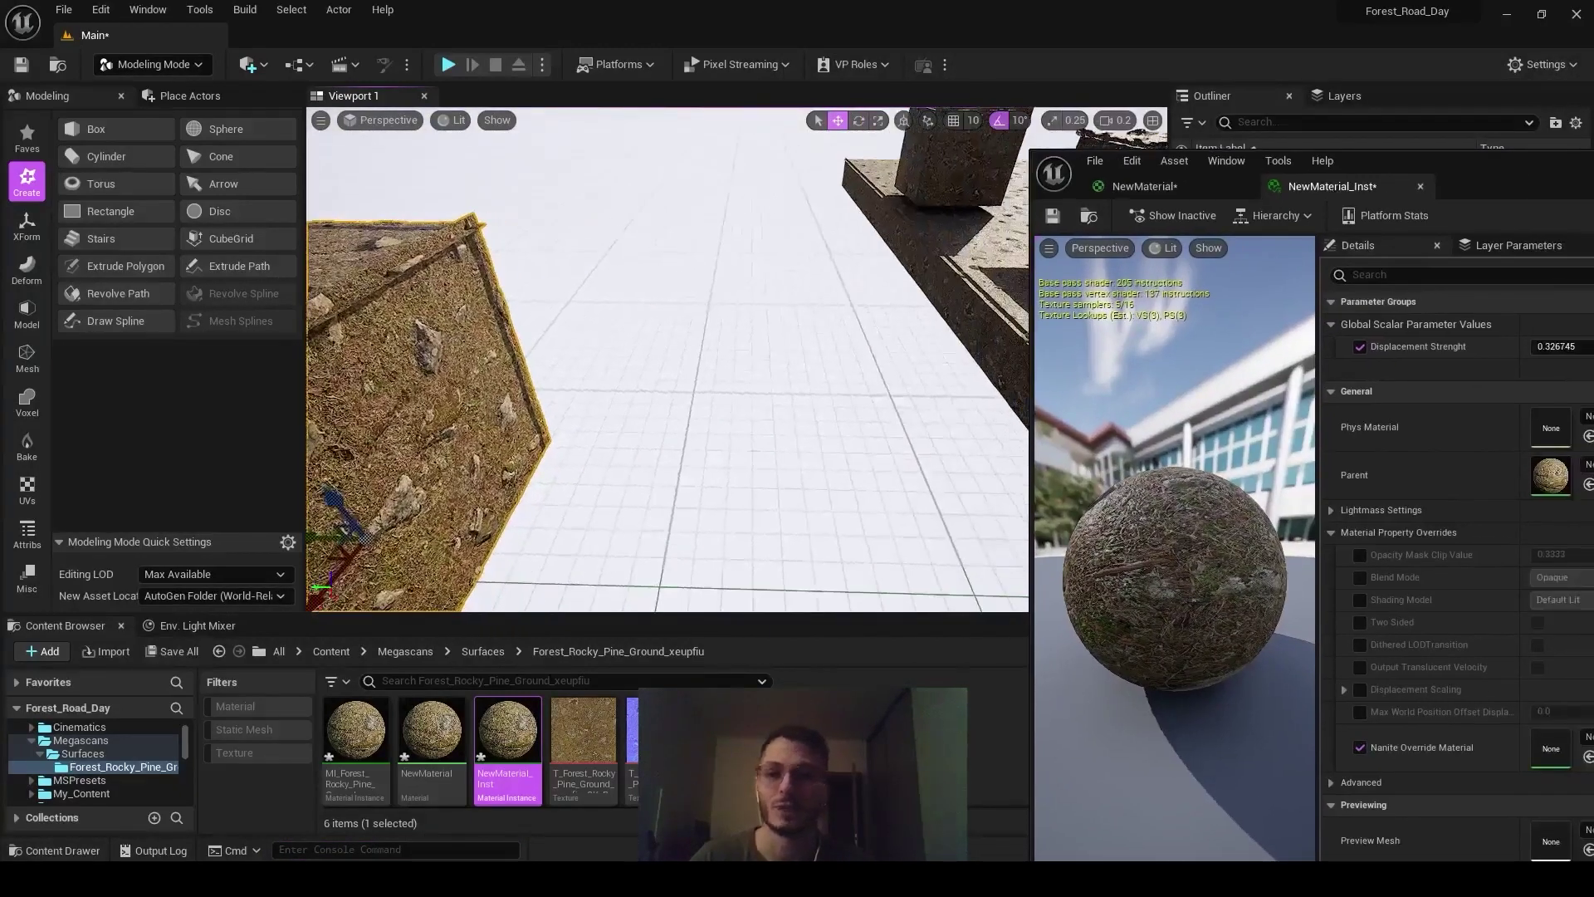
Add a landscape to the level and assign NewMaterial_Inst as its Landscape Material
{"action": "left_click", "coordinate": [123, 71]}
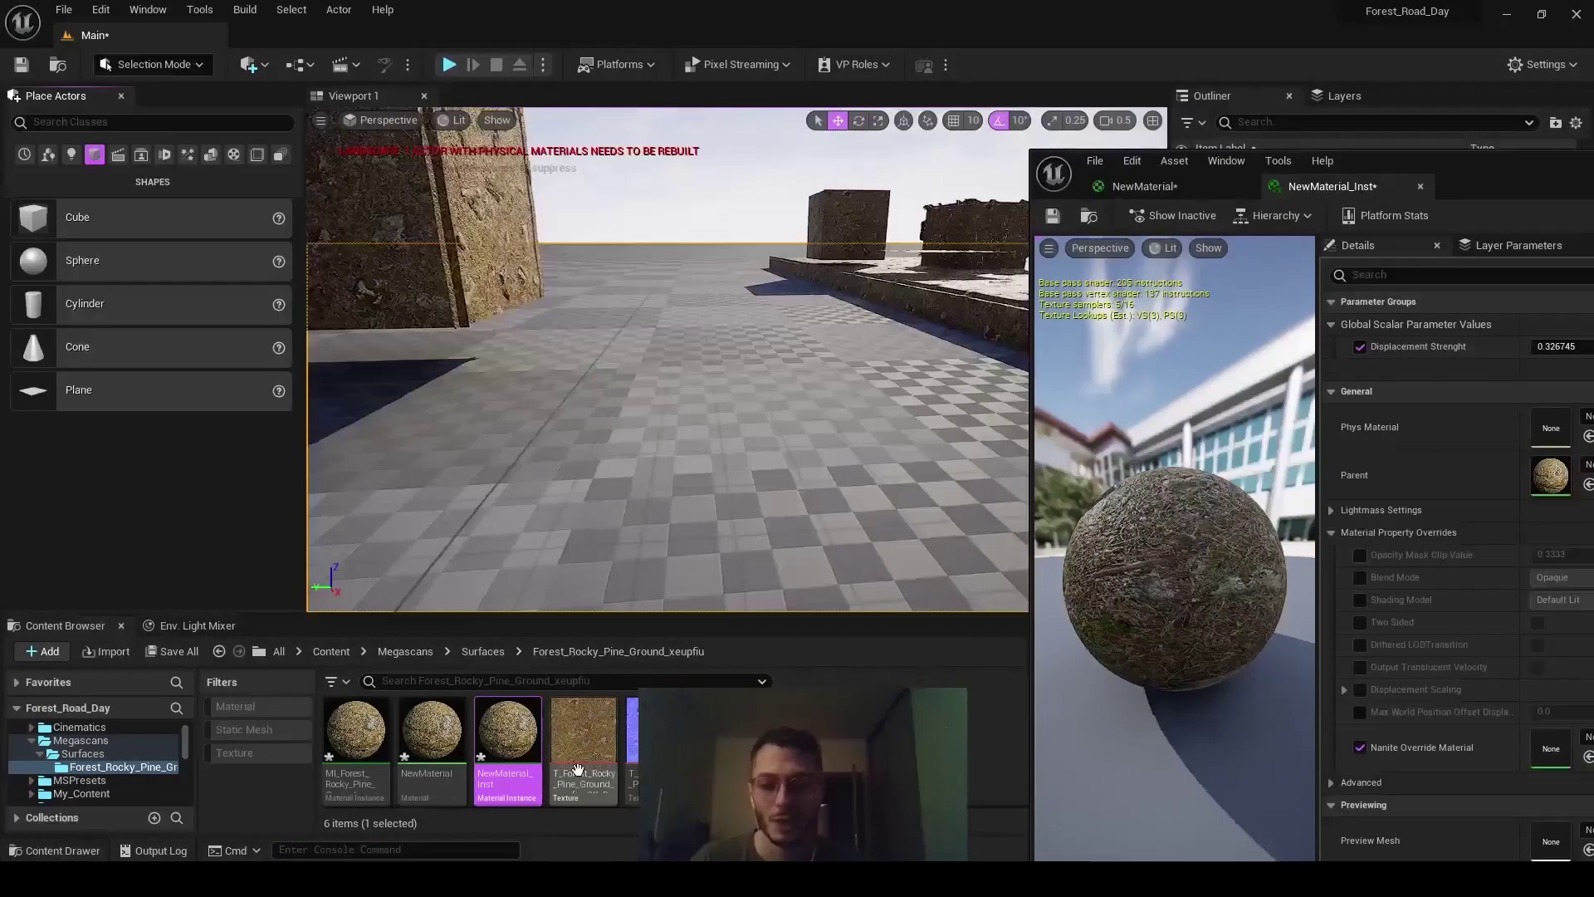
{"action": "left_click_drag", "start_coordinate": [513, 747], "coordinate": [524, 716]}
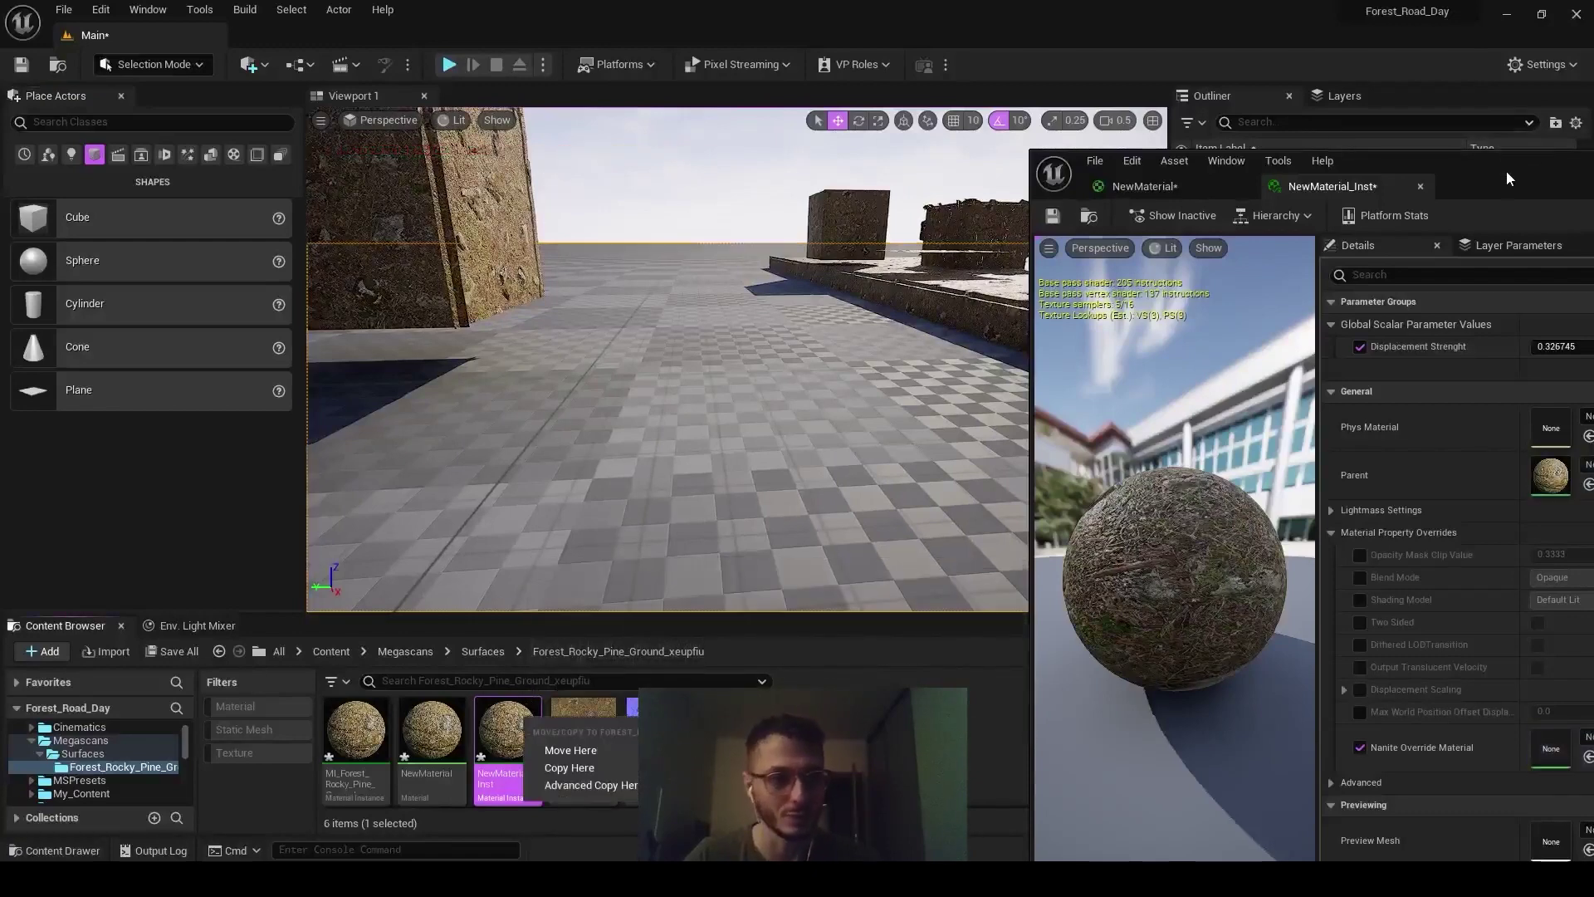
{"action": "left_click_drag", "start_coordinate": [1508, 179], "coordinate": [363, 156]}
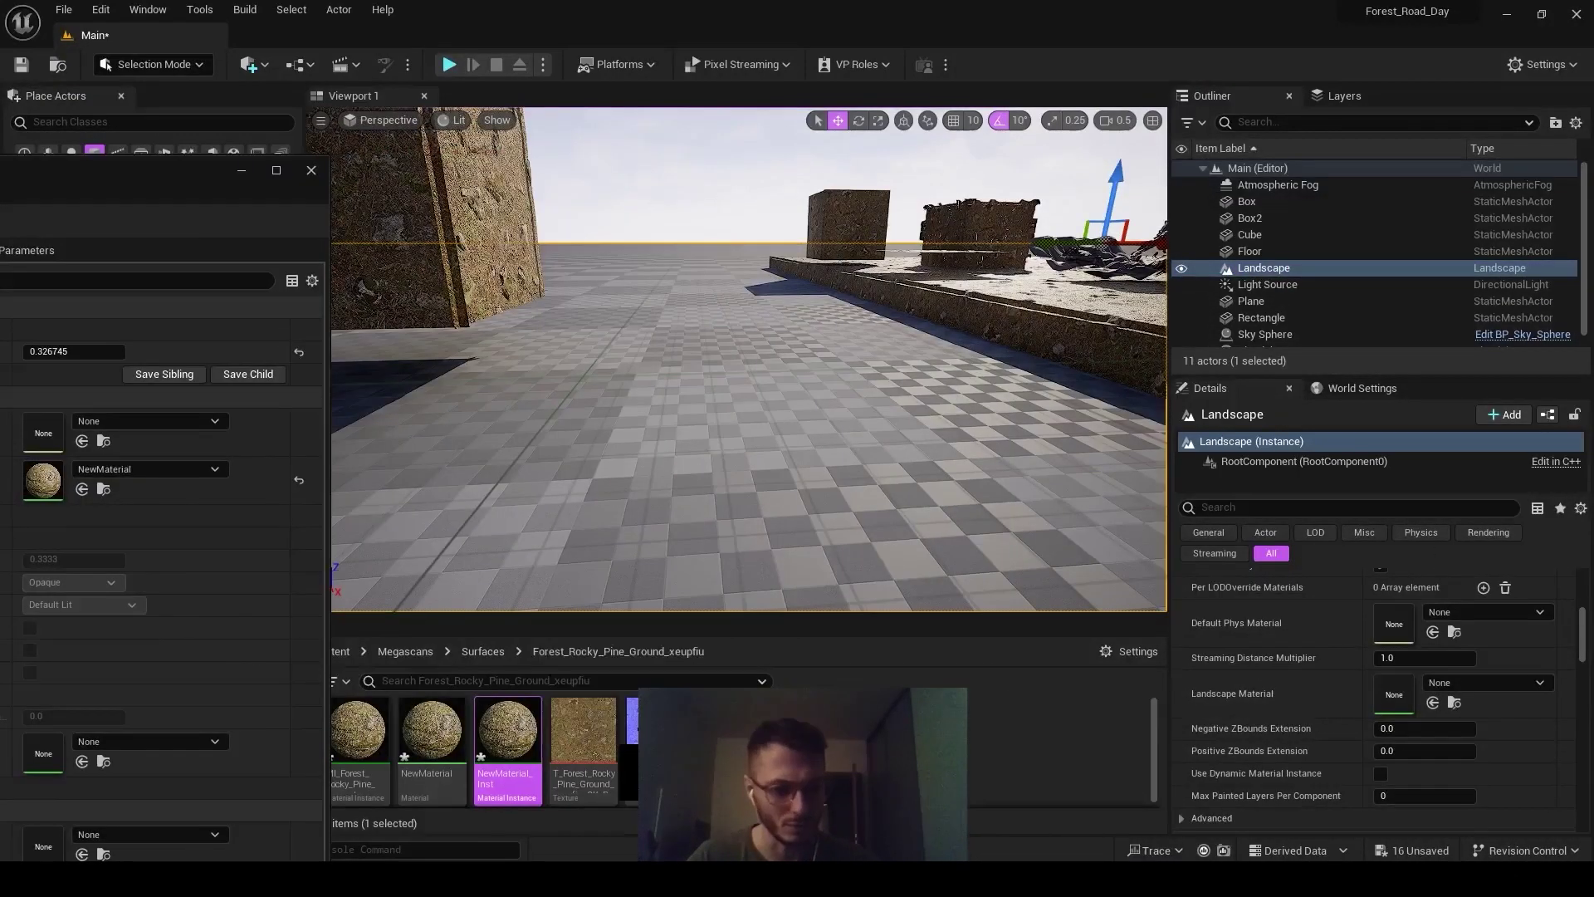
{"action": "left_click_drag", "start_coordinate": [508, 735], "coordinate": [1357, 693]}
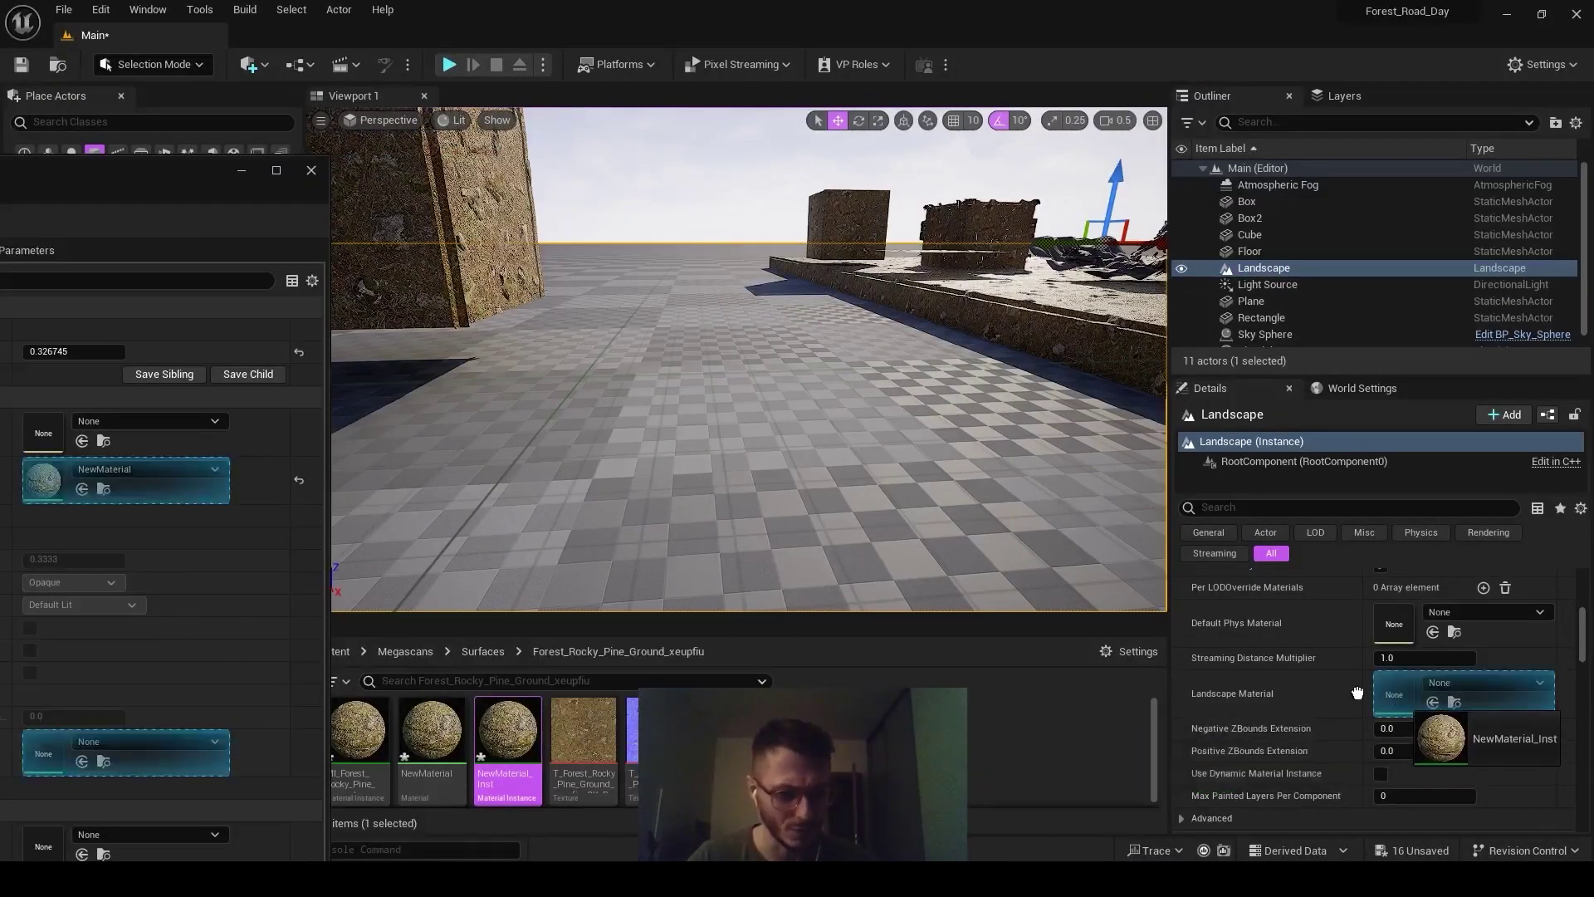
Filter the landscape's details by "nanite", enable Nanite and build its Nanite data
{"action": "left_click", "coordinate": [1302, 514]}
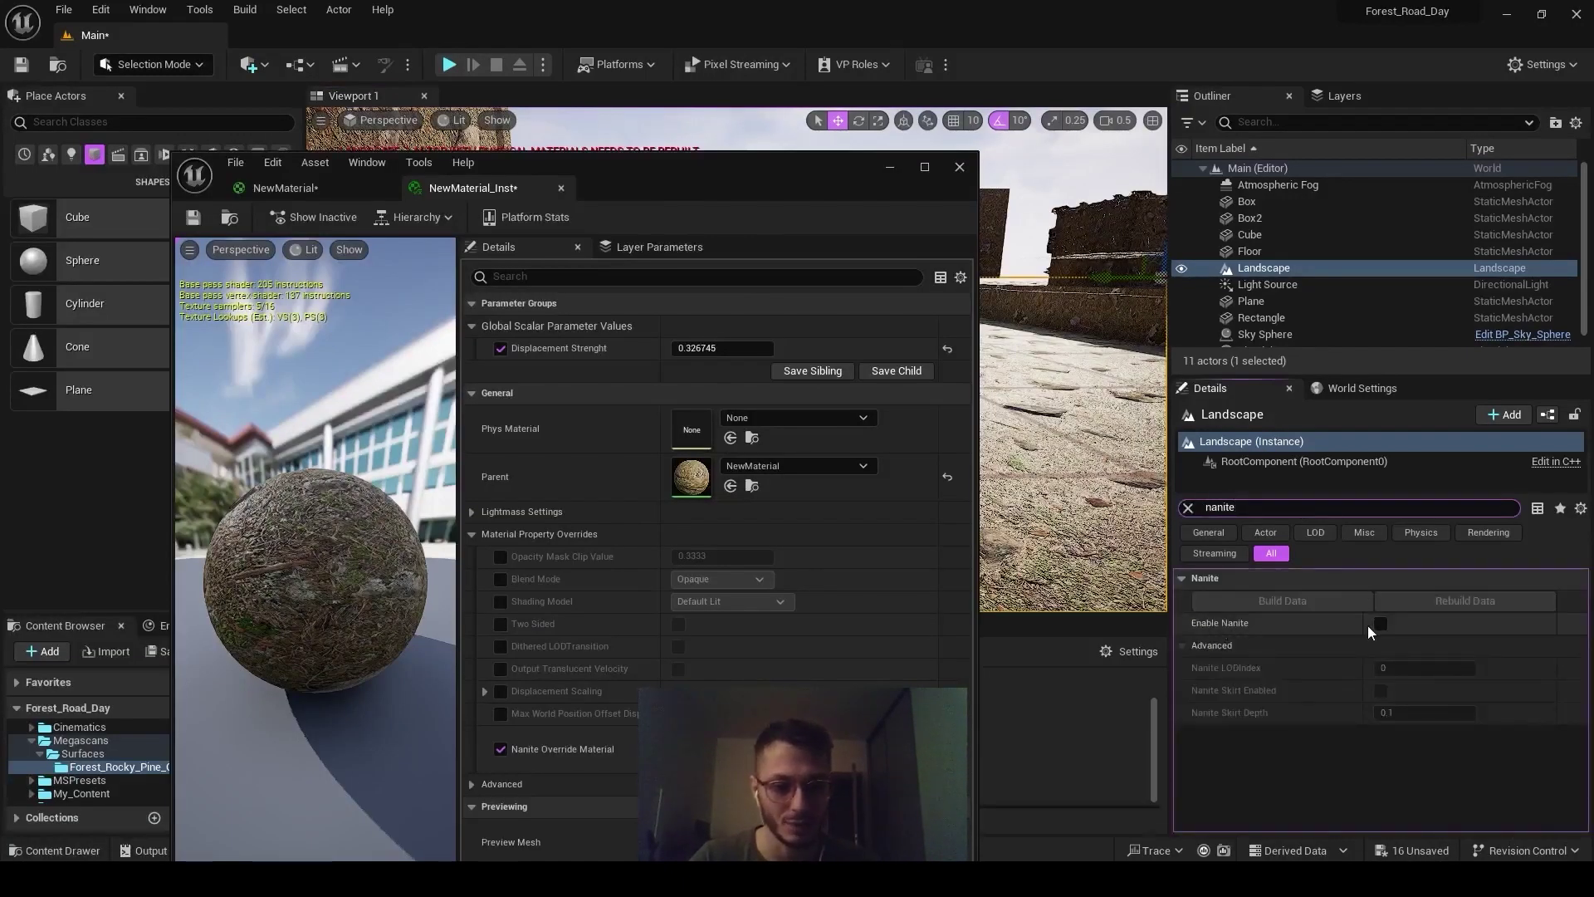
{"action": "left_click", "coordinate": [1378, 623]}
{"action": "left_click", "coordinate": [1345, 602]}
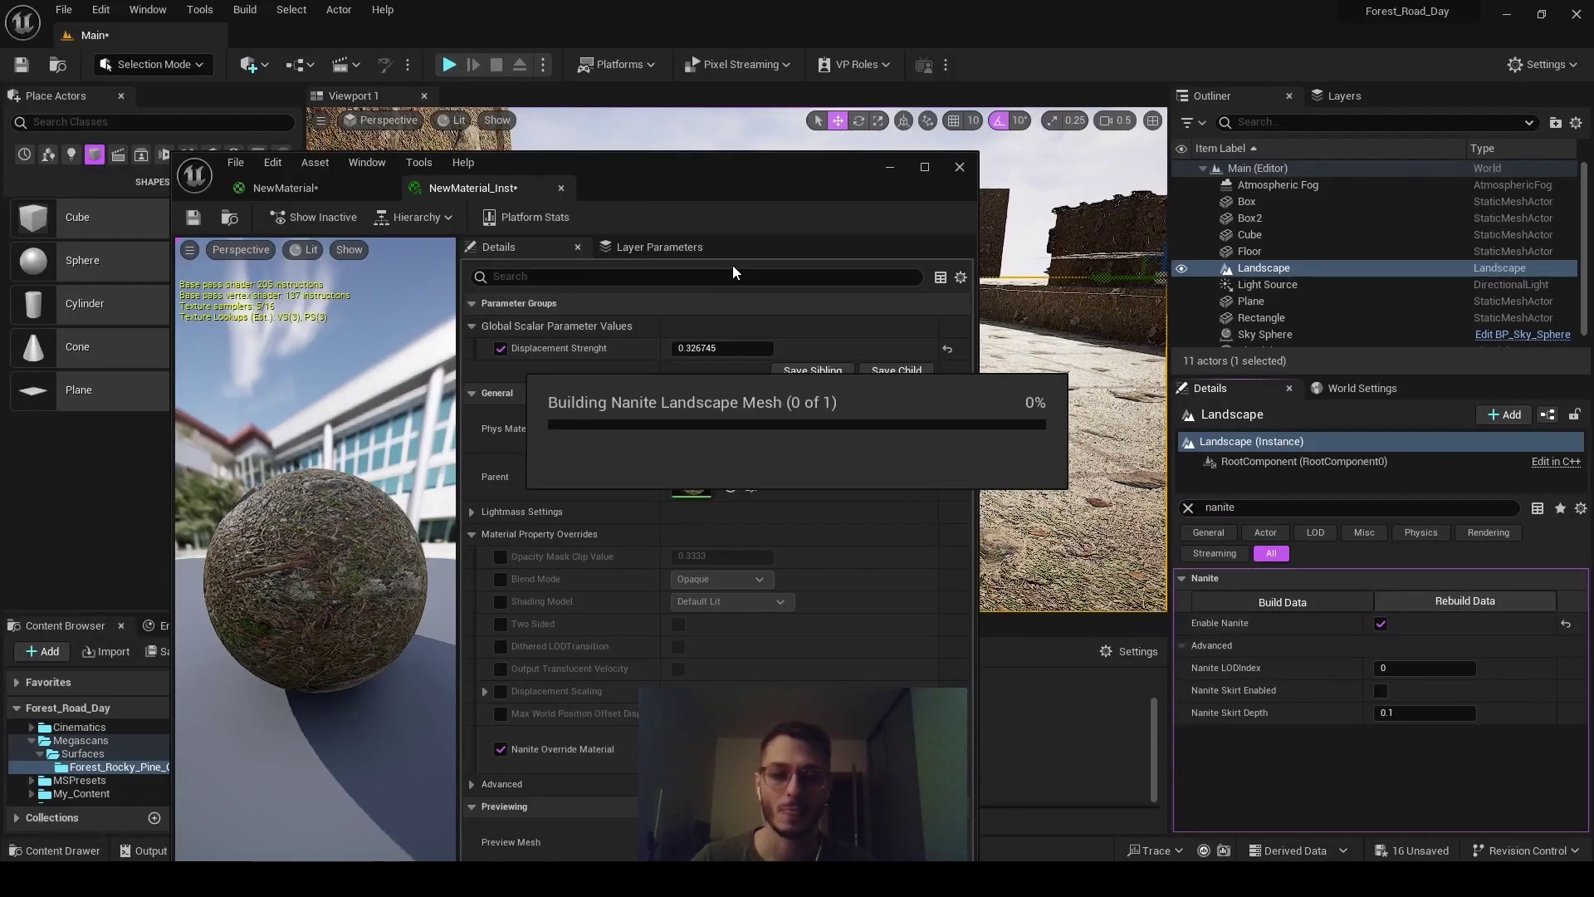
Try a Displacement Strenght of about -10.2 in NewMaterial_Inst and reset the parameter to its default
{"action": "left_click_drag", "start_coordinate": [799, 171], "coordinate": [1355, 536]}
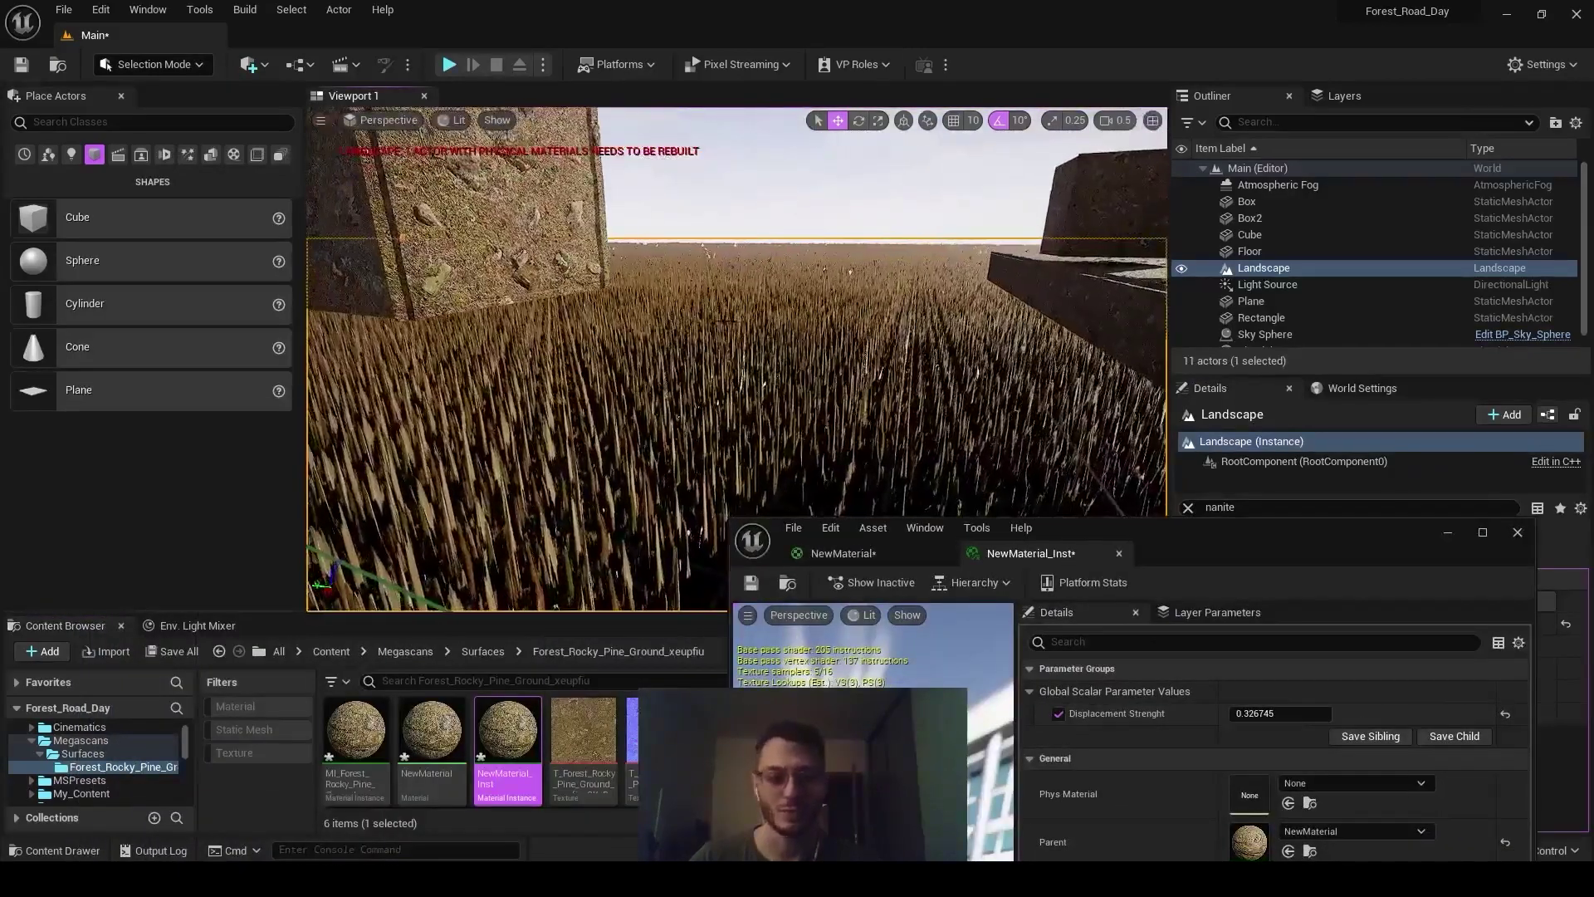
{"action": "left_click_drag", "start_coordinate": [1203, 565], "coordinate": [1306, 266]}
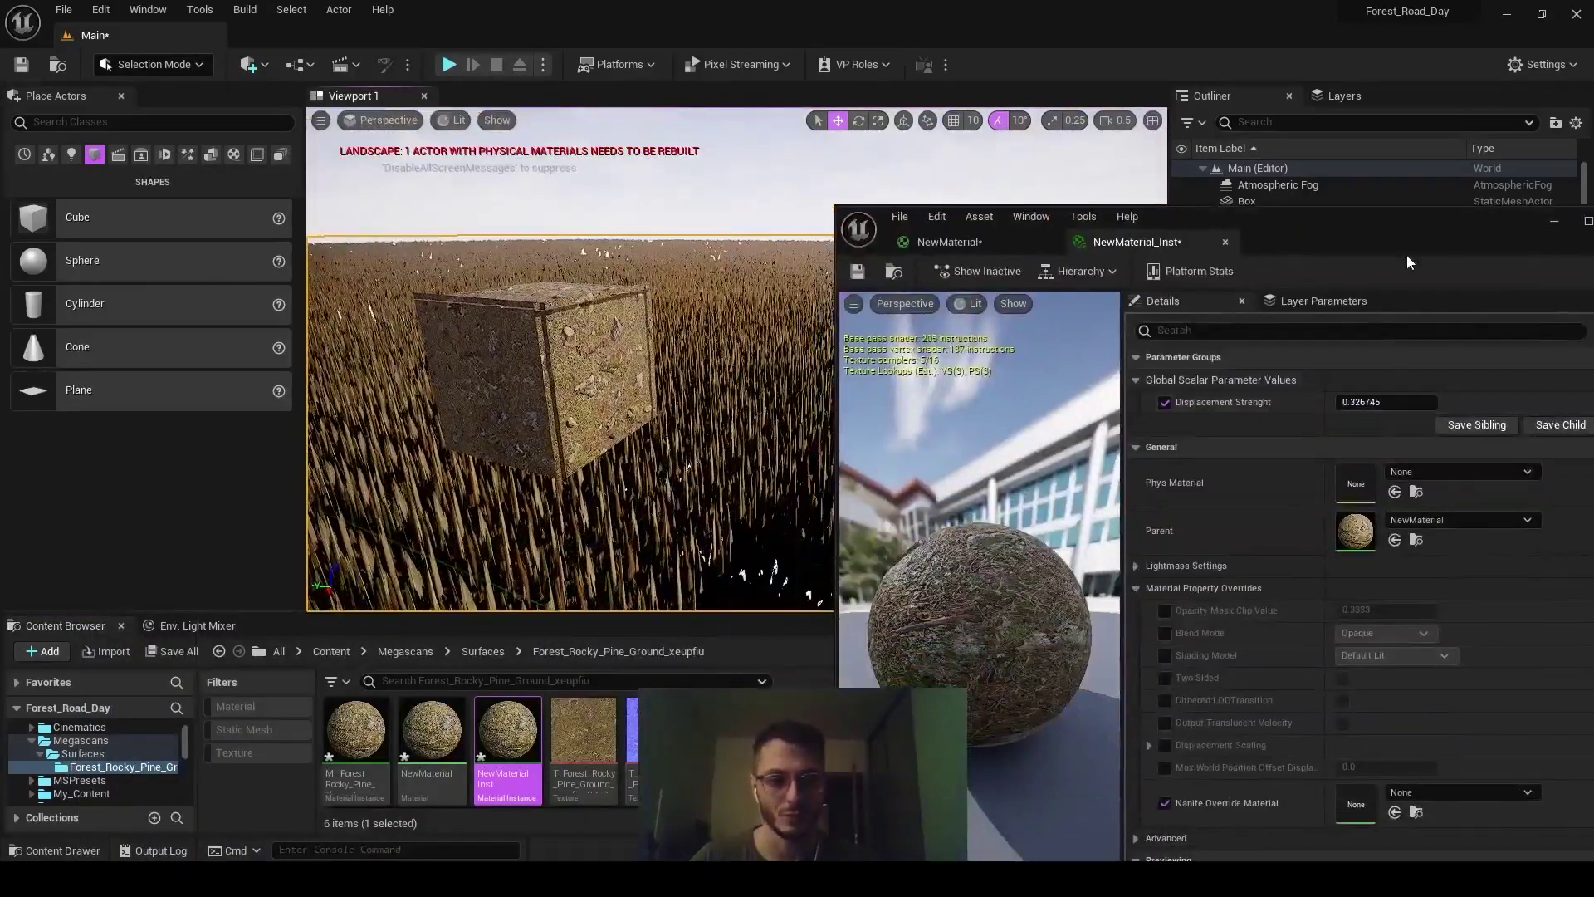
{"action": "left_click_drag", "start_coordinate": [1413, 224], "coordinate": [1294, 192]}
{"action": "left_click", "coordinate": [1494, 369]}
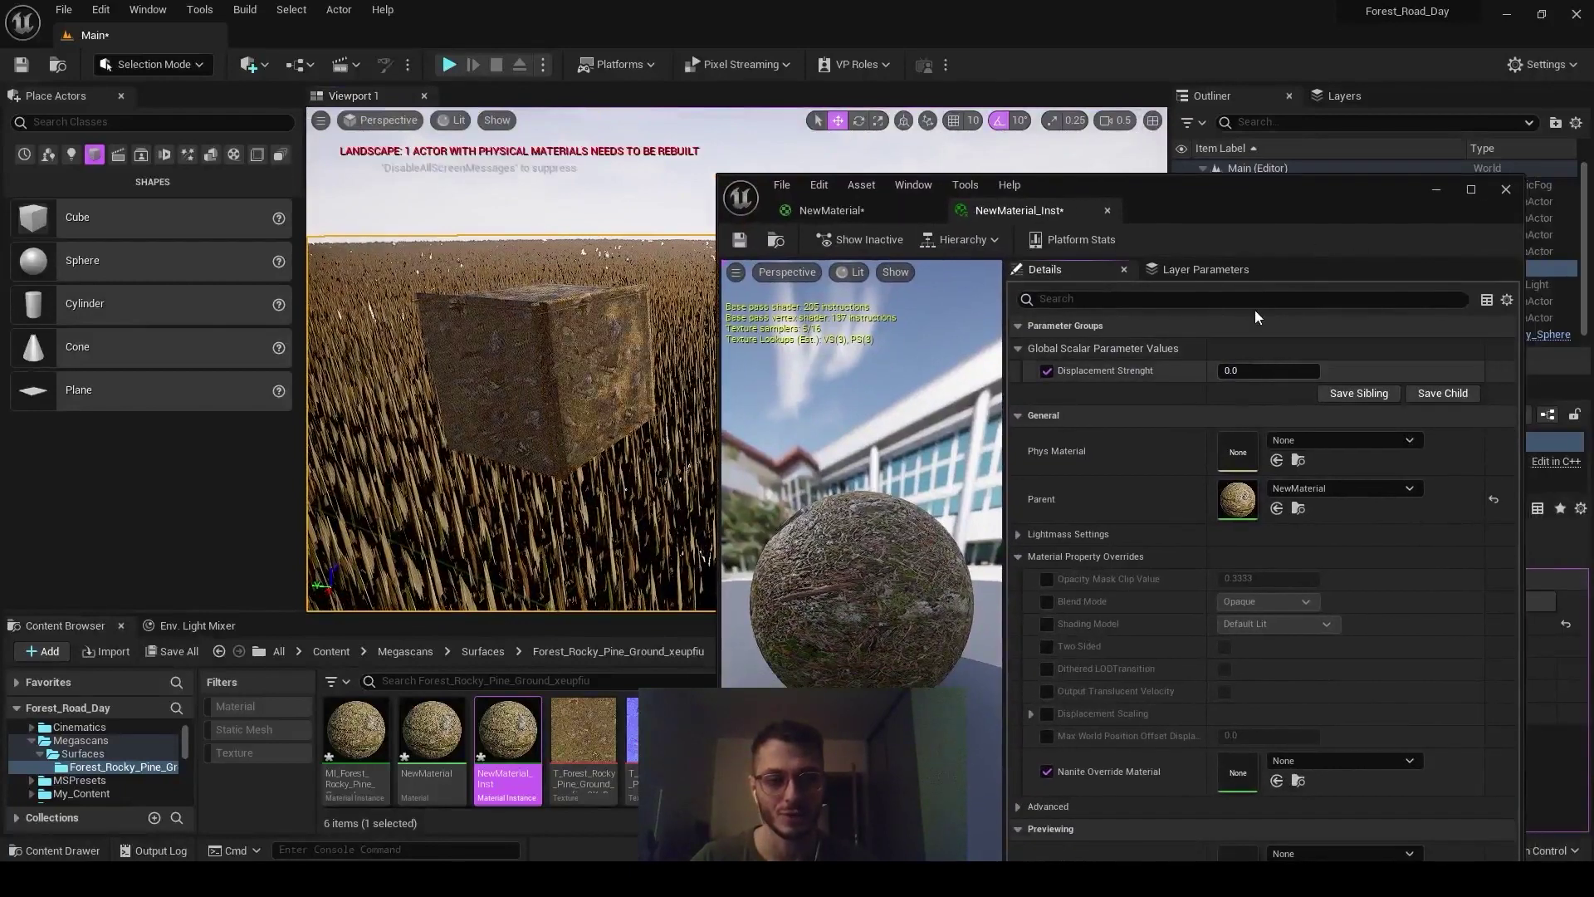
{"action": "left_click_drag", "start_coordinate": [1249, 371], "coordinate": [1217, 370]}
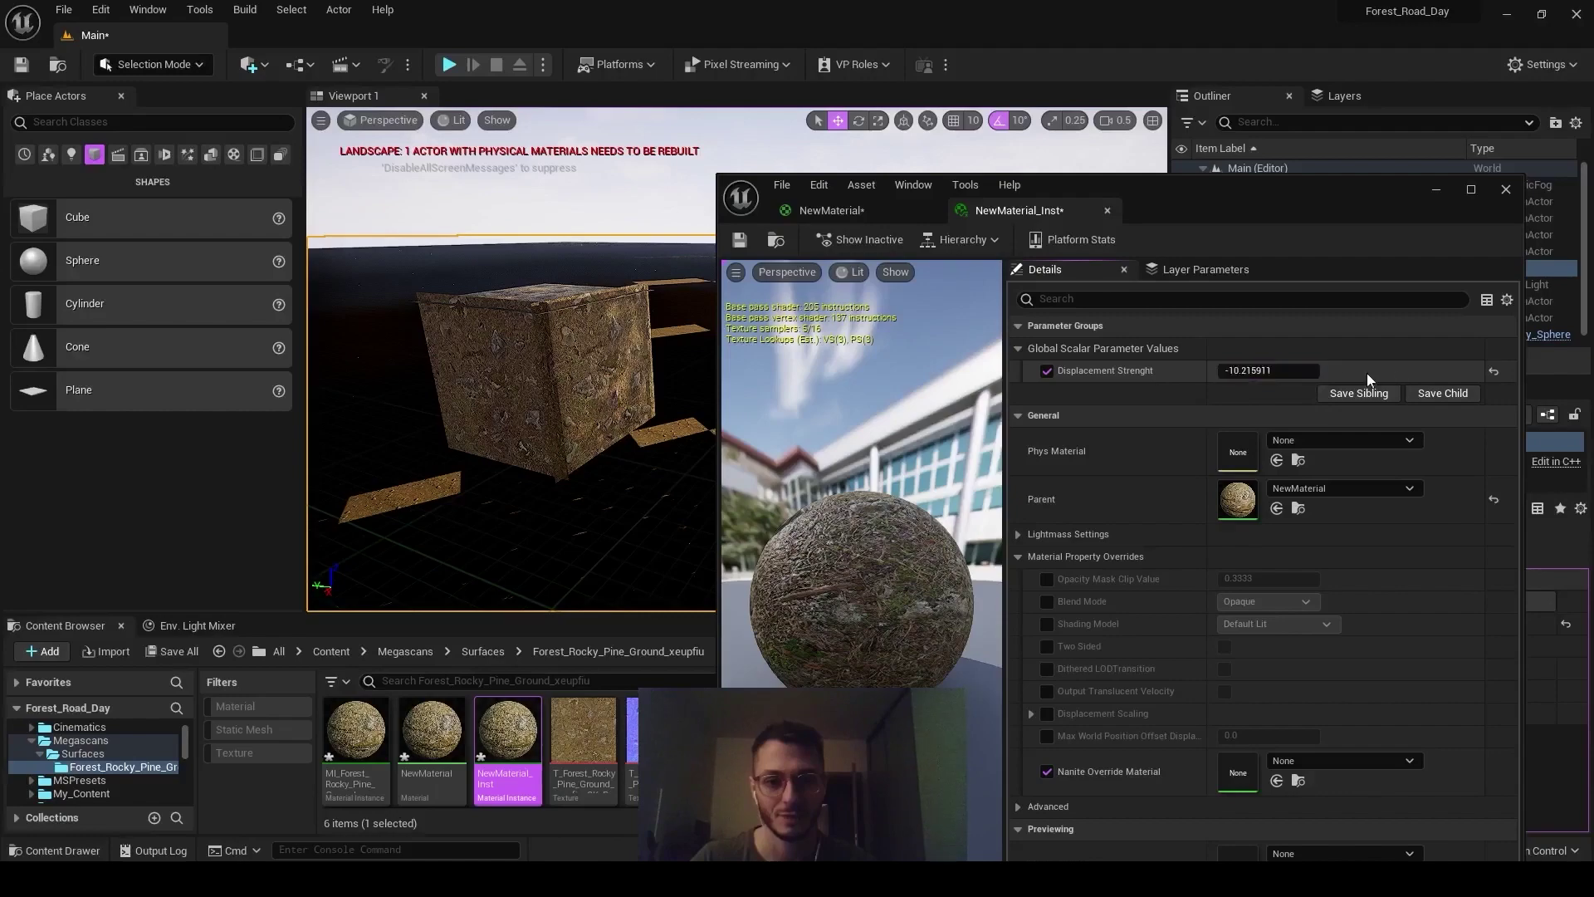
{"action": "left_click", "coordinate": [1494, 370]}
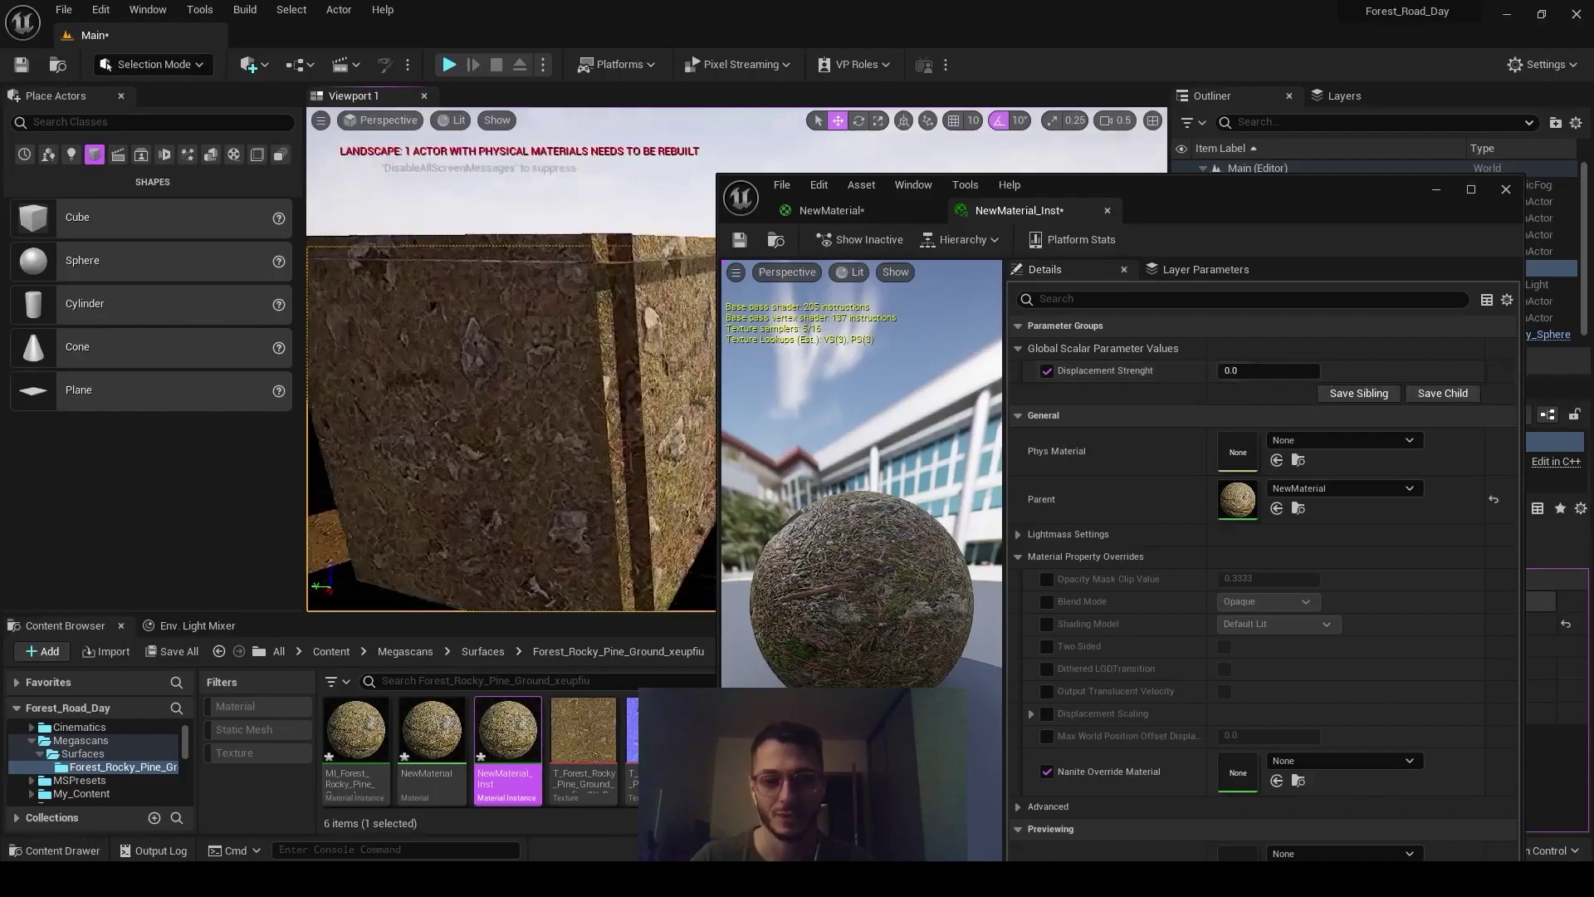
Set the Displacement Strenght of NewMaterial_Inst to 0.256 and examine the displacement on the landscape and cube
{"action": "right_click_drag", "start_coordinate": [511, 358], "coordinate": [573, 415]}
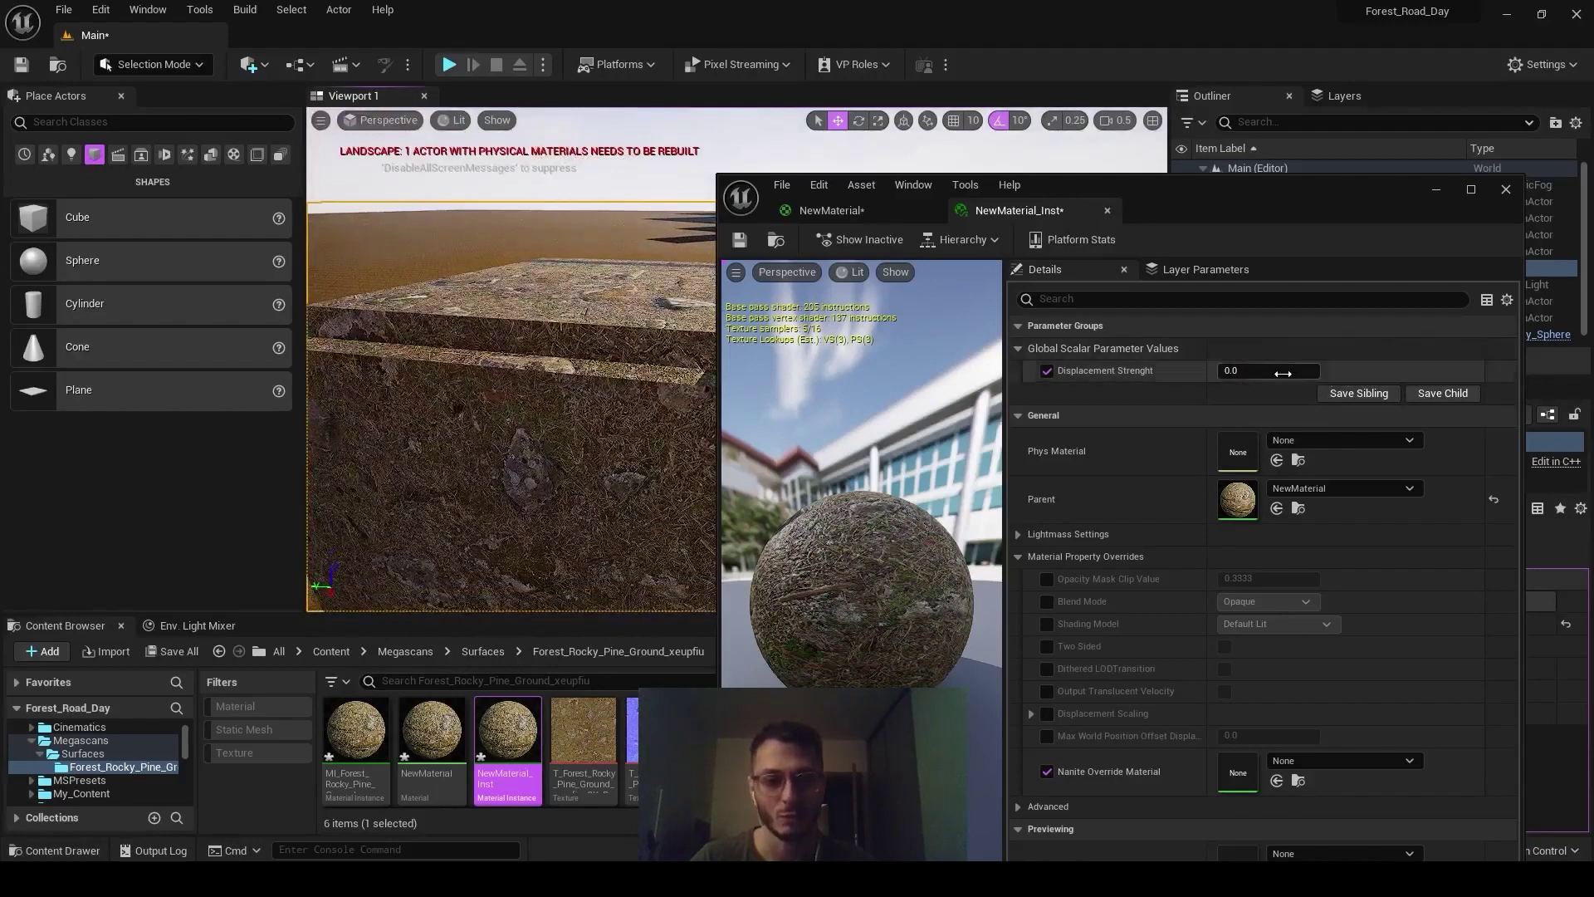
{"action": "left_click_drag", "start_coordinate": [1283, 373], "coordinate": [1304, 373]}
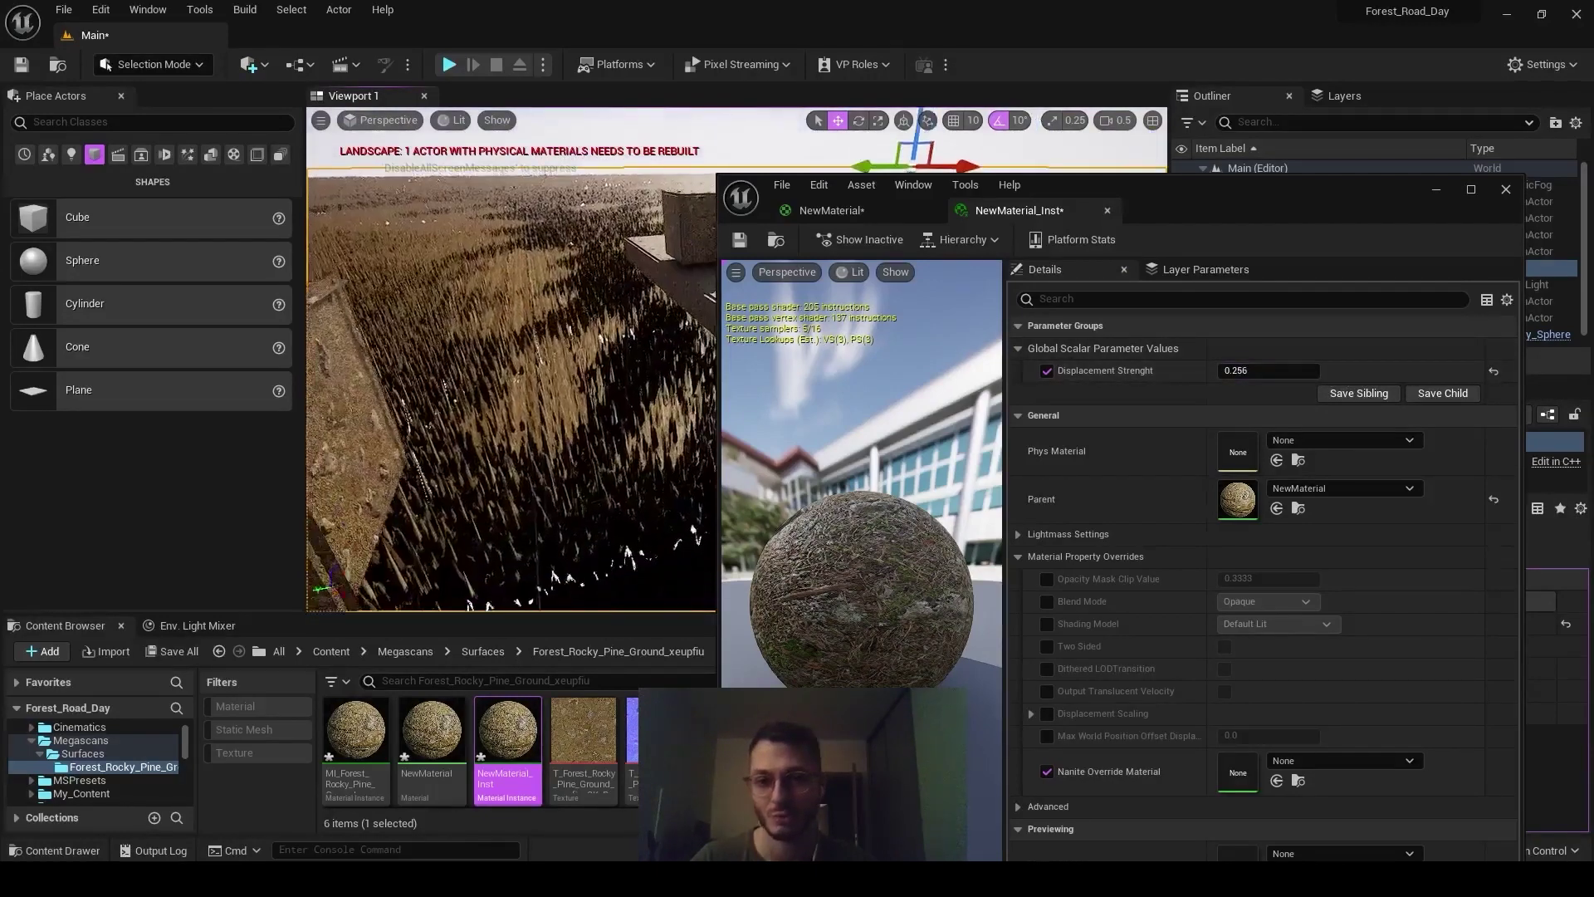
{"action": "right_click_drag", "start_coordinate": [614, 308], "coordinate": [598, 332]}
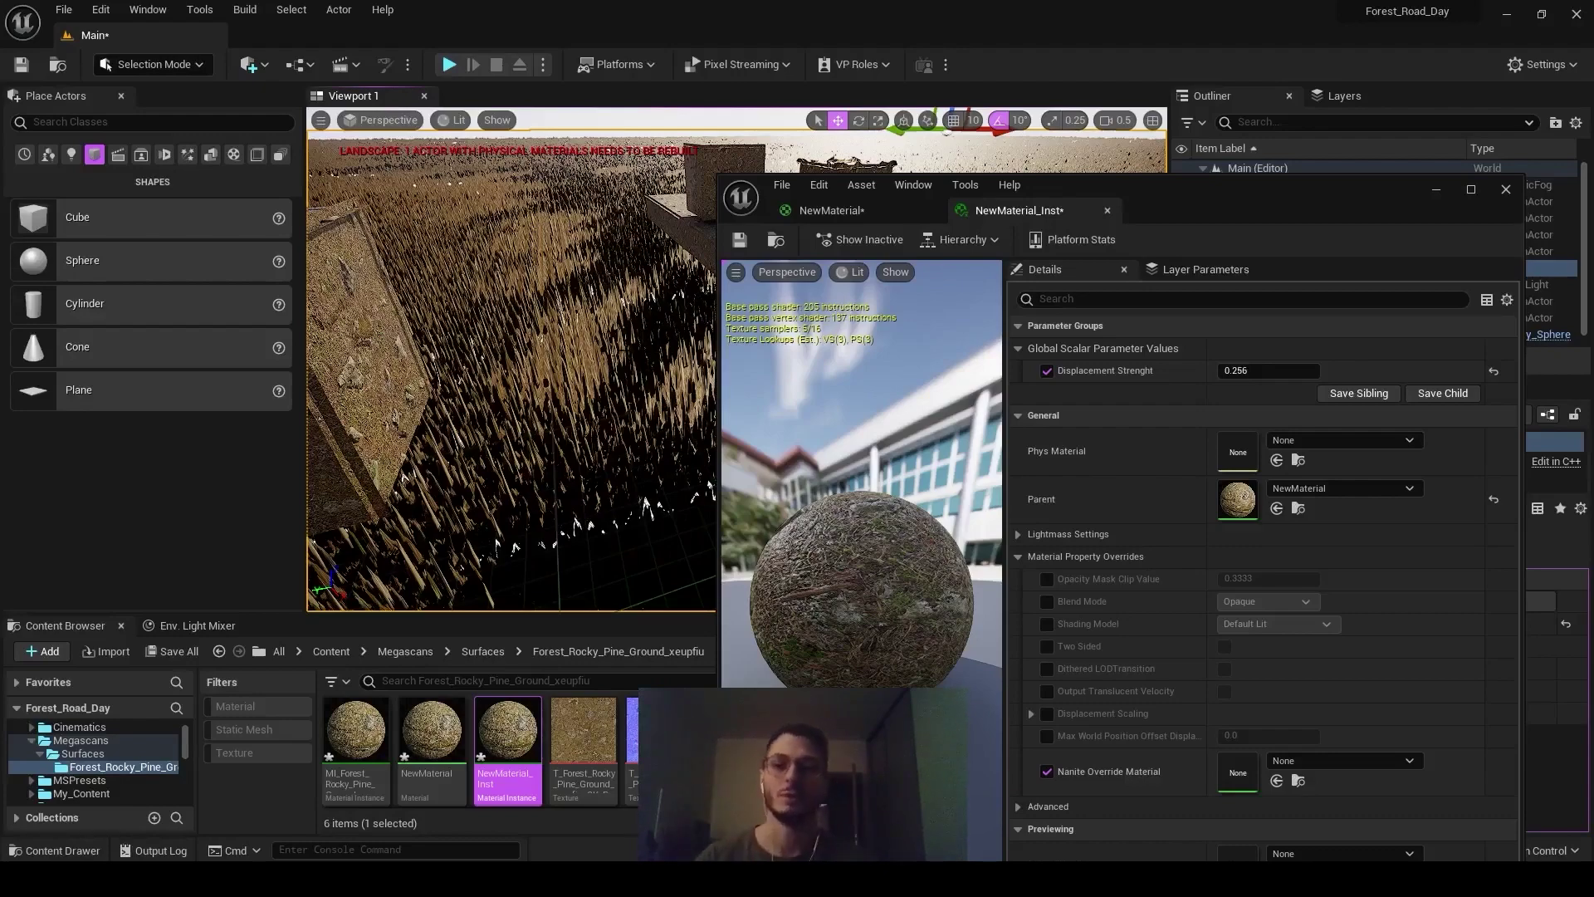
{"action": "mouse_move", "coordinate": [621, 347]}
{"action": "right_mouse_down"}
{"action": "mouse_move", "coordinate": [623, 369]}
{"action": "mouse_move", "coordinate": [606, 347]}
{"action": "mouse_move", "coordinate": [618, 375]}
{"action": "right_mouse_up"}
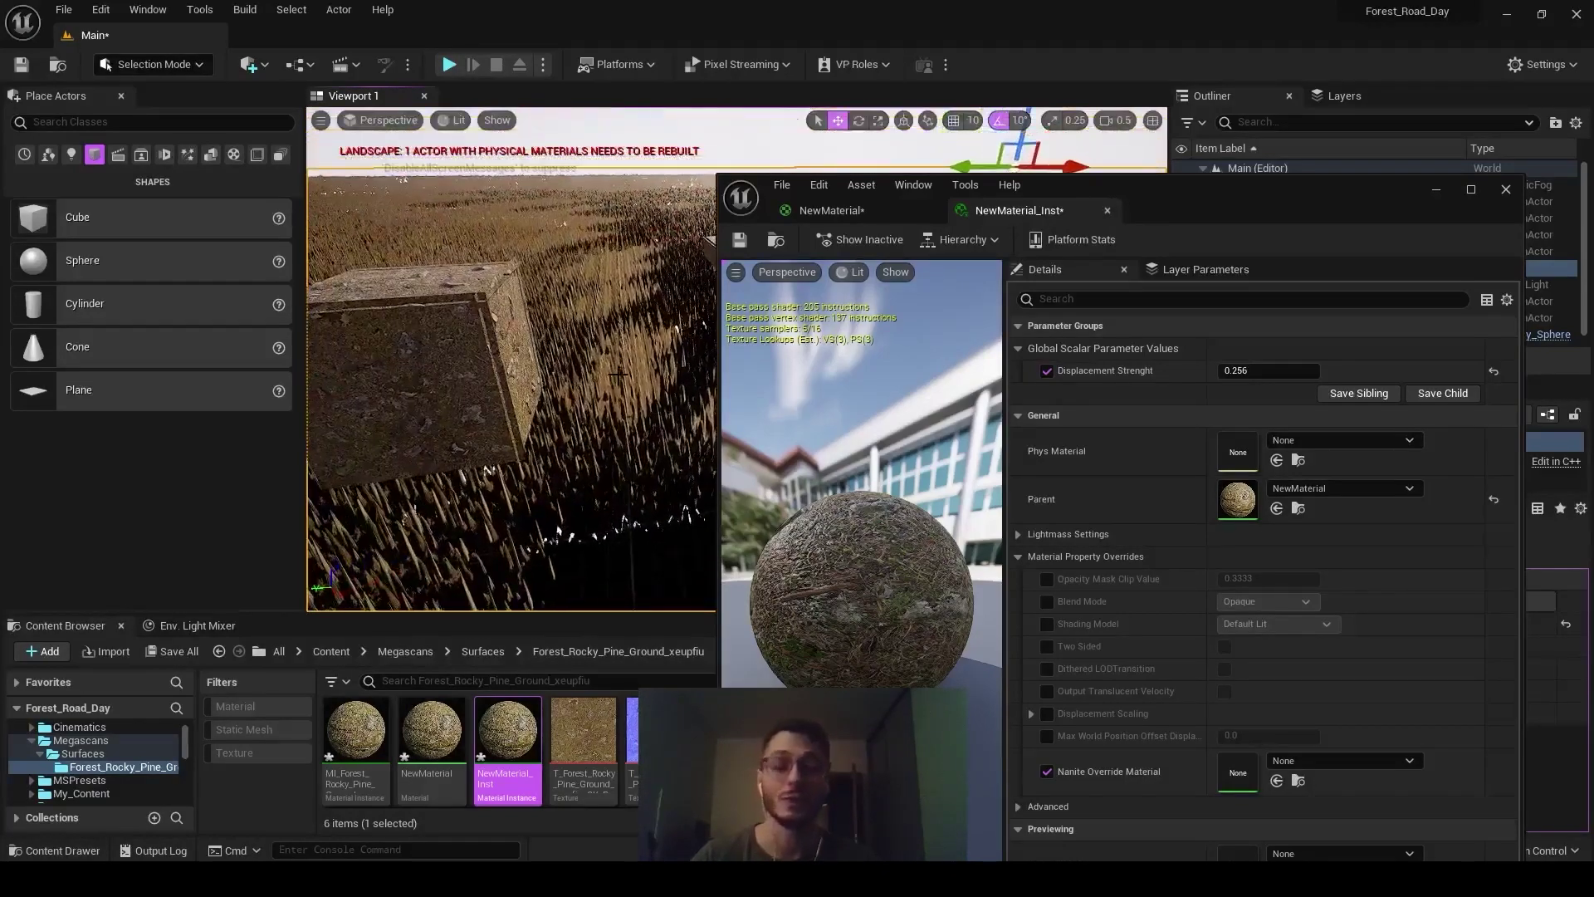
Set the Nanite displacement Magnitude of NewMaterial to 0.05 and apply the change to the material
{"action": "left_click_drag", "start_coordinate": [1090, 203], "coordinate": [1137, 137]}
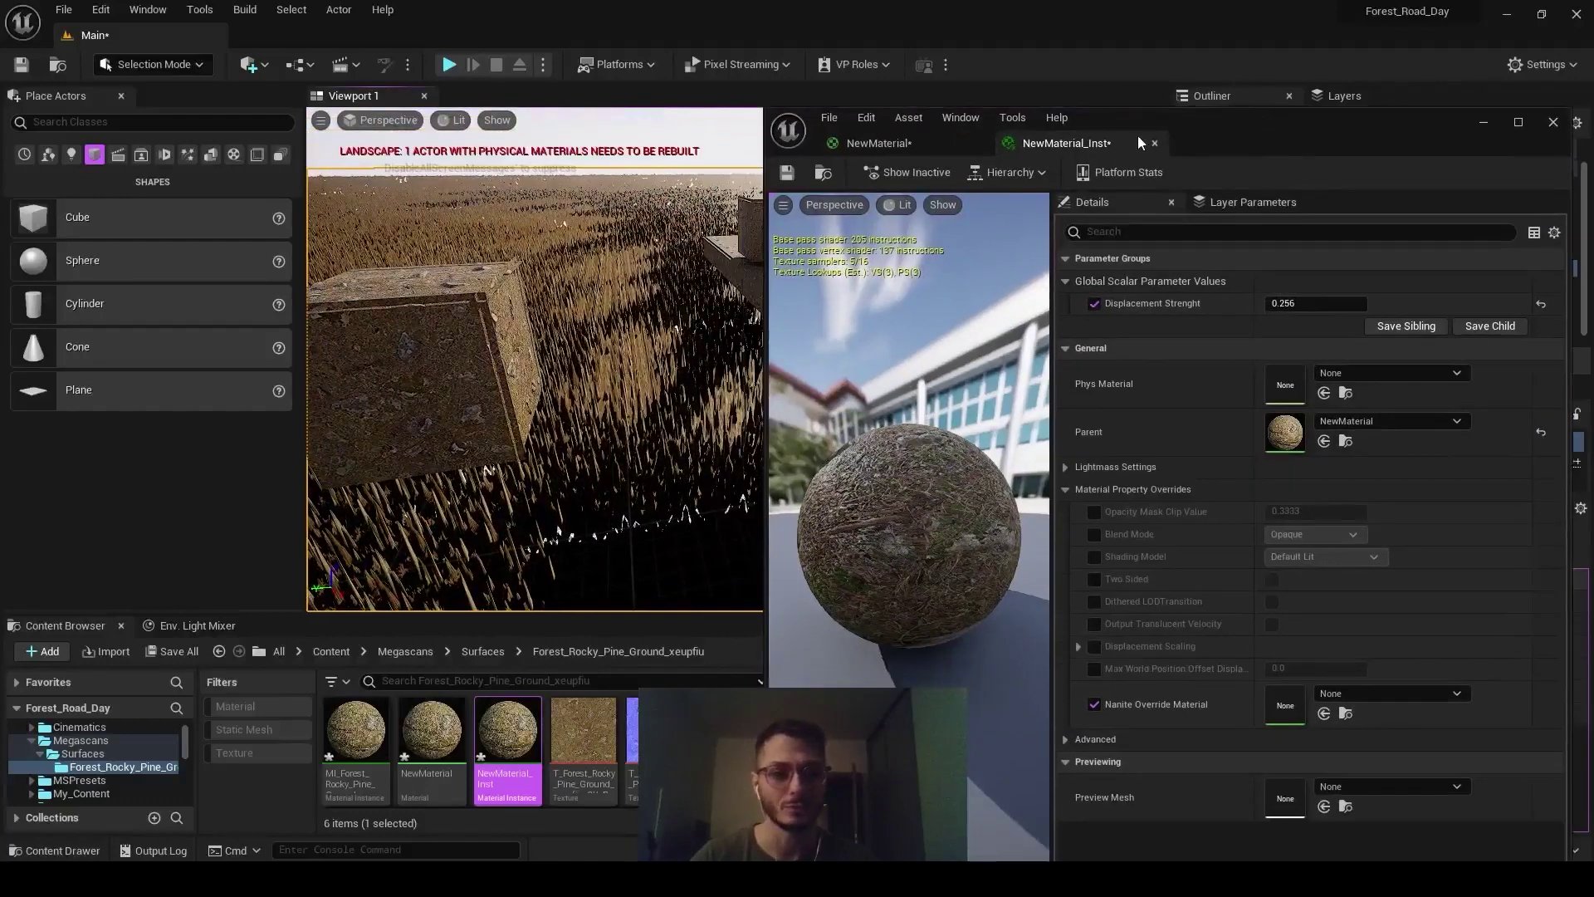
{"action": "left_click", "coordinate": [899, 153]}
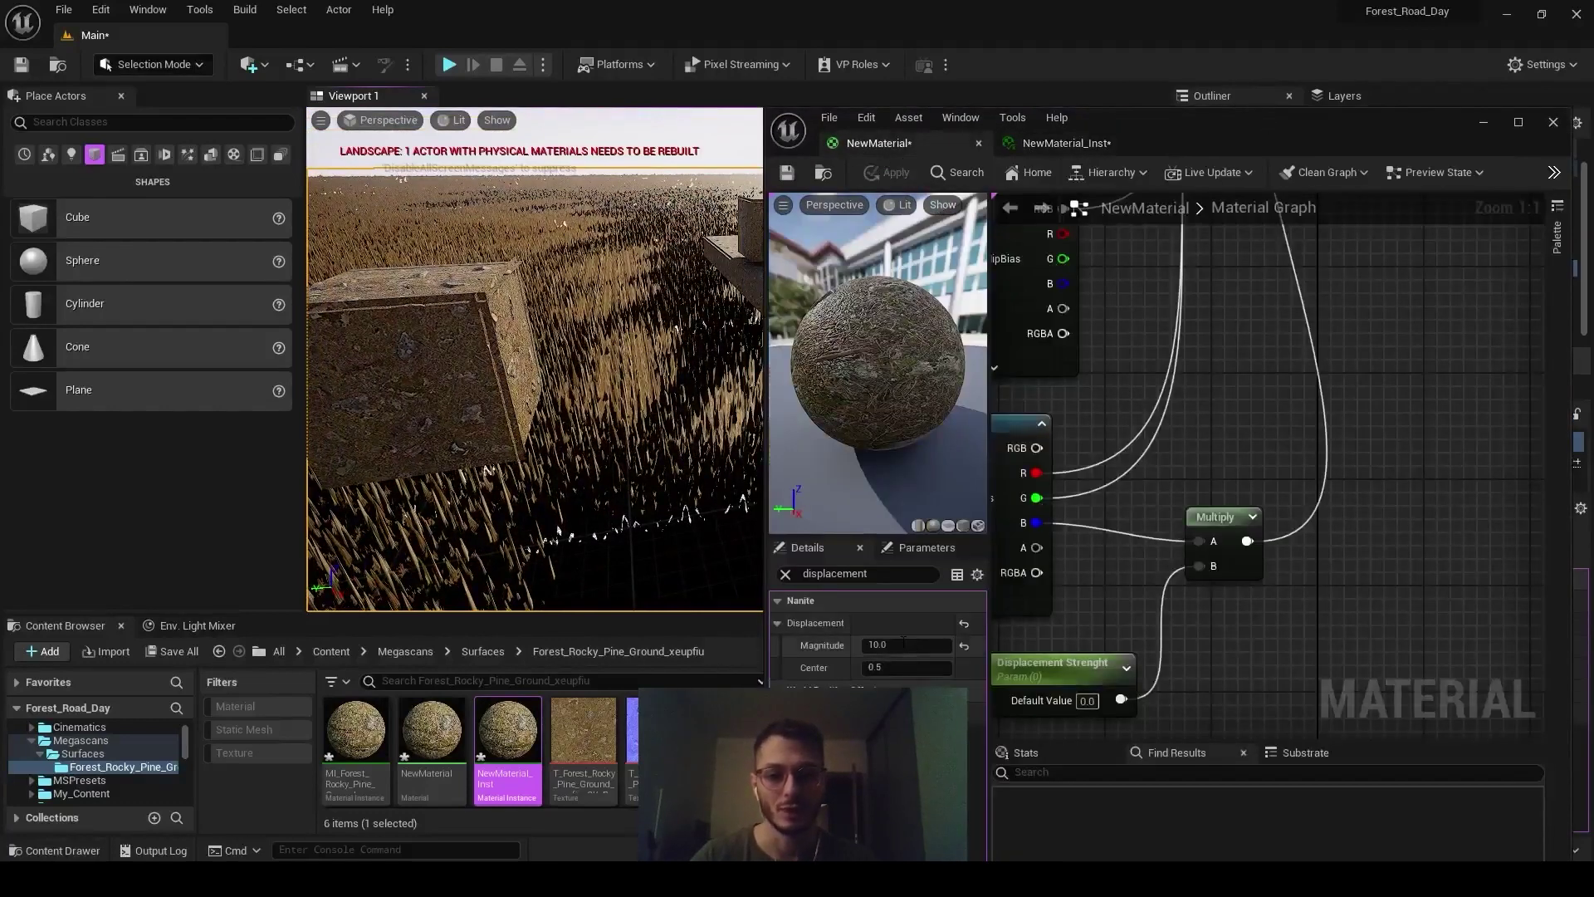
{"action": "left_click", "coordinate": [905, 646]}
{"action": "right_click_drag", "start_coordinate": [1194, 415], "coordinate": [1149, 686]}
{"action": "left_click", "coordinate": [1367, 406]}
{"action": "right_click_drag", "start_coordinate": [1198, 572], "coordinate": [1239, 309]}
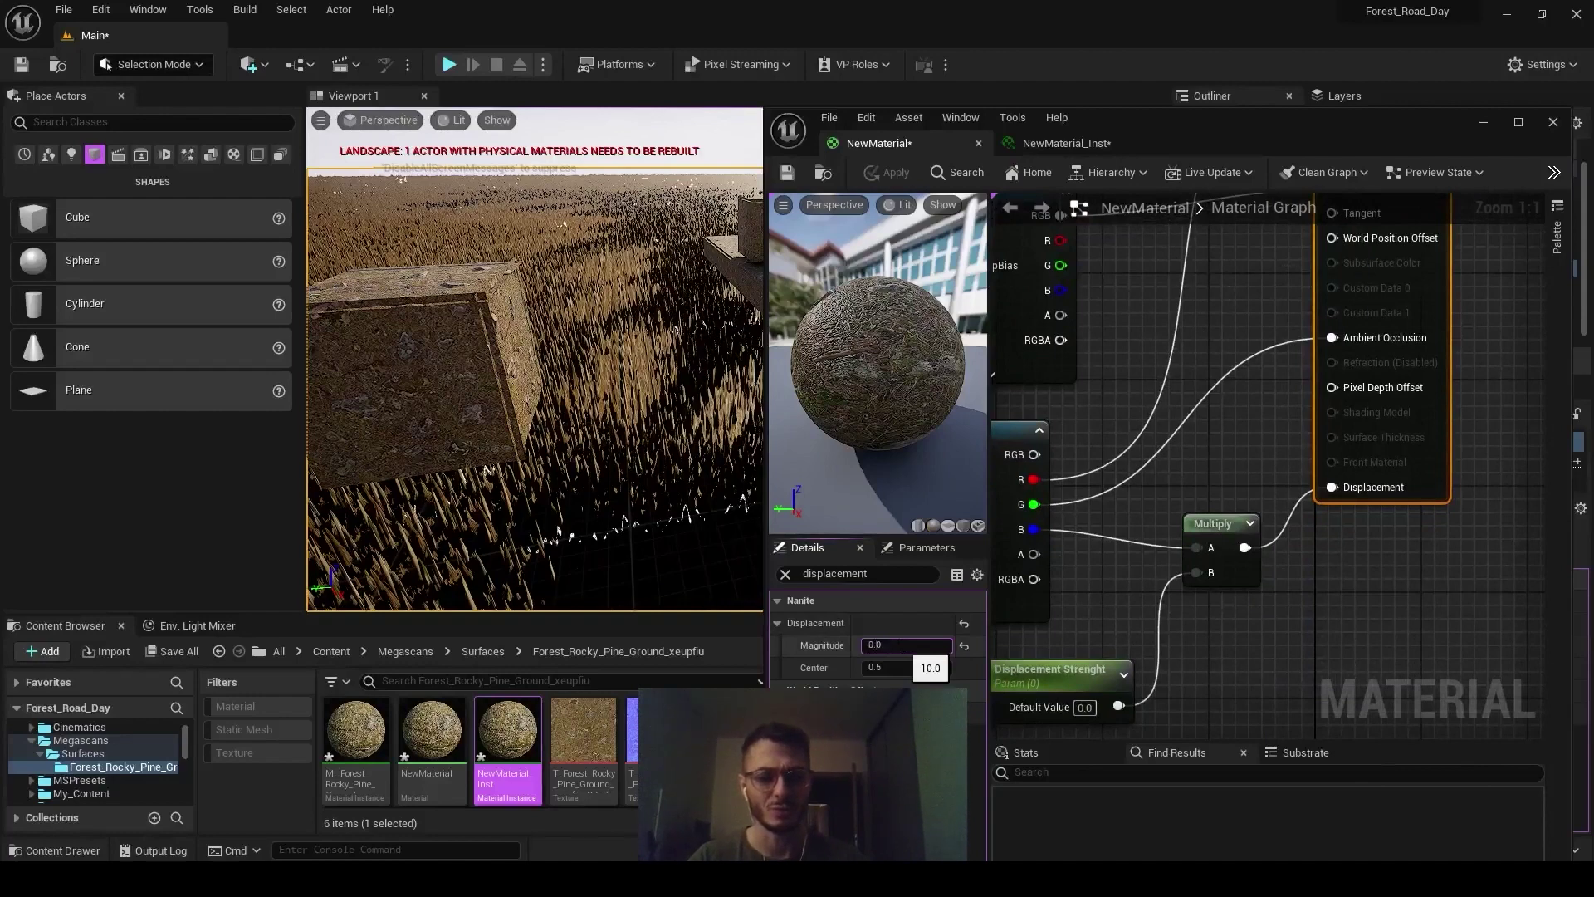
{"action": "key", "text": "Return"}
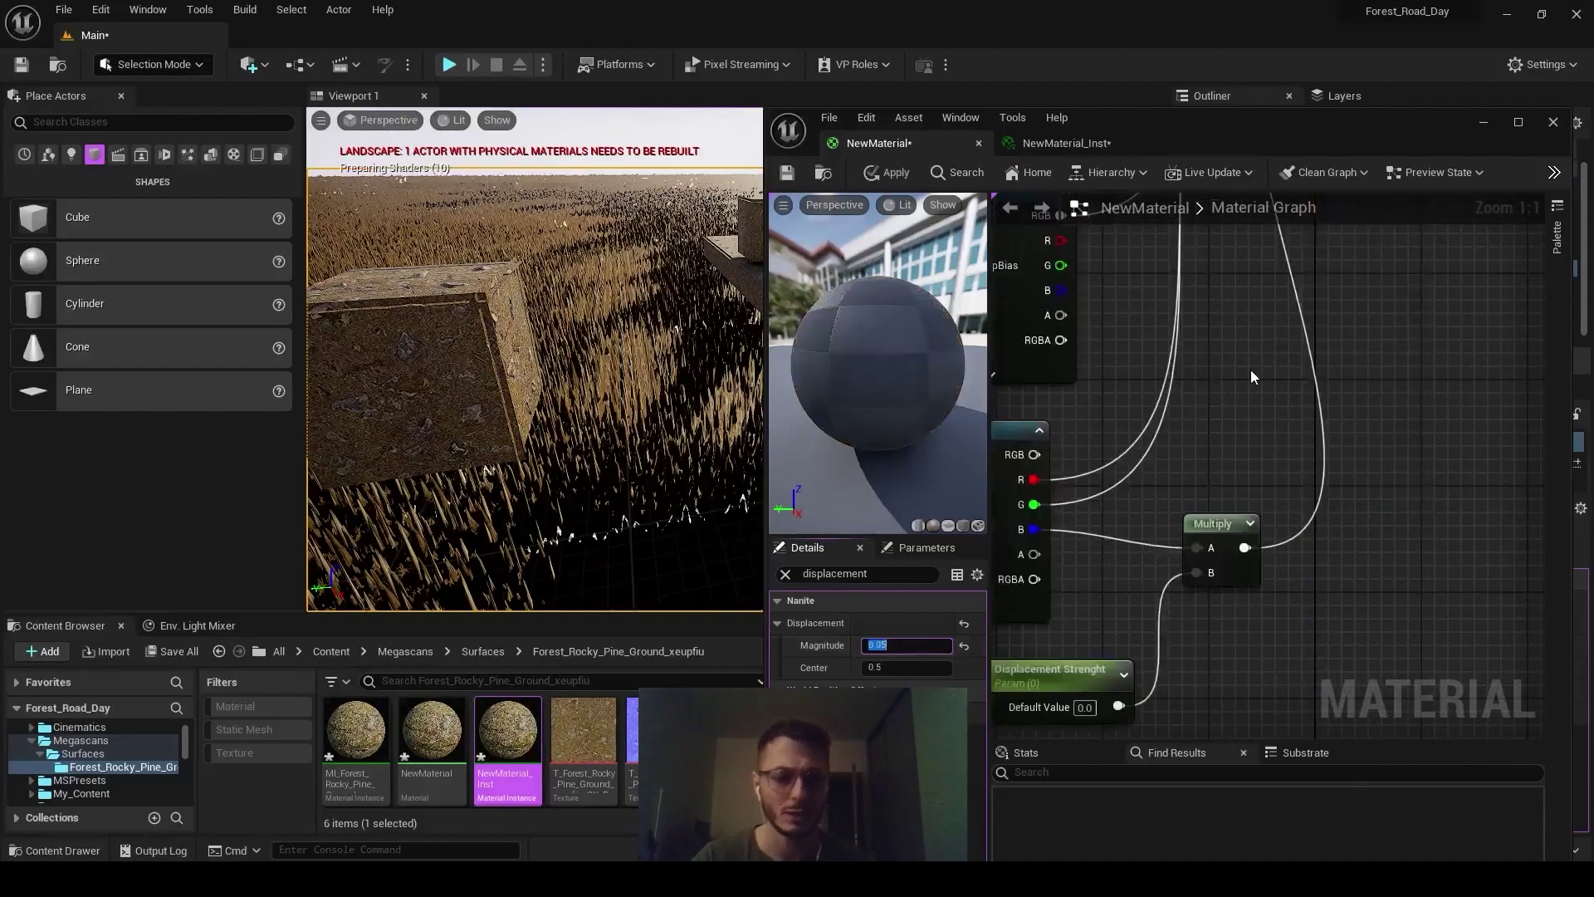
{"action": "left_click", "coordinate": [881, 184]}
{"action": "key", "text": "ctrl+s"}
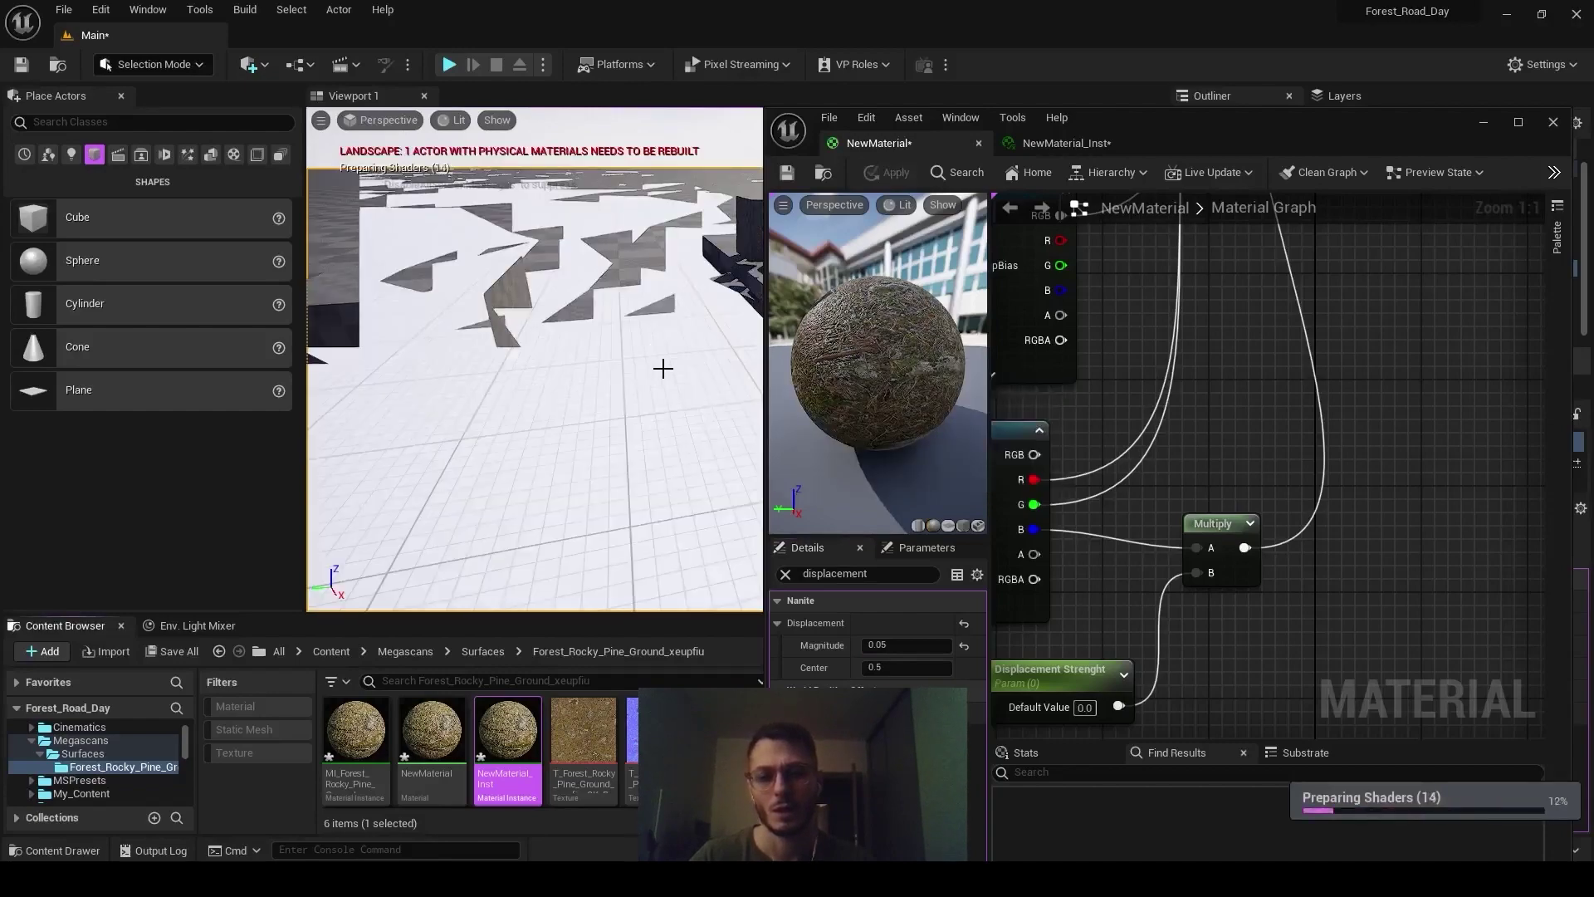
Raise the Displacement Strenght of NewMaterial_Inst to about 1.2 while checking the displaced landscape in the level
{"action": "right_click_drag", "start_coordinate": [676, 333], "coordinate": [676, 289]}
{"action": "left_click_drag", "start_coordinate": [1274, 143], "coordinate": [1194, 146]}
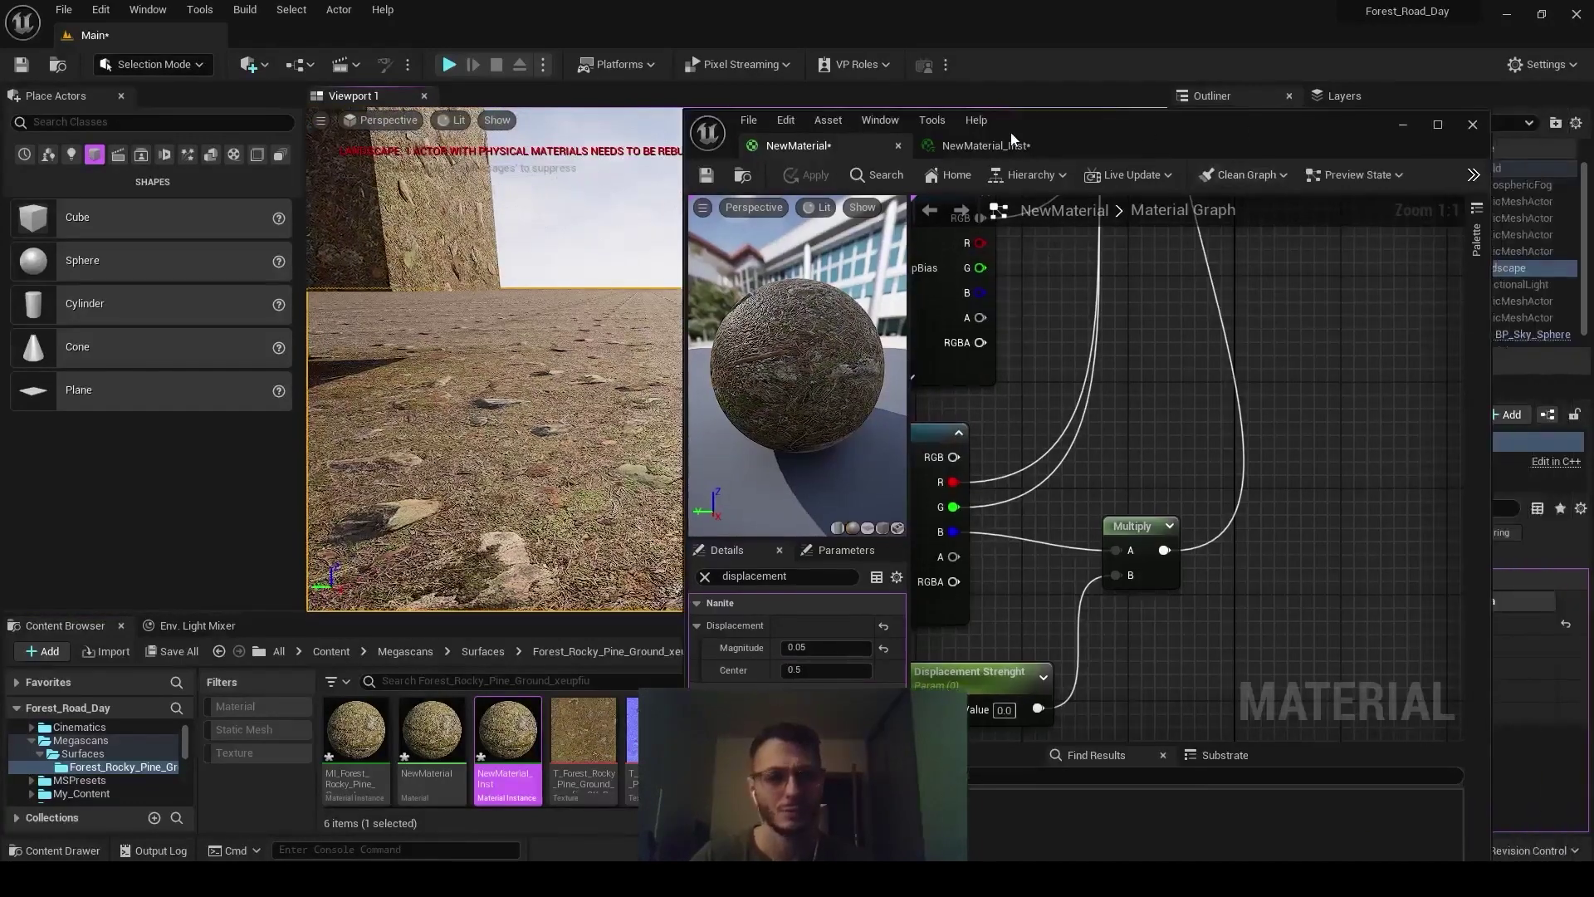
{"action": "left_click", "coordinate": [969, 143]}
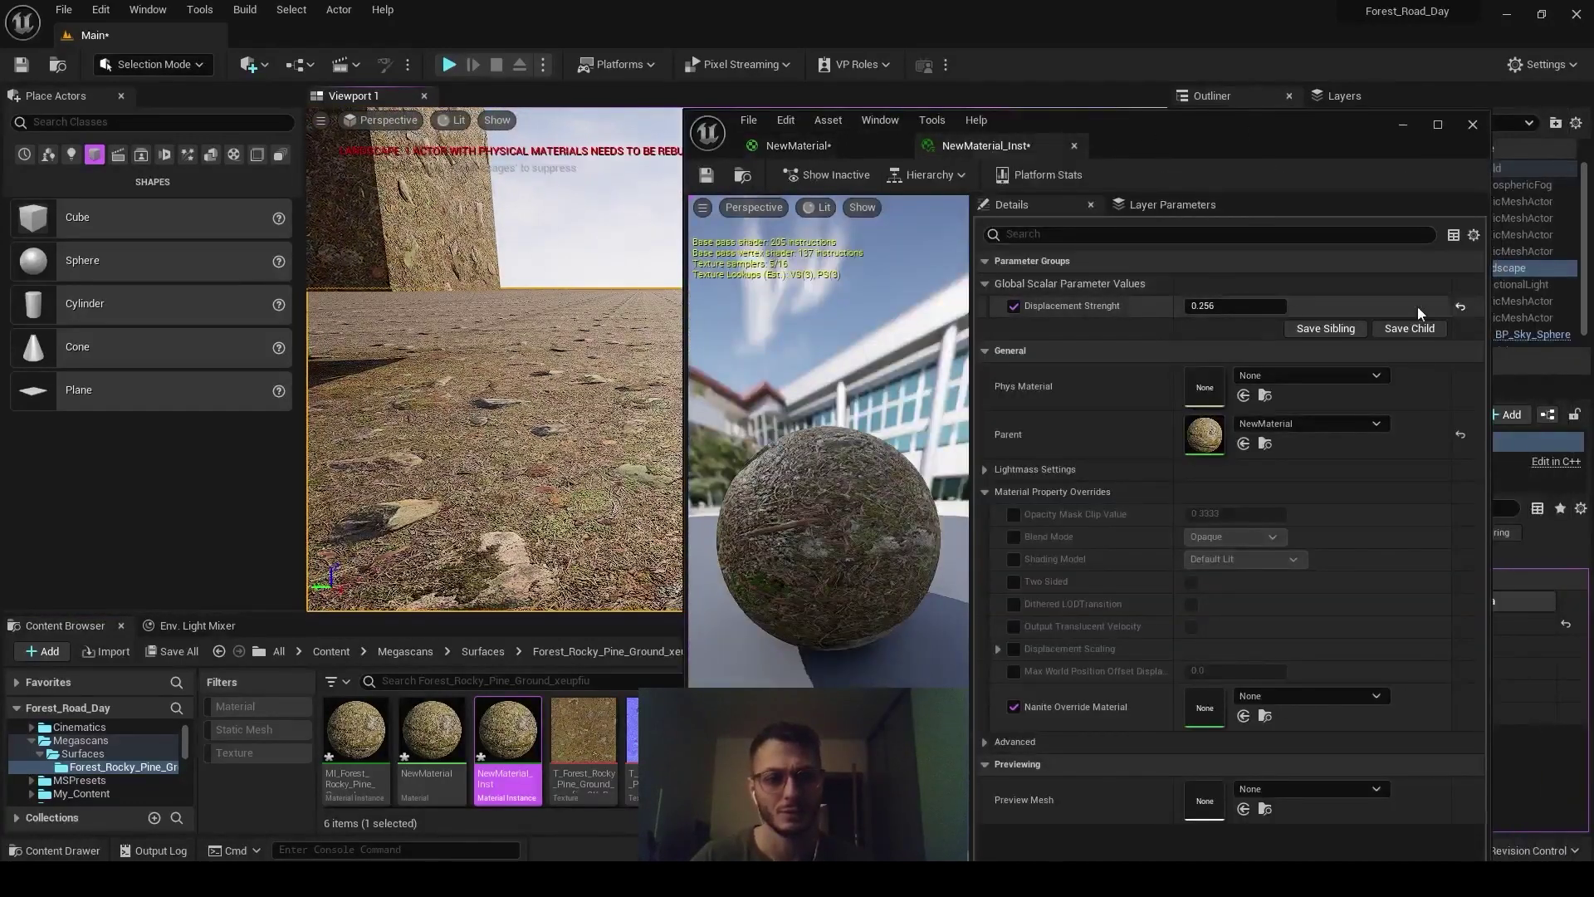
{"action": "left_click_drag", "start_coordinate": [1196, 305], "coordinate": [1246, 306]}
{"action": "right_click_drag", "start_coordinate": [631, 332], "coordinate": [597, 332]}
{"action": "left_click_drag", "start_coordinate": [1196, 306], "coordinate": [1244, 308]}
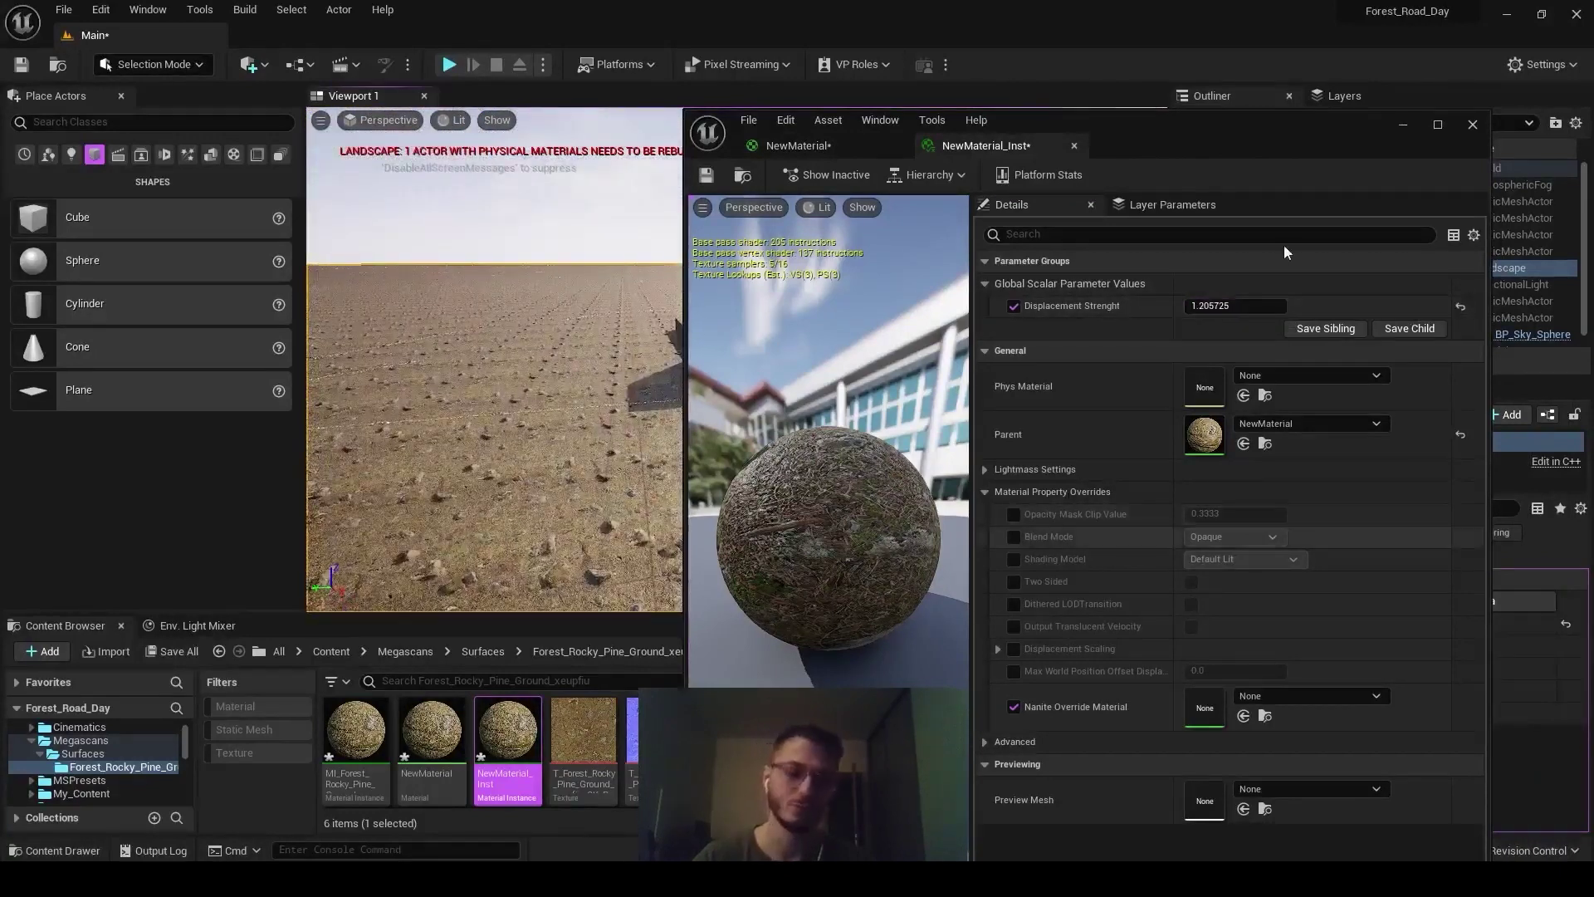
{"action": "left_click_drag", "start_coordinate": [1229, 138], "coordinate": [1332, 93]}
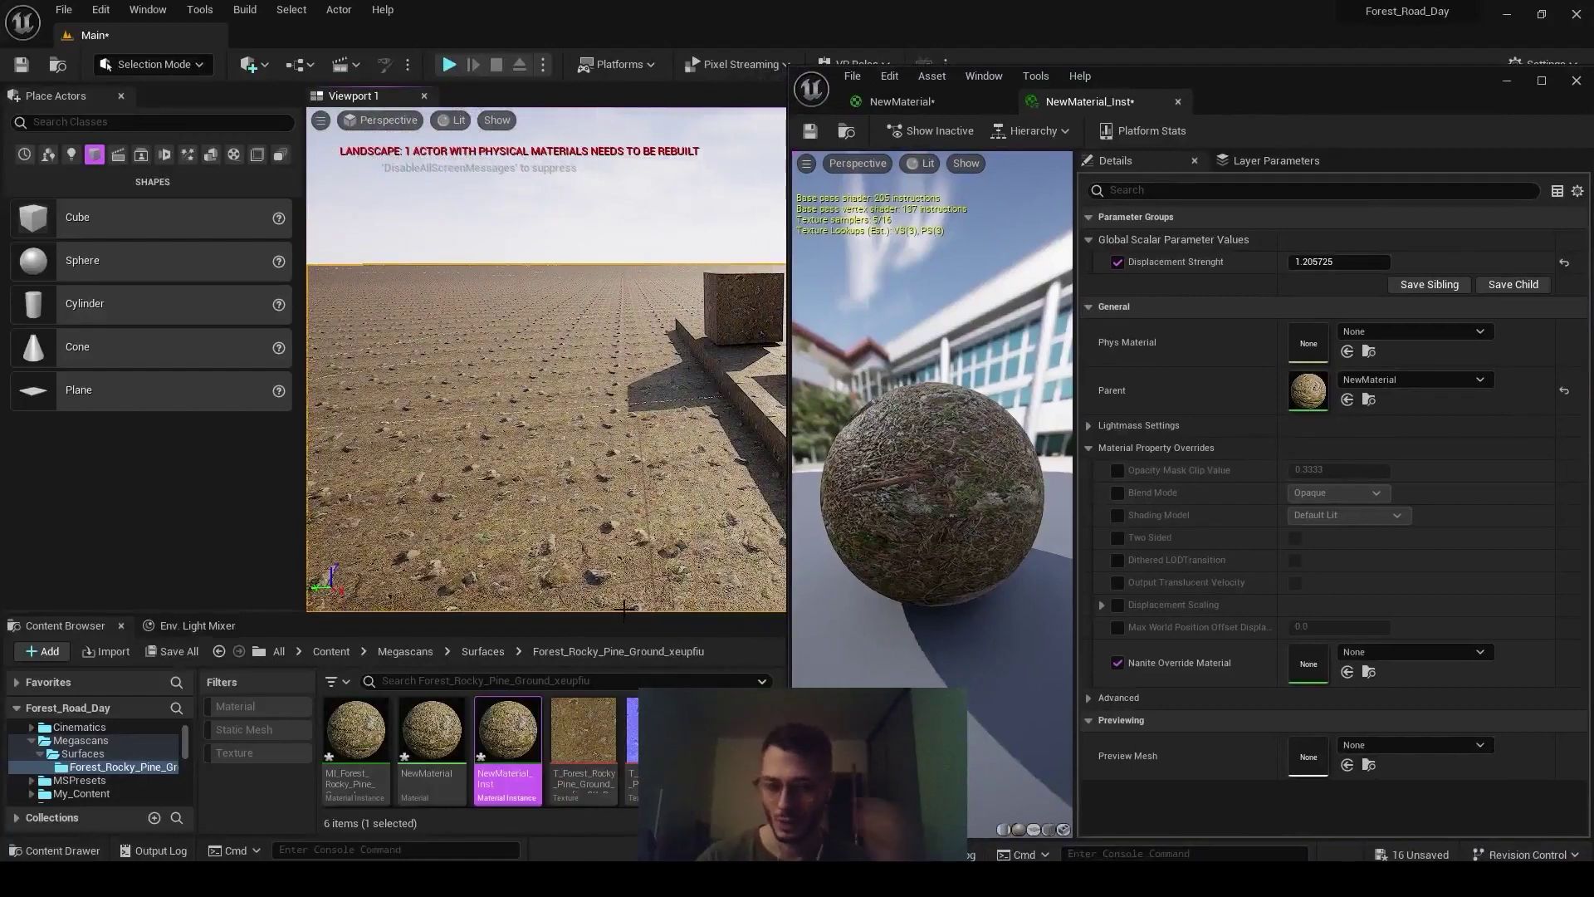